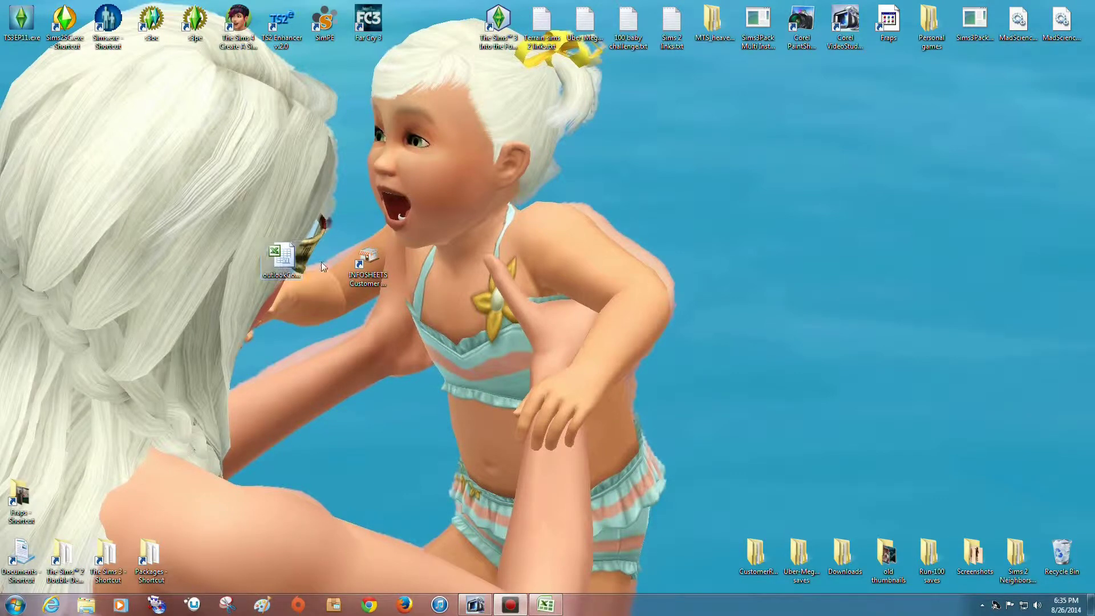
Open outlookContacts in Excel, centre and review its columns, then minimize the window
{"action": "double_click", "coordinate": [286, 261]}
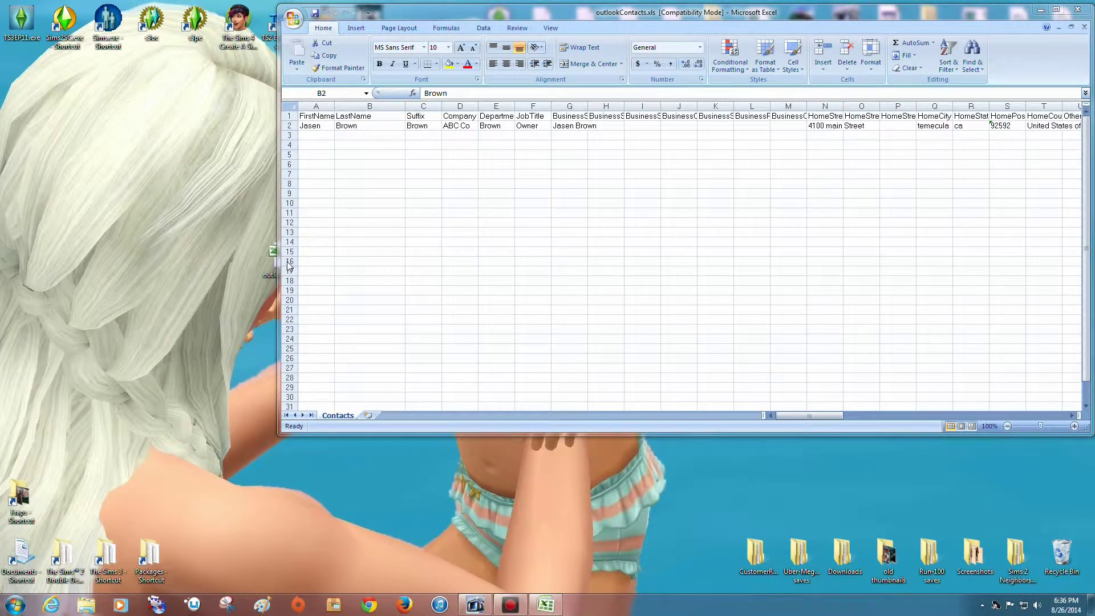
{"action": "left_click_drag", "start_coordinate": [600, 19], "coordinate": [522, 141]}
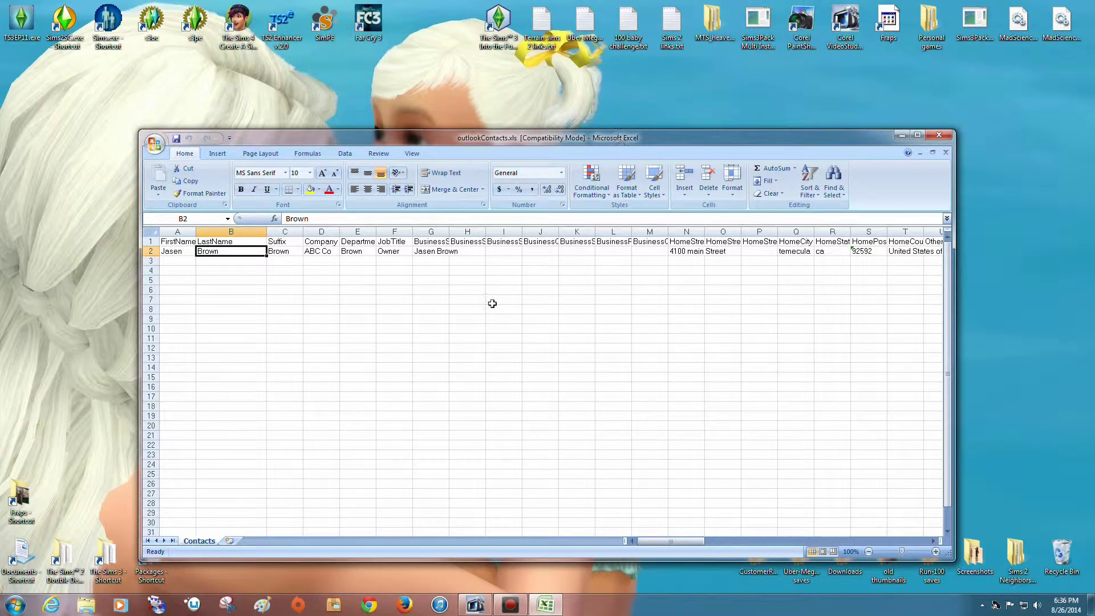
{"action": "mouse_move", "coordinate": [638, 541]}
{"action": "left_mouse_down"}
{"action": "mouse_move", "coordinate": [855, 543]}
{"action": "mouse_move", "coordinate": [639, 544]}
{"action": "left_mouse_up"}
{"action": "left_click", "coordinate": [900, 136]}
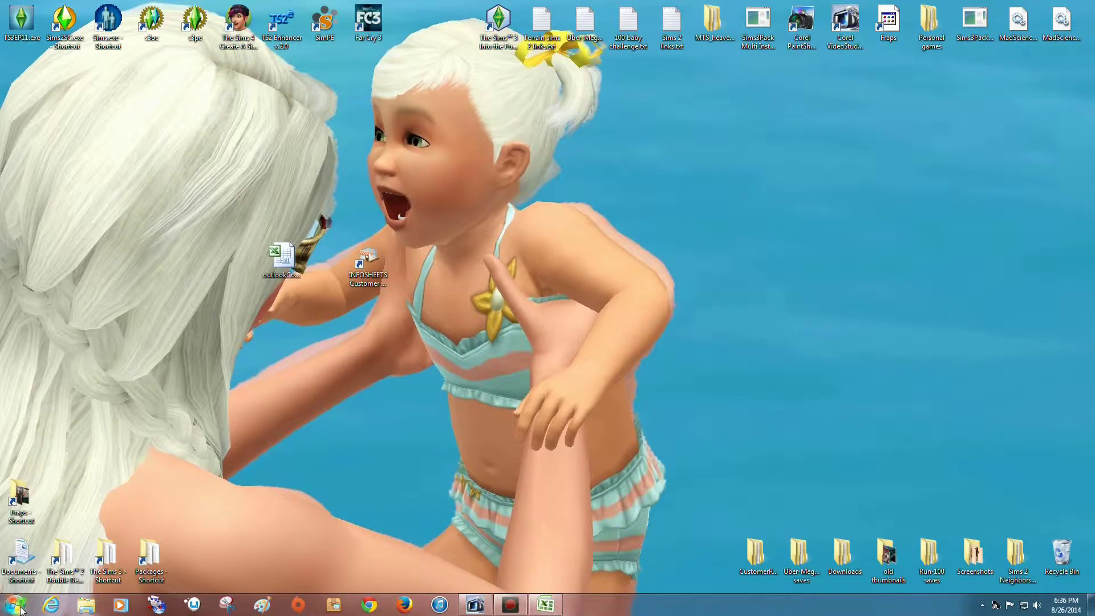
Browse to the Documents > Infosheets folder in File Explorer
{"action": "left_click", "coordinate": [85, 606]}
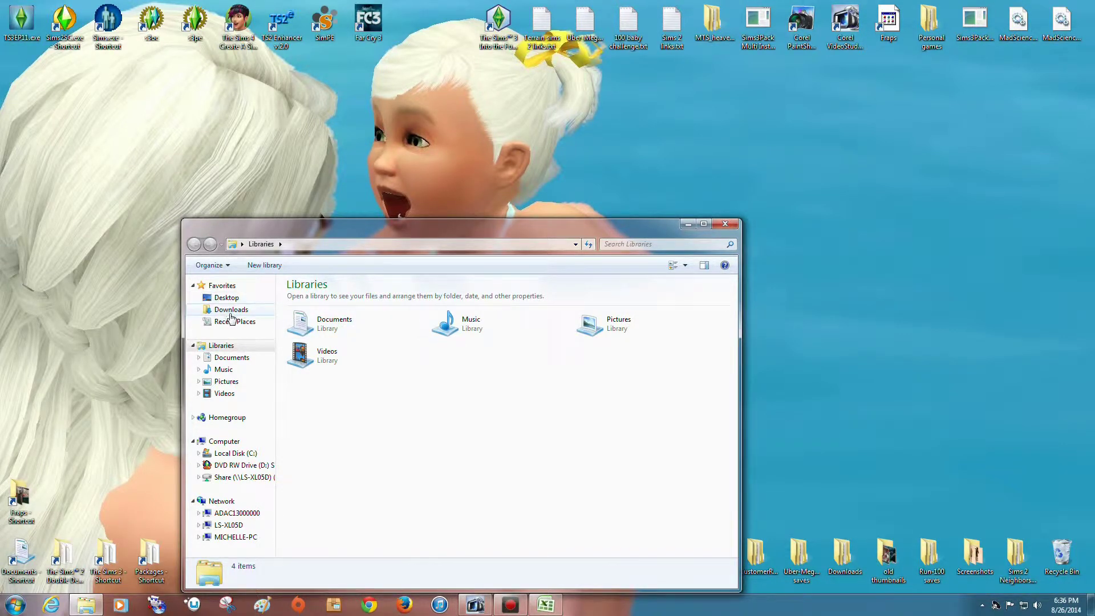
{"action": "double_click", "coordinate": [336, 326]}
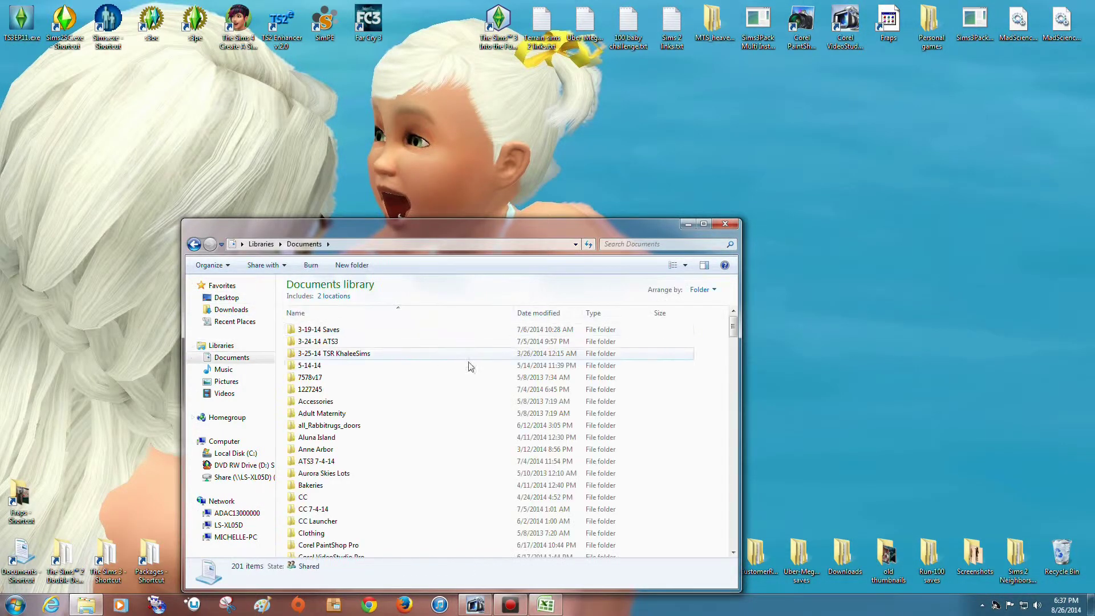
{"action": "left_click_drag", "start_coordinate": [733, 333], "coordinate": [742, 367]}
{"action": "double_click", "coordinate": [437, 418]}
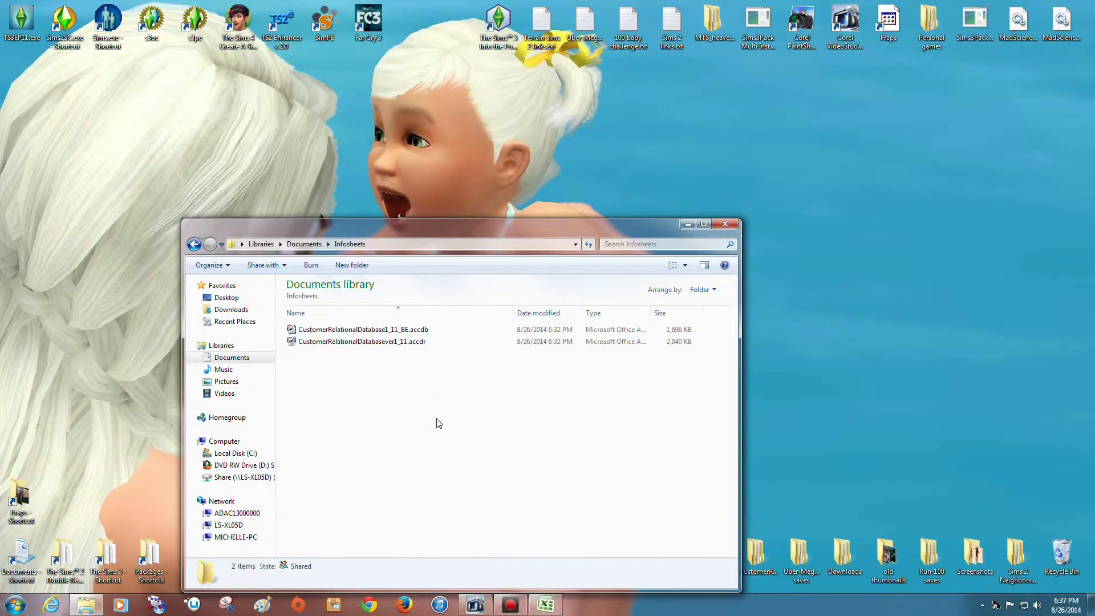
Open CustomerRelationalDatabase1_11_BE and show its Customer table in datasheet view
{"action": "double_click", "coordinate": [412, 330]}
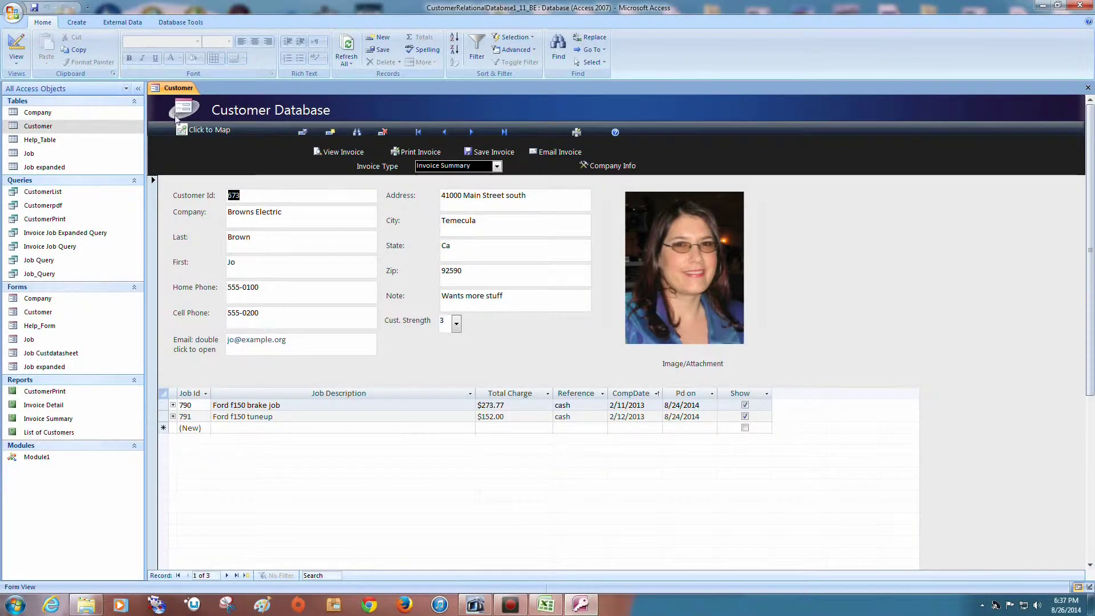
{"action": "left_click", "coordinate": [138, 89]}
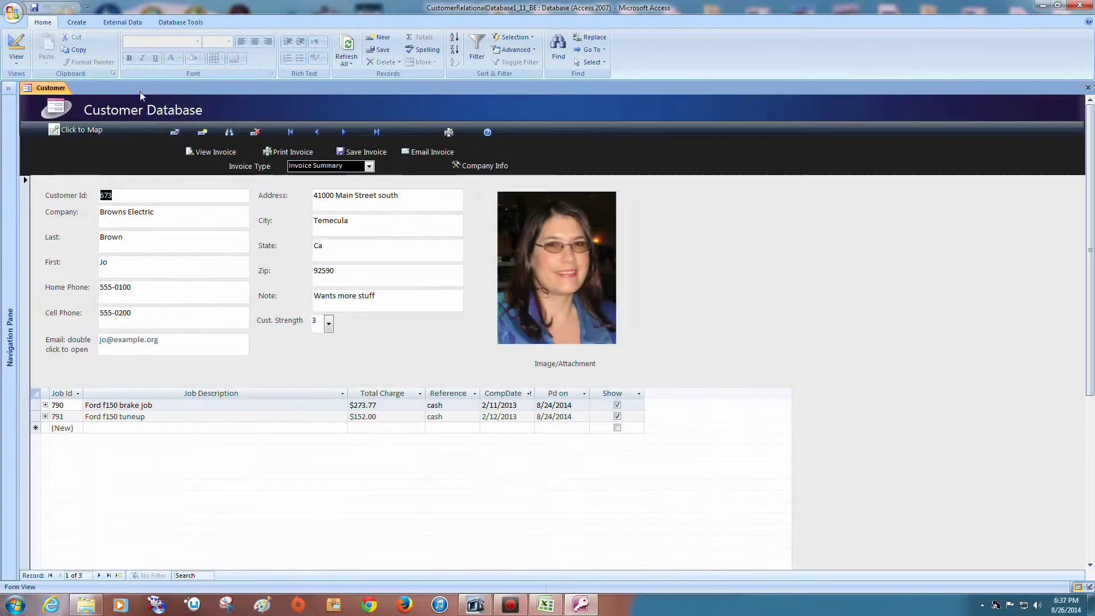
{"action": "left_click", "coordinate": [114, 24]}
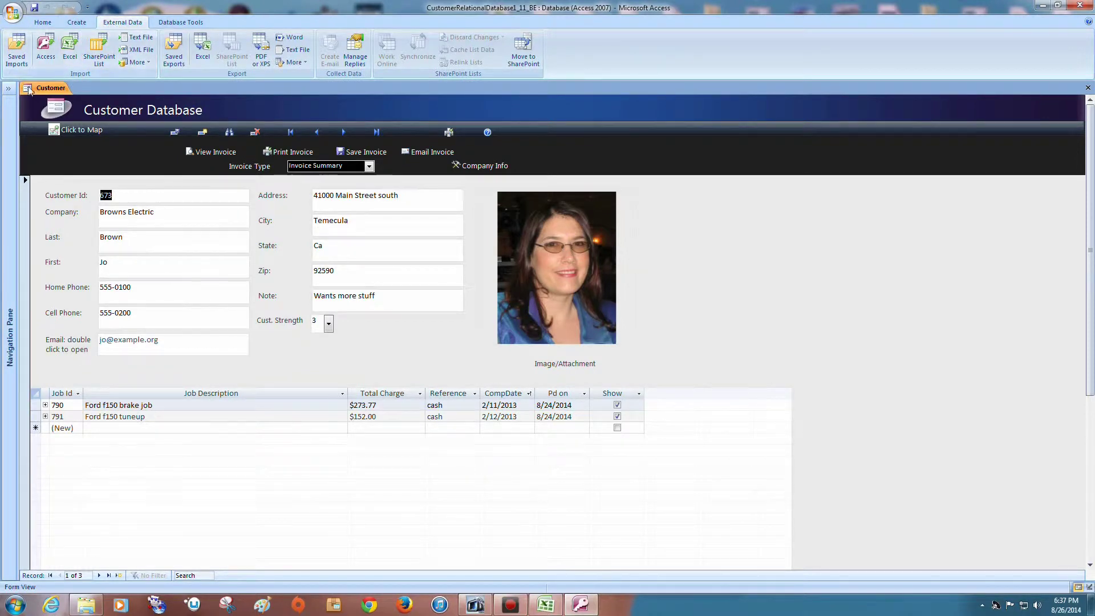
{"action": "left_click", "coordinate": [9, 89]}
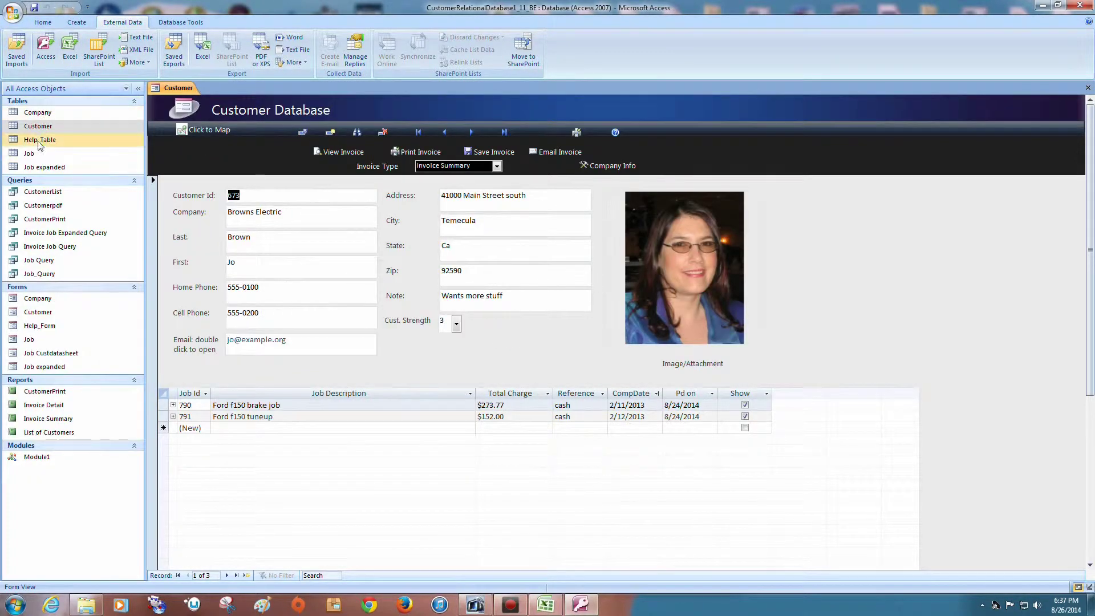
{"action": "left_click", "coordinate": [36, 126]}
{"action": "double_click", "coordinate": [36, 126]}
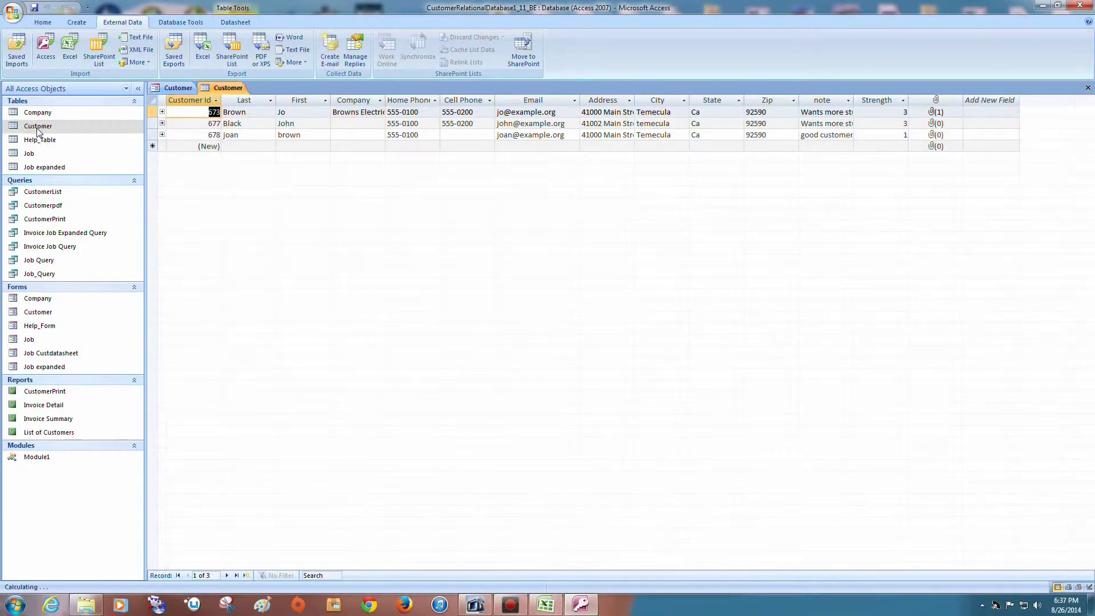
Start an Excel import, cancel it, and close the saved exports list
{"action": "left_click", "coordinate": [69, 58]}
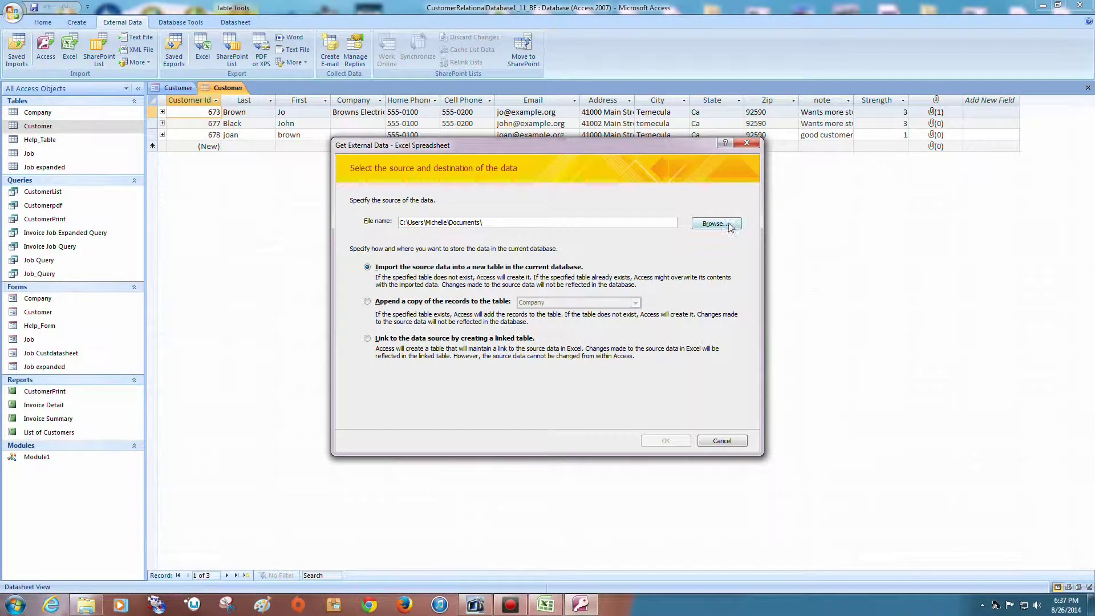
{"action": "left_click", "coordinate": [716, 224]}
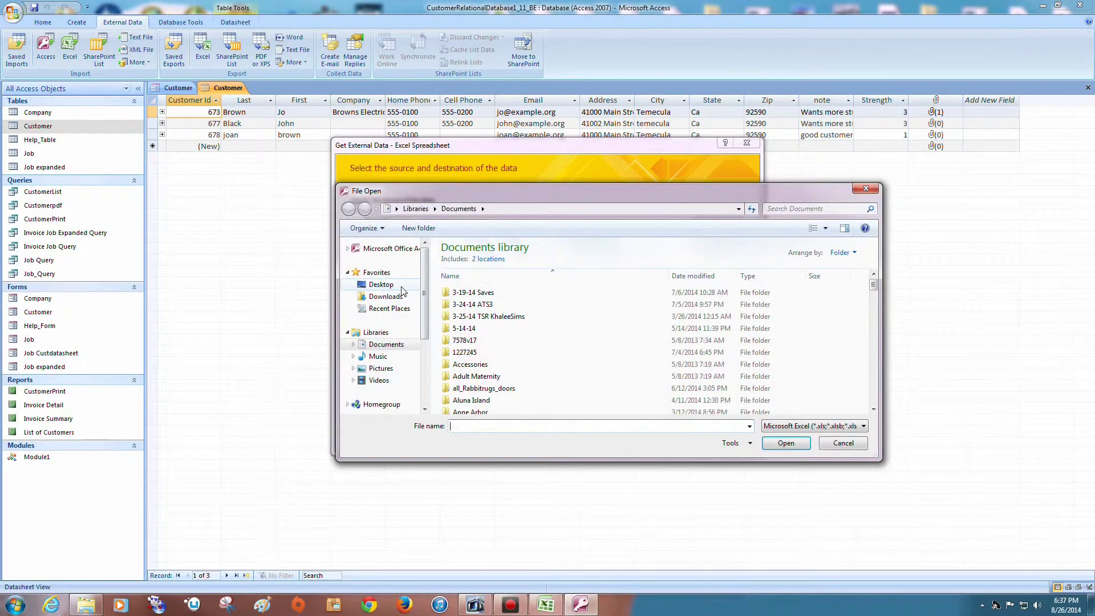
{"action": "left_click", "coordinate": [381, 284]}
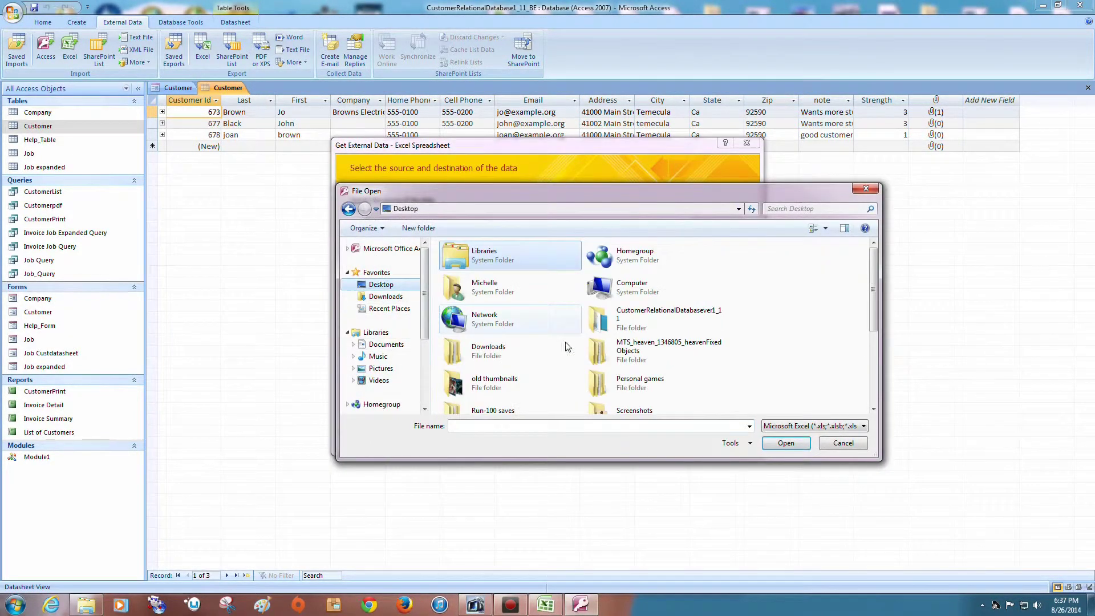
{"action": "left_click", "coordinate": [779, 445]}
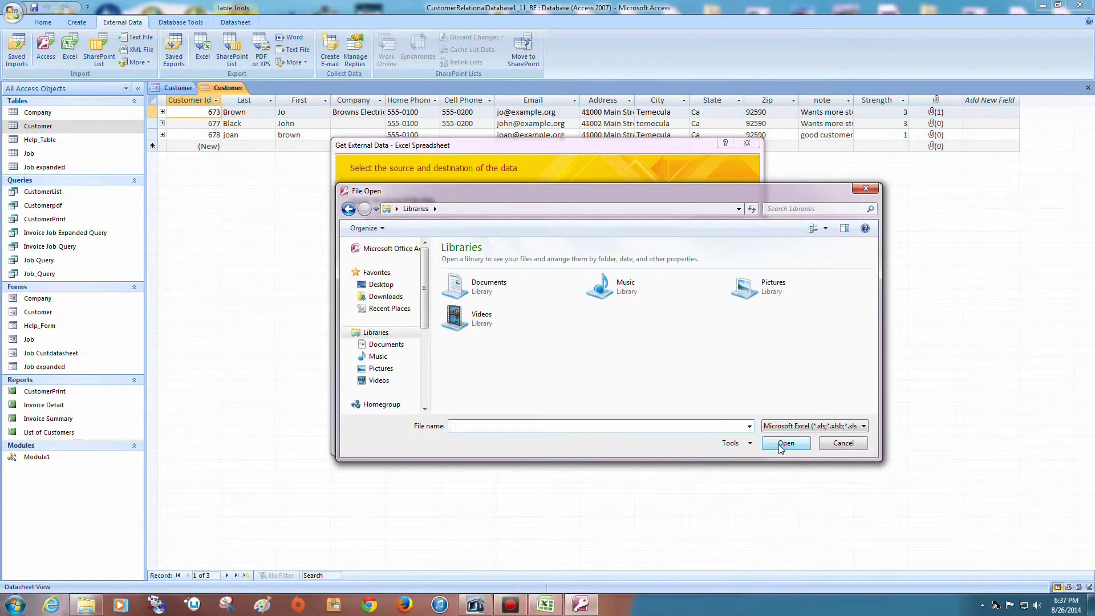
{"action": "left_click", "coordinate": [841, 445]}
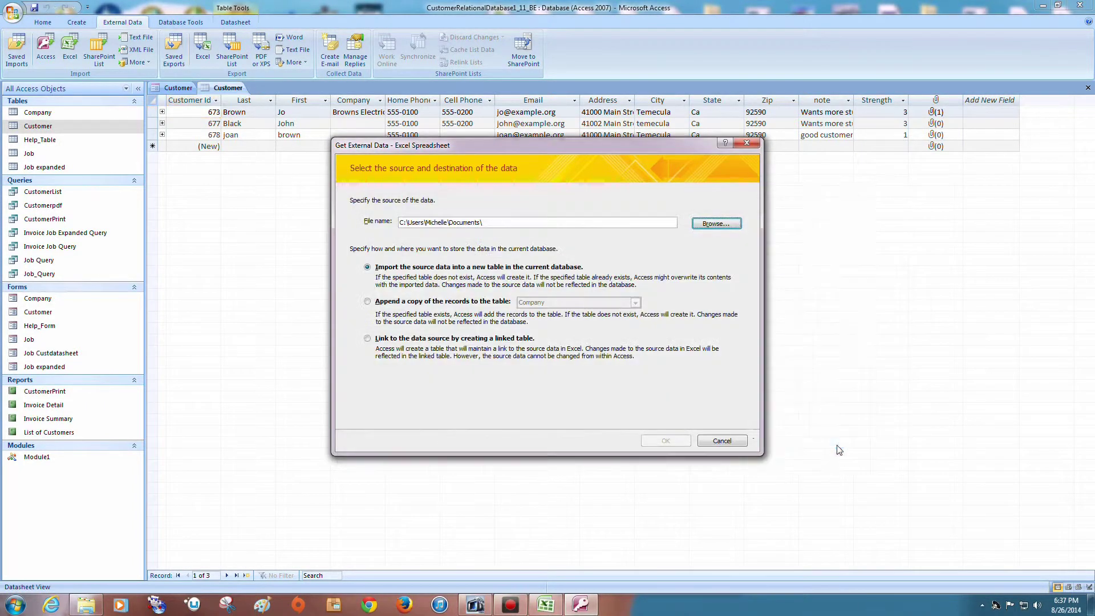
{"action": "left_click", "coordinate": [734, 445]}
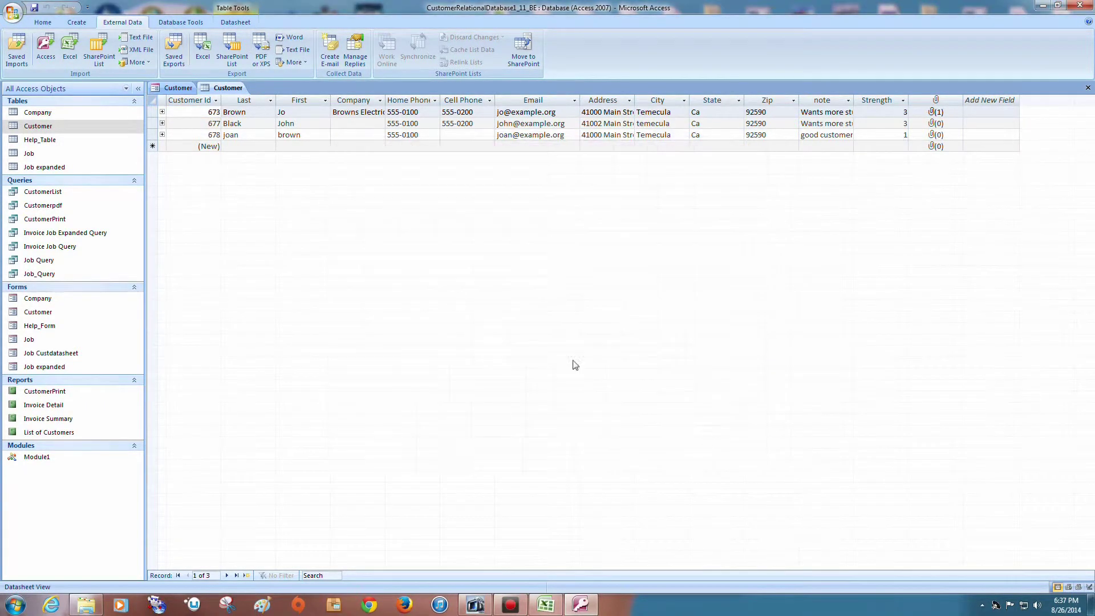
{"action": "left_click", "coordinate": [174, 55]}
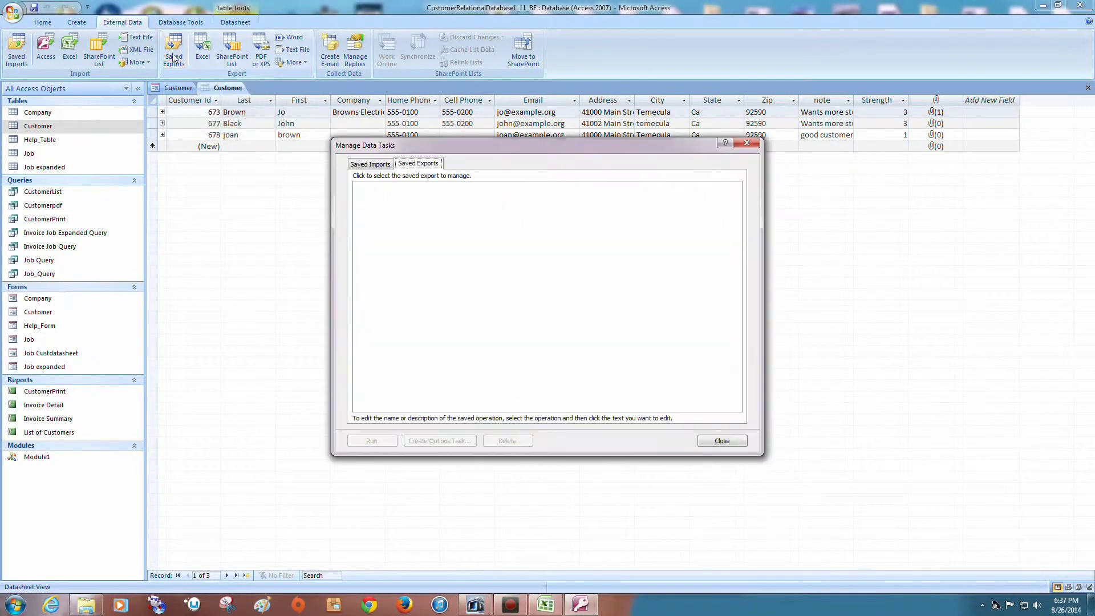
{"action": "left_click", "coordinate": [721, 442]}
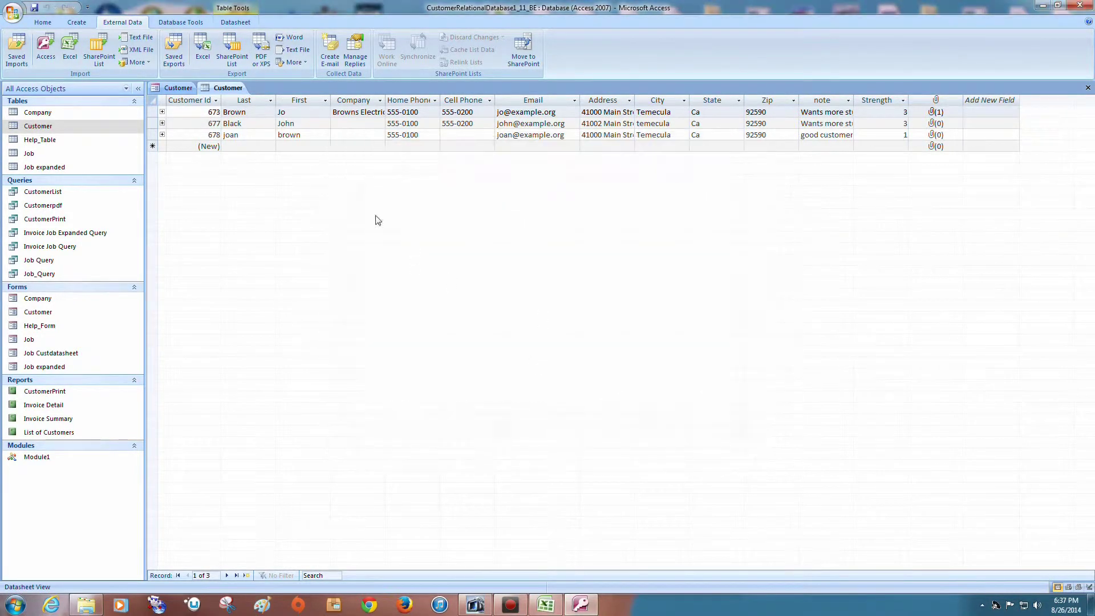
Export the Customer table to Customer.xlsx on the Desktop and close its datasheet
{"action": "left_click", "coordinate": [203, 57]}
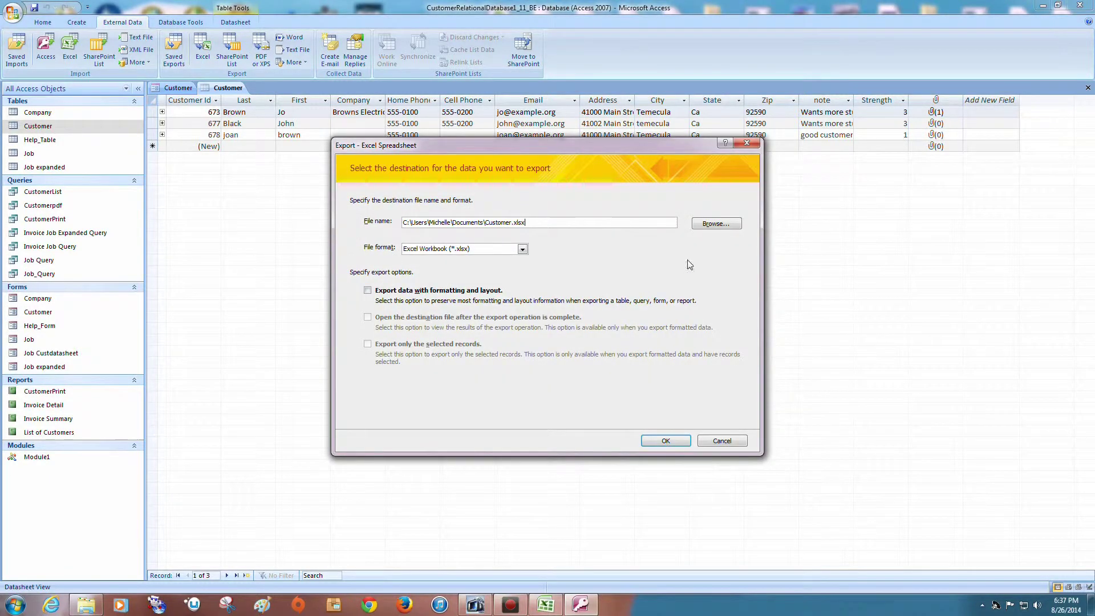
{"action": "left_click", "coordinate": [716, 224]}
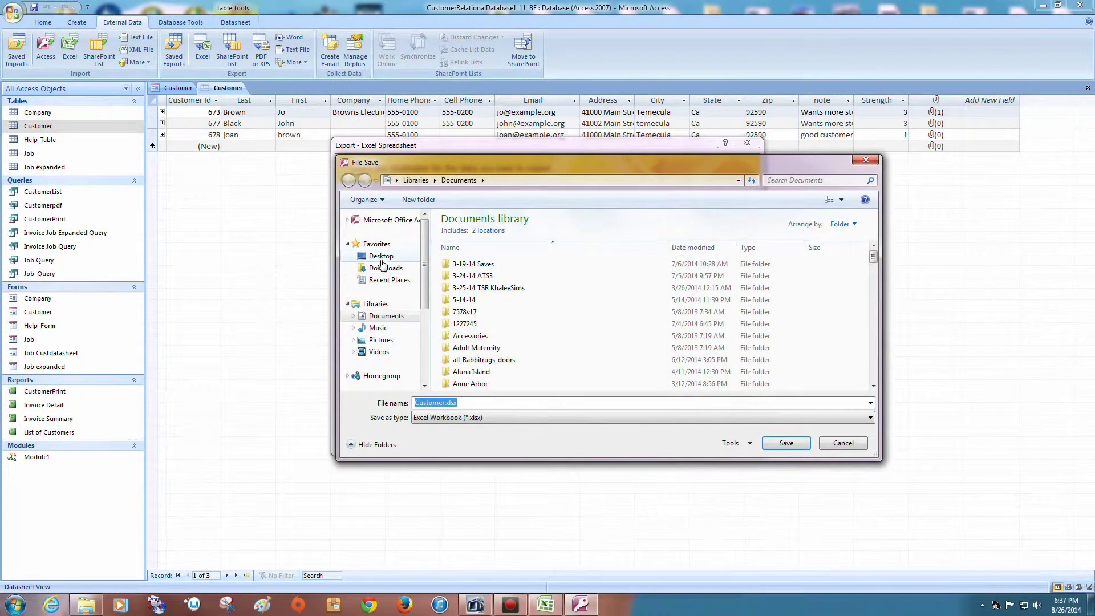
{"action": "left_click", "coordinate": [381, 255]}
{"action": "left_click", "coordinate": [789, 443]}
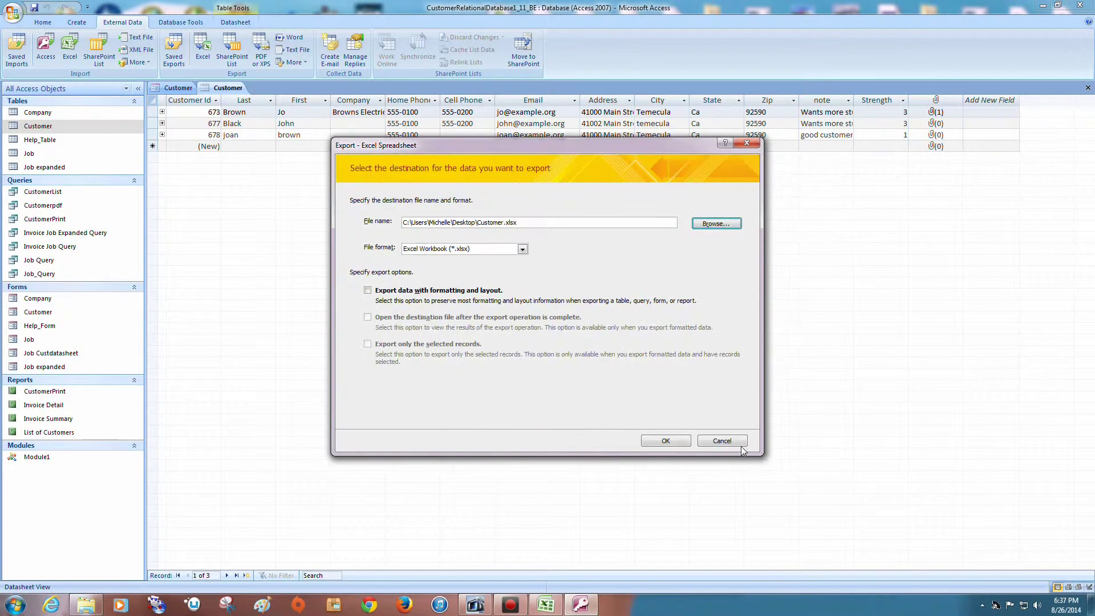
{"action": "left_click", "coordinate": [676, 443]}
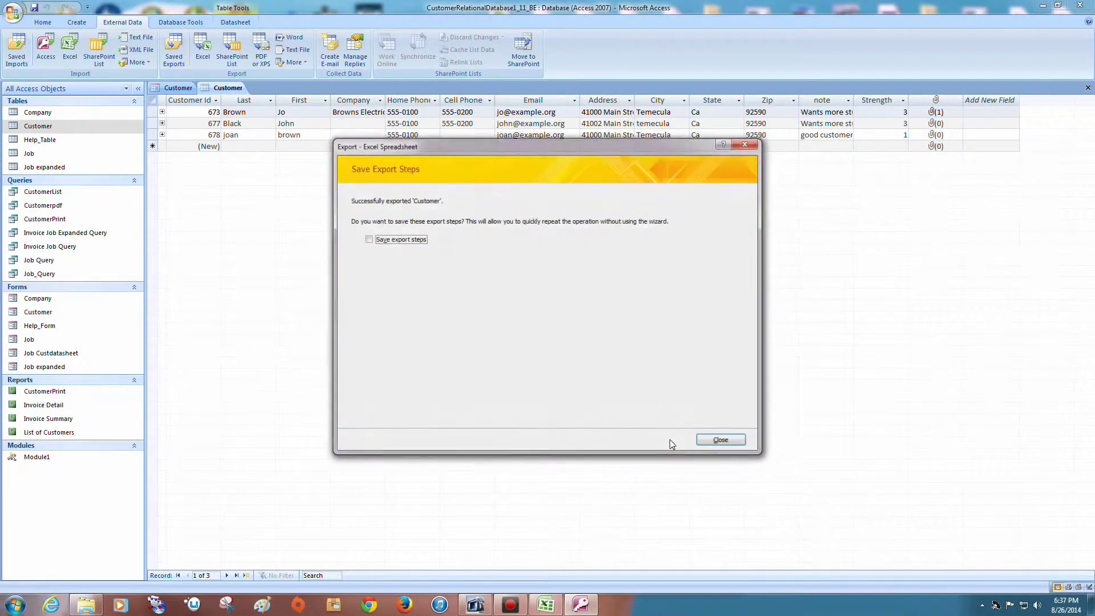
{"action": "left_click", "coordinate": [722, 441]}
{"action": "left_click", "coordinate": [1087, 88]}
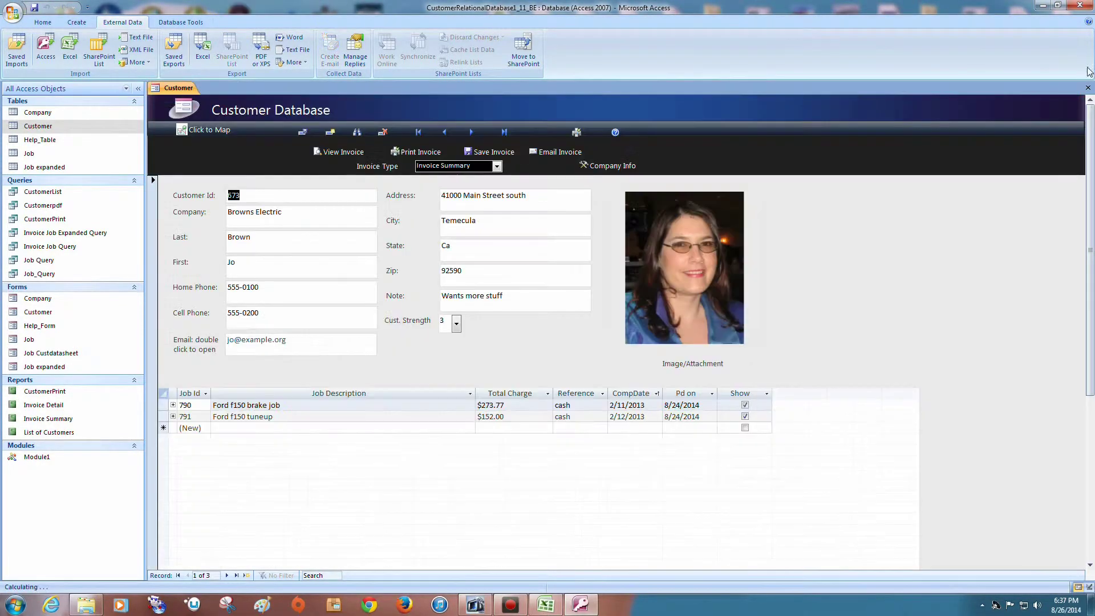
Close Access, move the Customer.xlsx icon down the desktop, and close Explorer
{"action": "left_click", "coordinate": [1080, 5]}
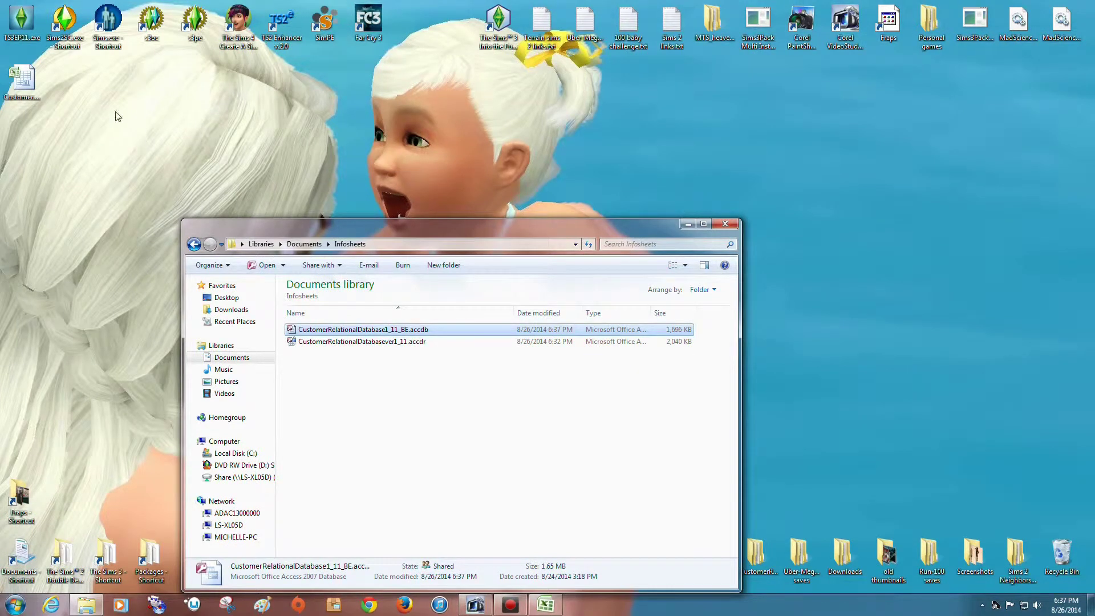
{"action": "left_click_drag", "start_coordinate": [23, 80], "coordinate": [66, 268]}
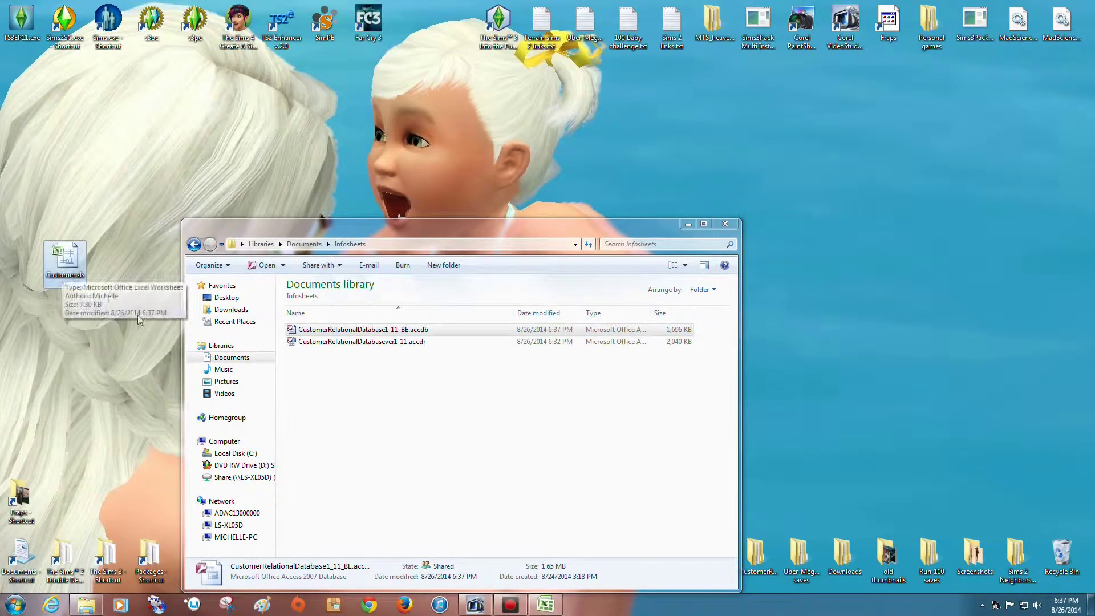
{"action": "left_click", "coordinate": [725, 224]}
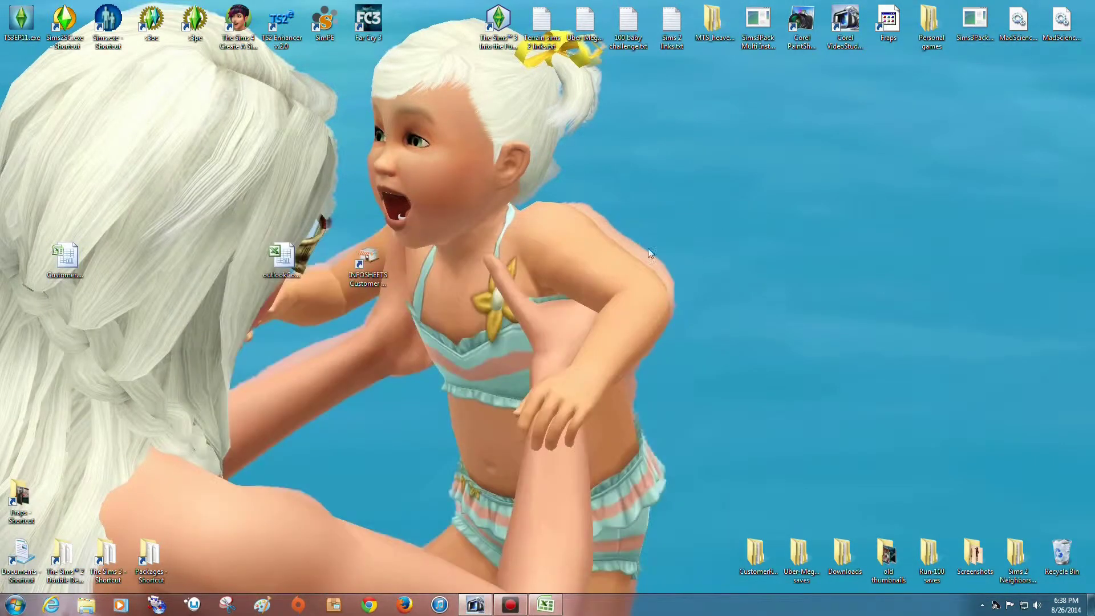
Launch the Infosheets customer database and go to its Excel import/export form
{"action": "double_click", "coordinate": [368, 268]}
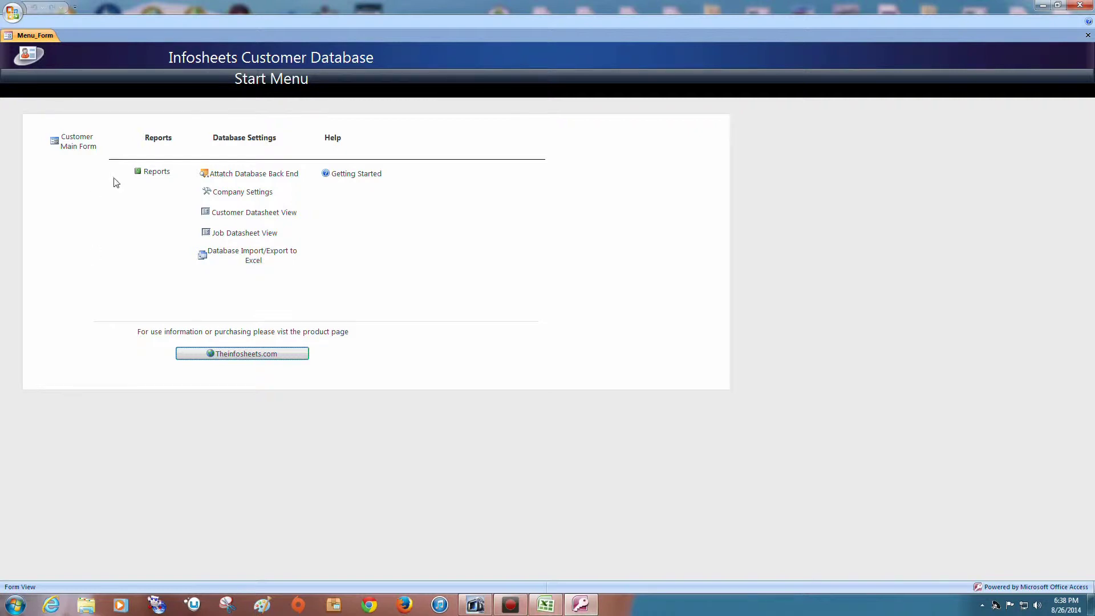
{"action": "left_click", "coordinate": [74, 143]}
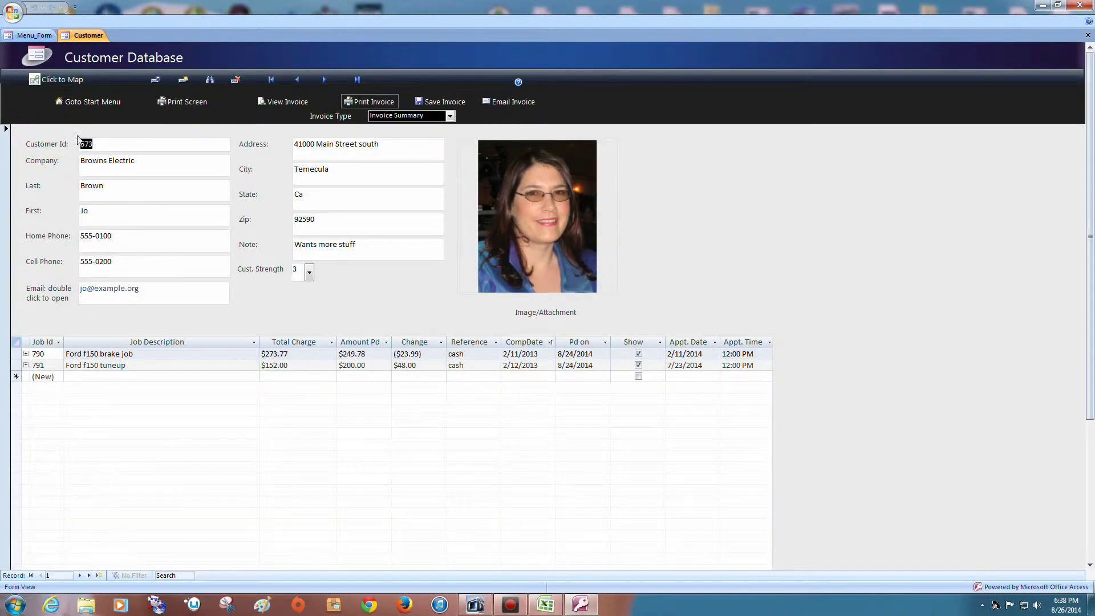
{"action": "left_click", "coordinate": [64, 102]}
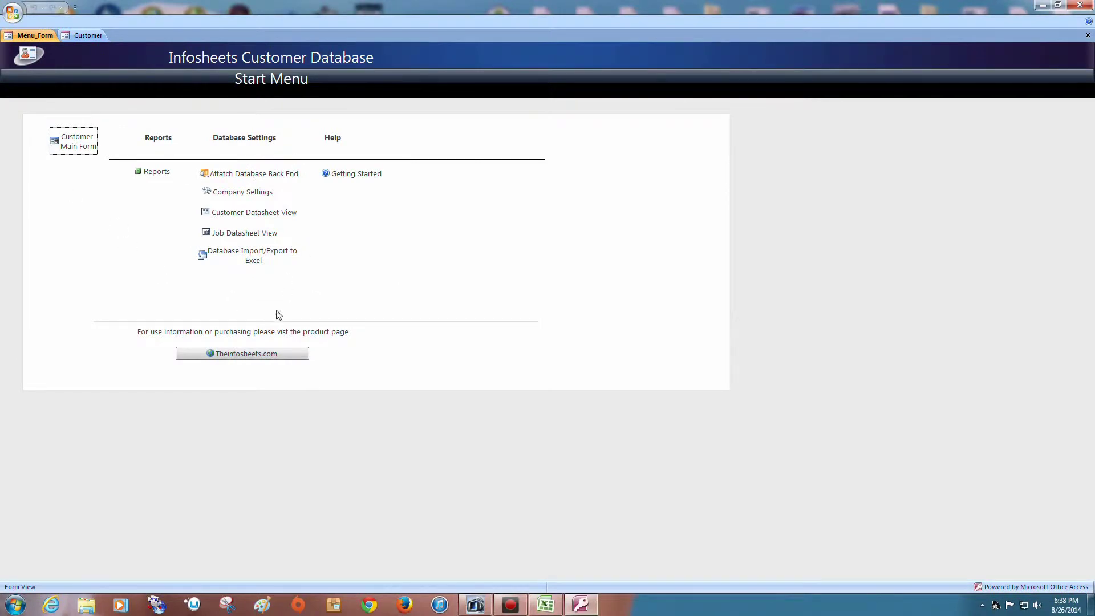
{"action": "left_click", "coordinate": [253, 262]}
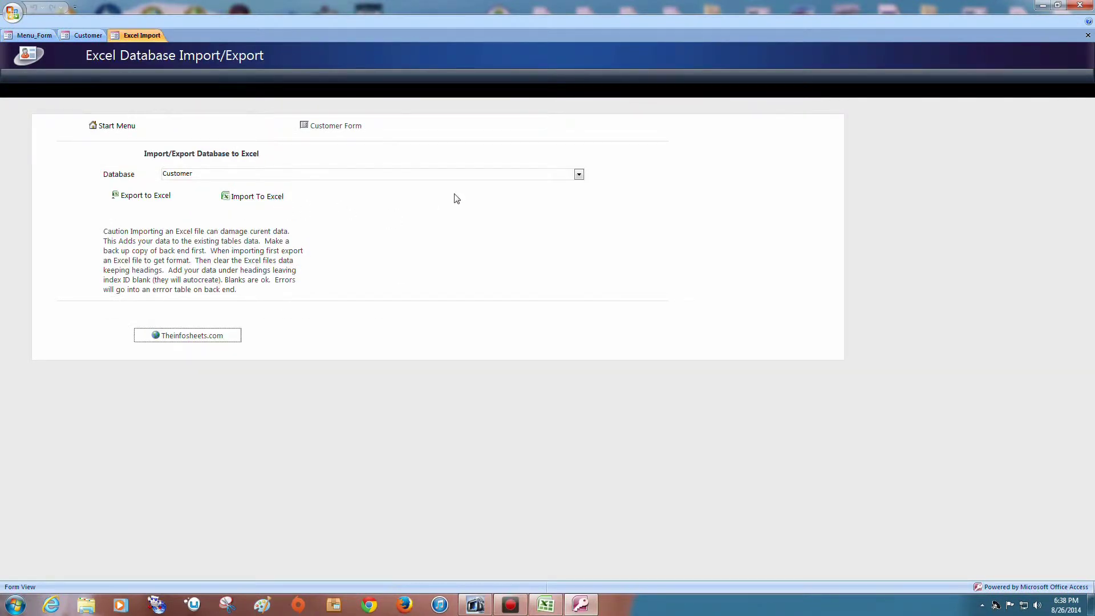
Export the Customer table to Excel, confirm with Yes, and close Access
{"action": "left_click", "coordinate": [579, 174]}
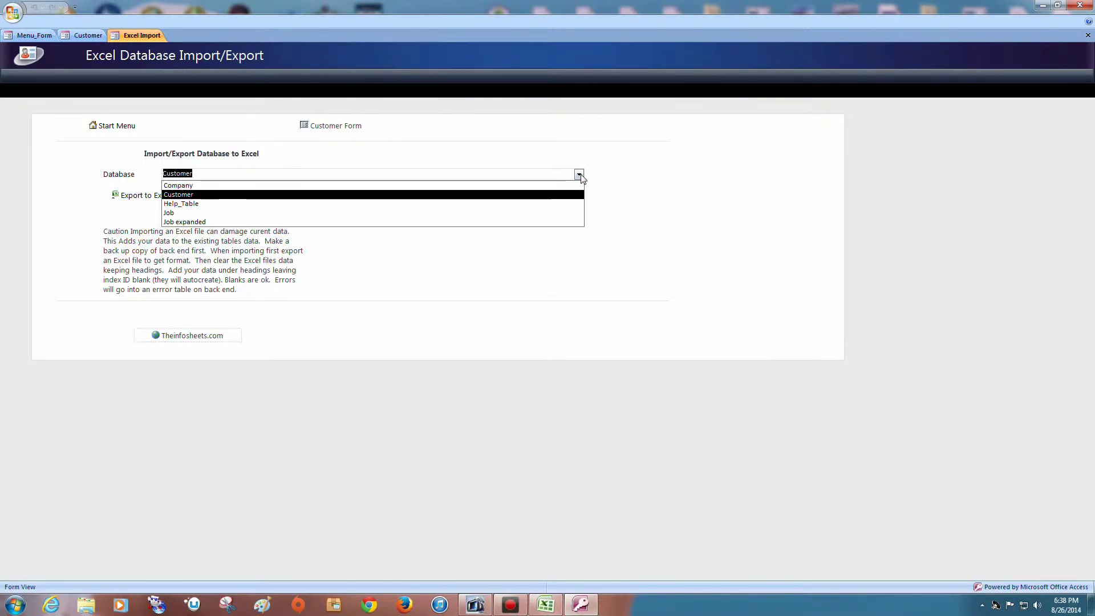
{"action": "left_click", "coordinate": [579, 175]}
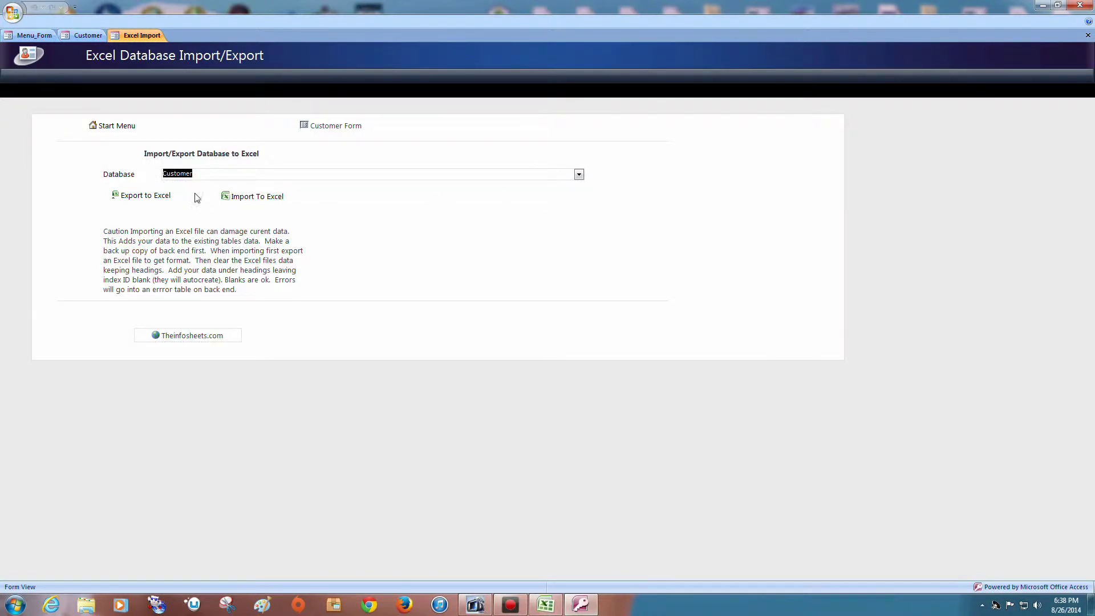
{"action": "left_click", "coordinate": [150, 203]}
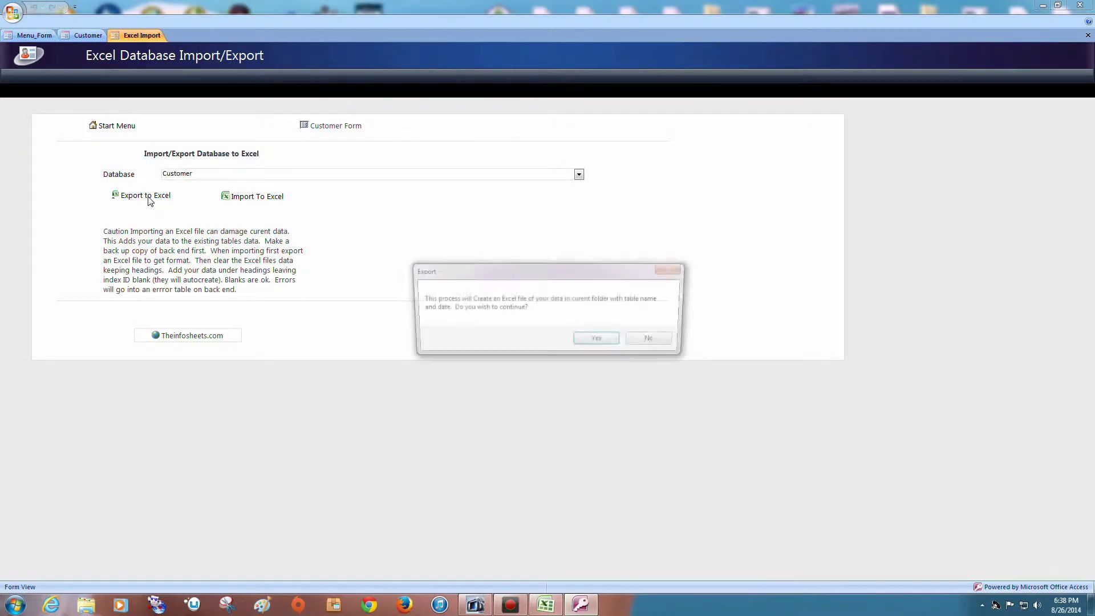
{"action": "left_click", "coordinate": [596, 342]}
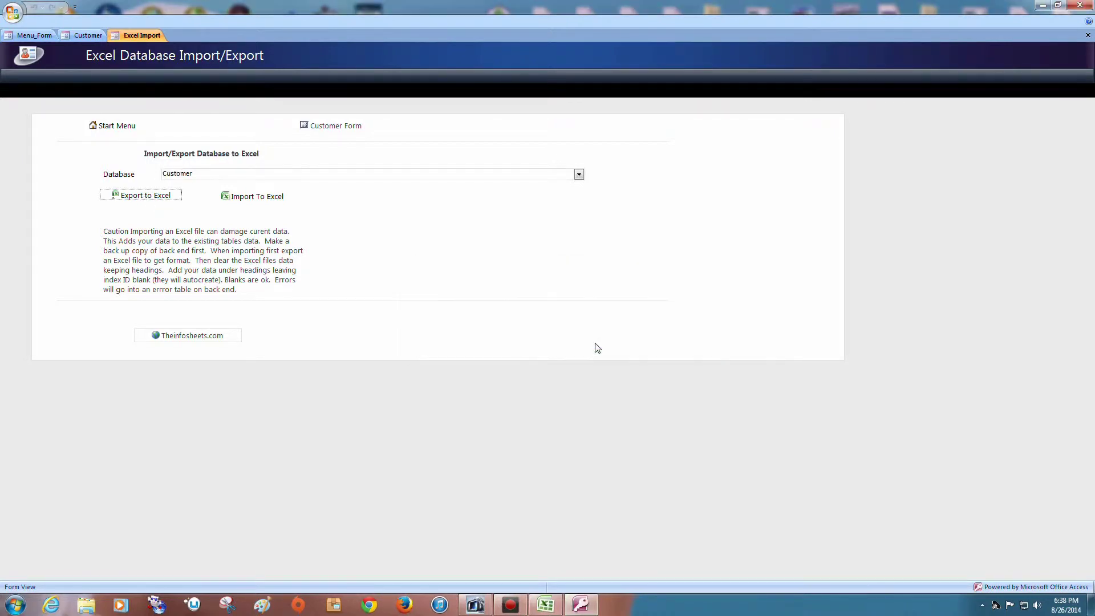
{"action": "left_click", "coordinate": [1080, 7]}
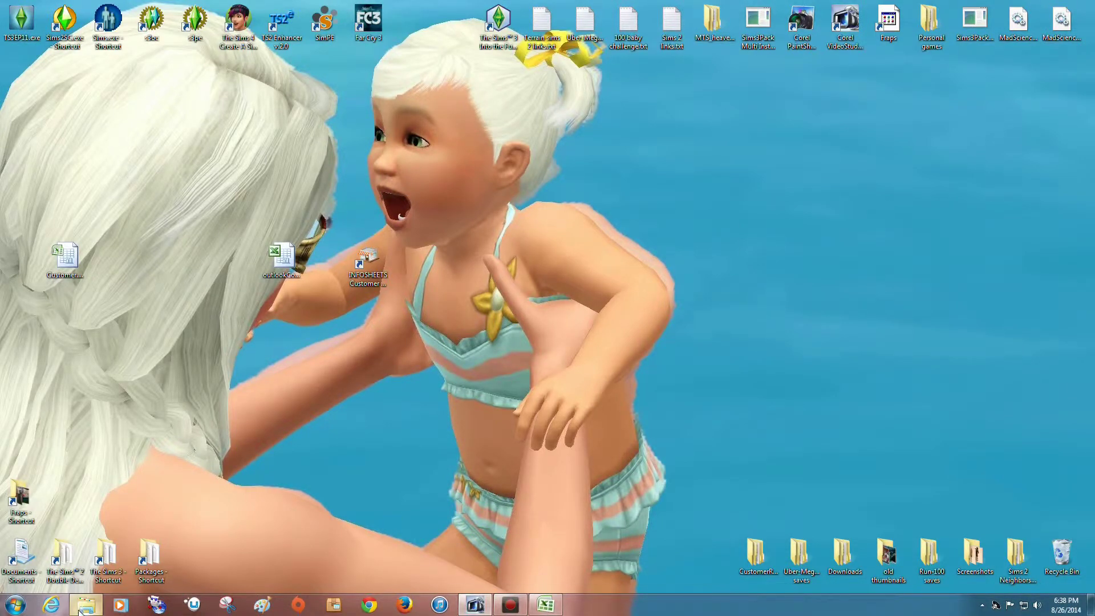
Copy Customer20140826.xls from the Documents > Infosheets folder
{"action": "left_click", "coordinate": [80, 609]}
{"action": "double_click", "coordinate": [340, 329]}
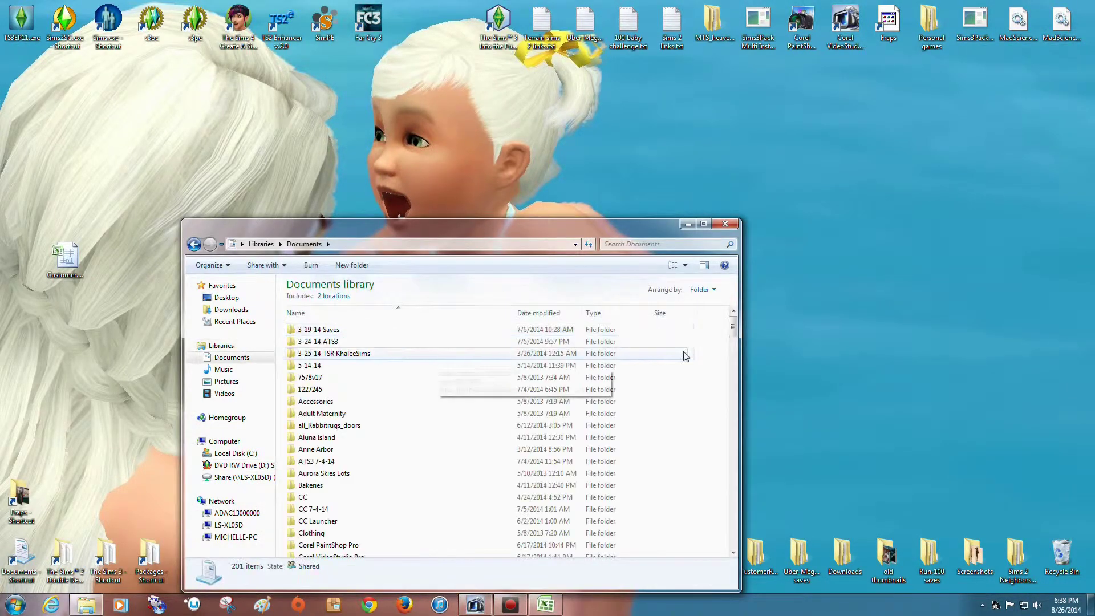
{"action": "left_click_drag", "start_coordinate": [737, 328], "coordinate": [735, 369]}
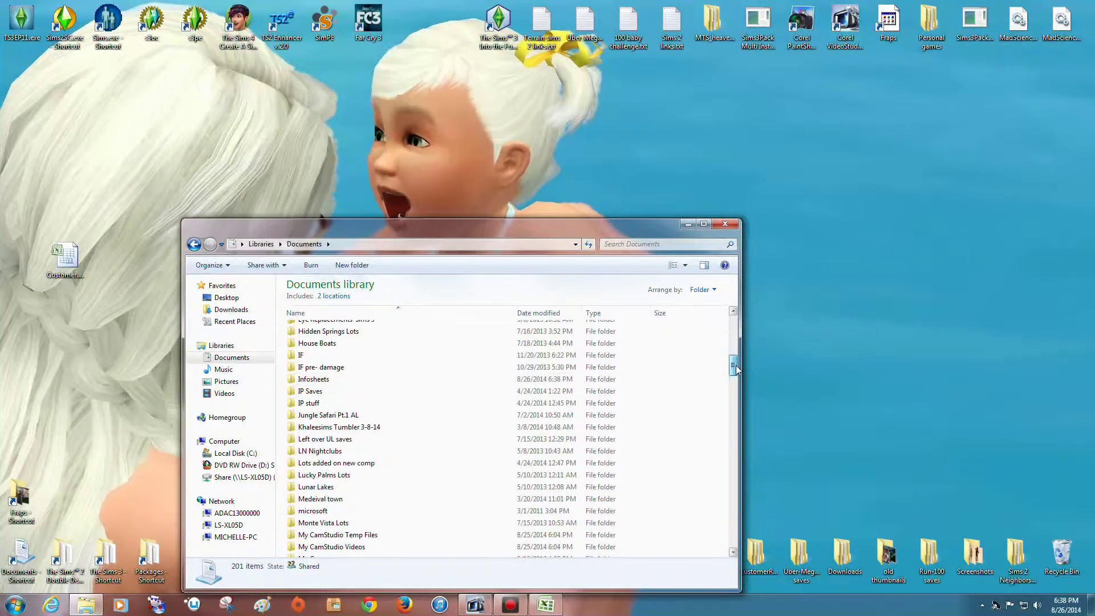
{"action": "double_click", "coordinate": [523, 385]}
{"action": "left_click", "coordinate": [354, 329]}
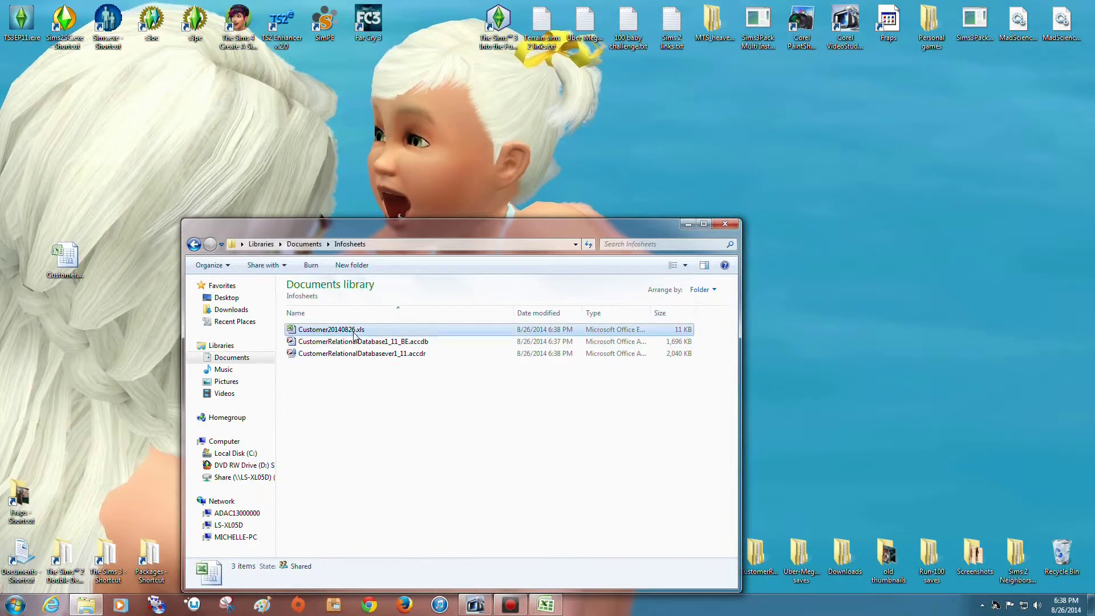
{"action": "right_click", "coordinate": [354, 331]}
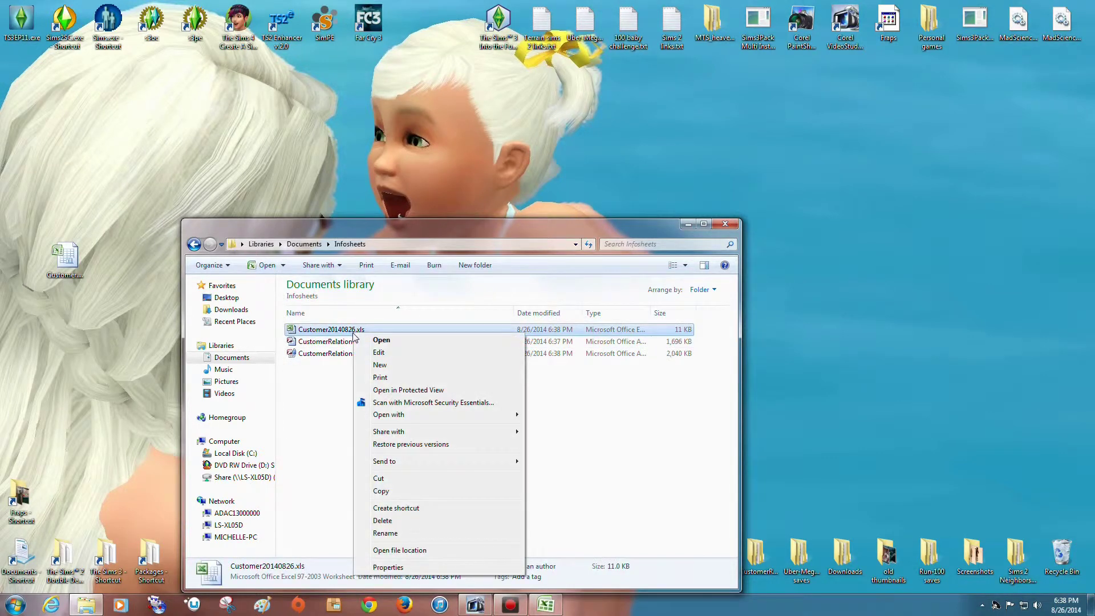
{"action": "left_click", "coordinate": [388, 493]}
Paste the copy on the desktop, close Explorer, and arrange the Customer icons
{"action": "right_click", "coordinate": [159, 193]}
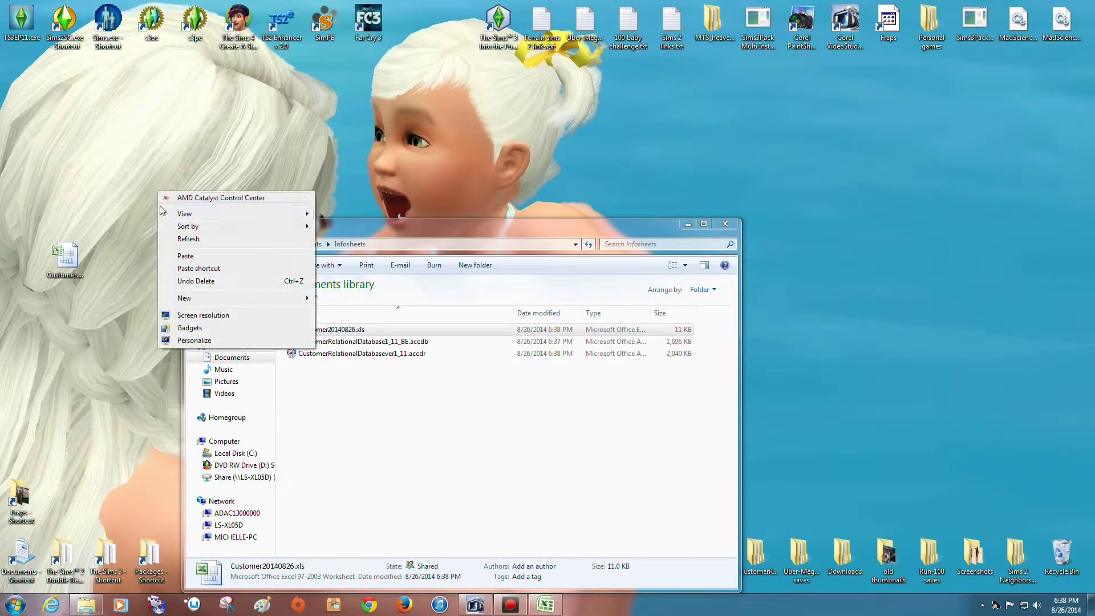
{"action": "left_click", "coordinate": [186, 256]}
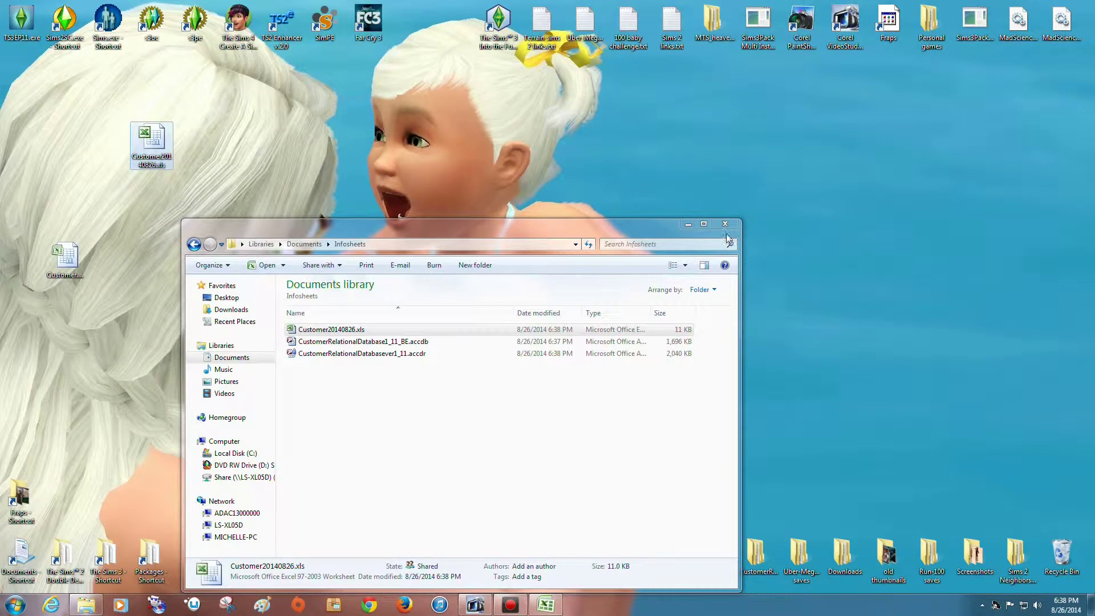
{"action": "left_click", "coordinate": [725, 223]}
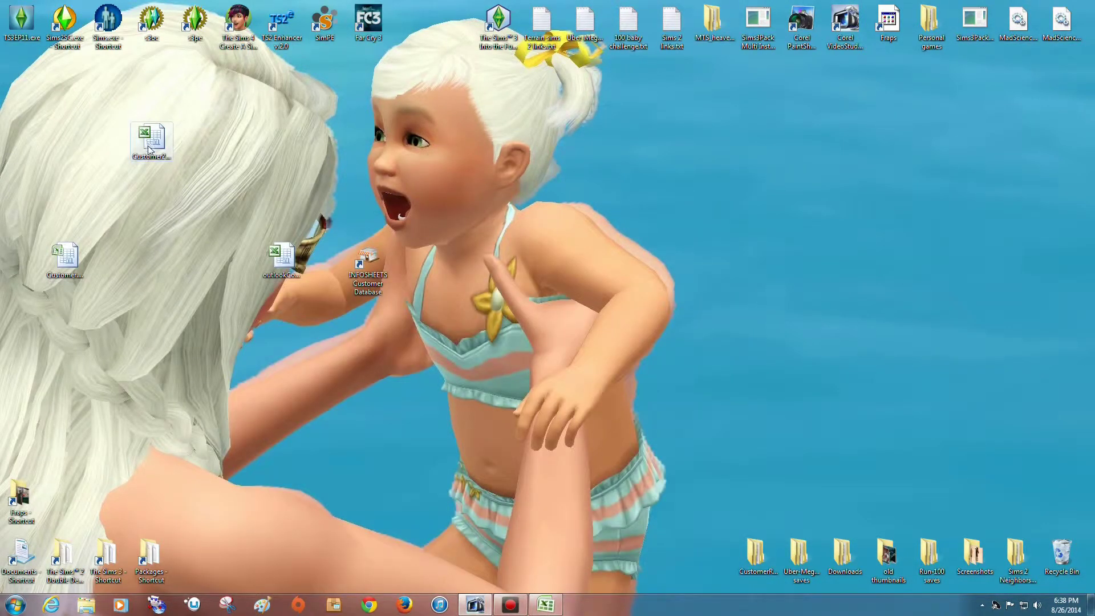
{"action": "left_click_drag", "start_coordinate": [166, 172], "coordinate": [245, 272]}
{"action": "left_click_drag", "start_coordinate": [46, 273], "coordinate": [175, 274]}
Open and close Customer20140826.xls and Customer.xlsx to check their contents
{"action": "left_click", "coordinate": [244, 261]}
{"action": "double_click", "coordinate": [244, 262]}
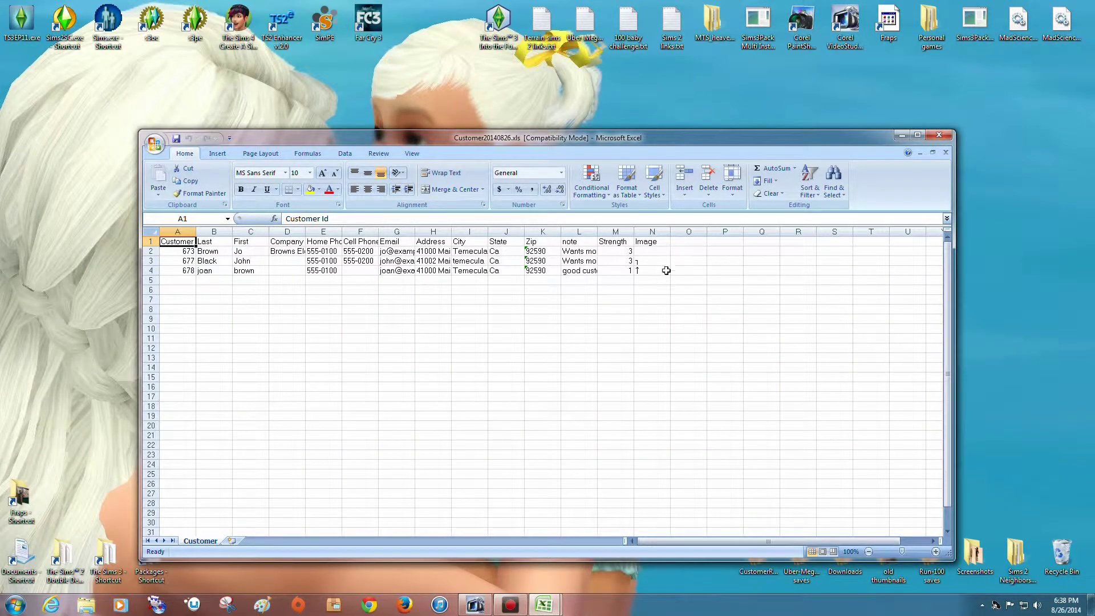
{"action": "left_click", "coordinate": [939, 134]}
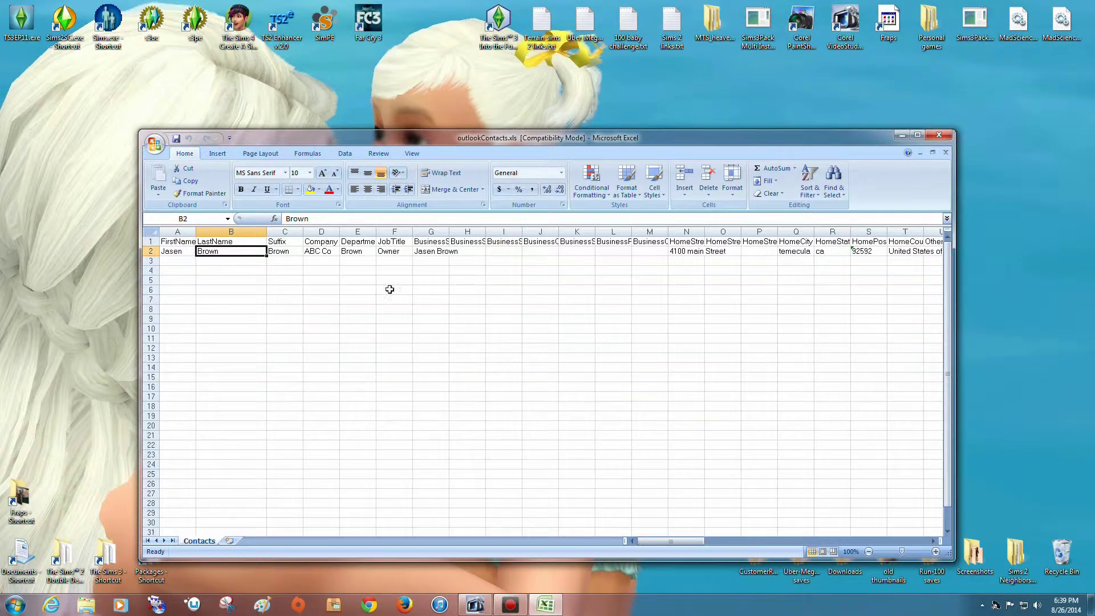
{"action": "left_click", "coordinate": [939, 135]}
{"action": "double_click", "coordinate": [202, 260]}
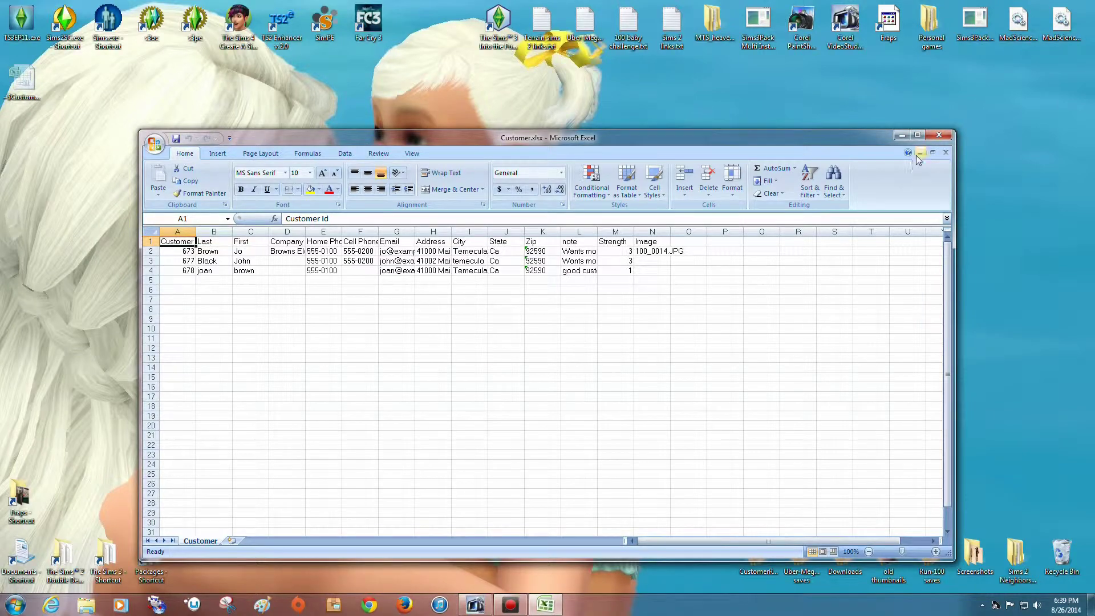
{"action": "left_click", "coordinate": [939, 136]}
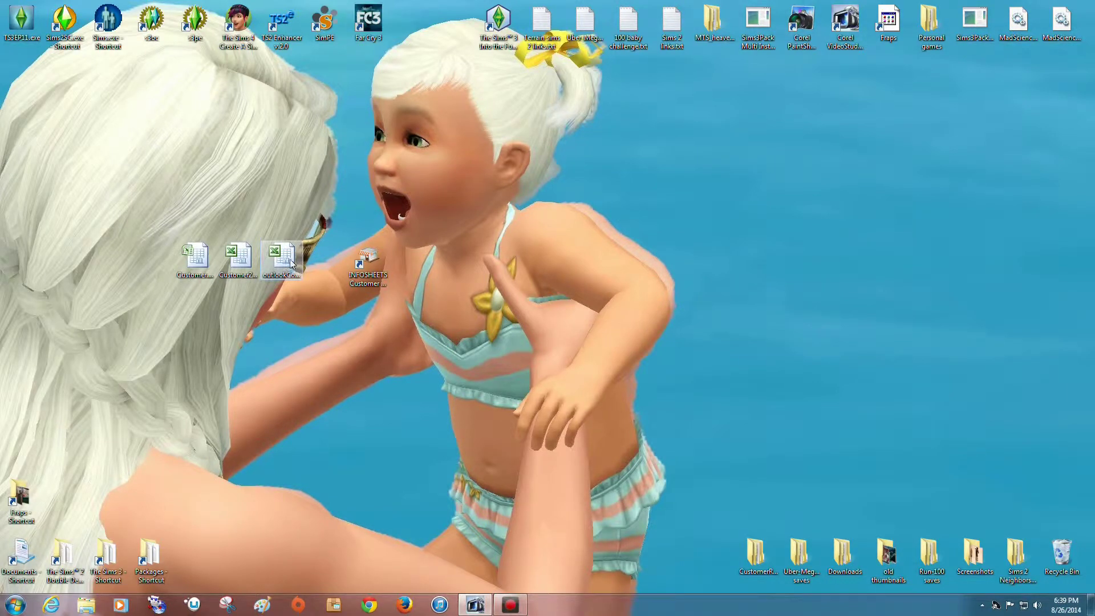
Rearrange desktop icons, then open outlookContacts.xls docked right and Customer20140826.xls
{"action": "left_click_drag", "start_coordinate": [292, 258], "coordinate": [536, 279]}
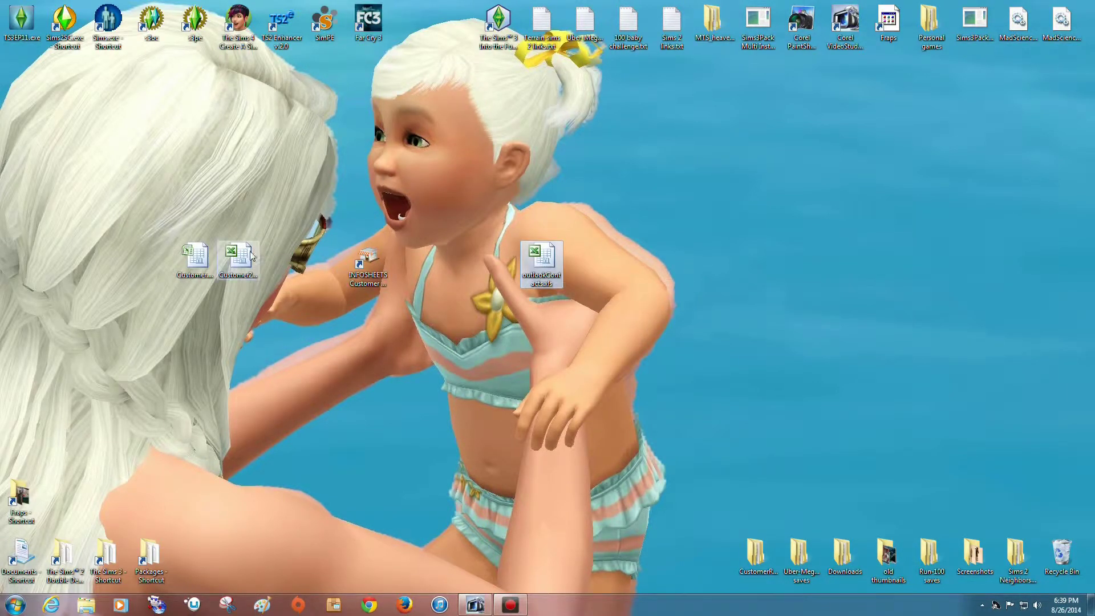
{"action": "left_click_drag", "start_coordinate": [238, 260], "coordinate": [325, 259]}
{"action": "double_click", "coordinate": [543, 257]}
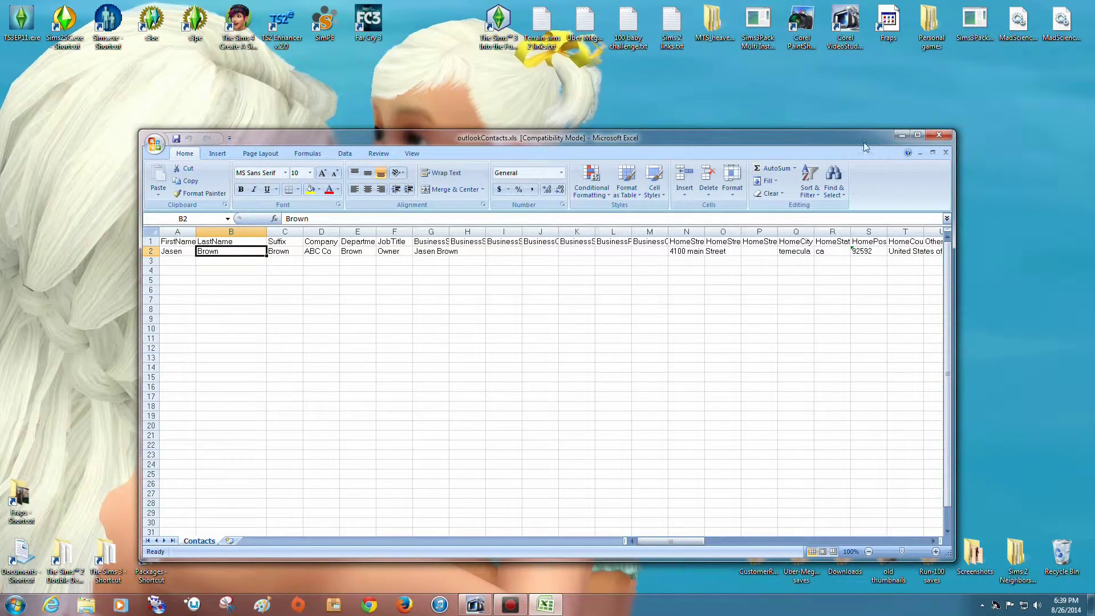
{"action": "left_click_drag", "start_coordinate": [898, 139], "coordinate": [1092, 159]}
{"action": "double_click", "coordinate": [325, 257]}
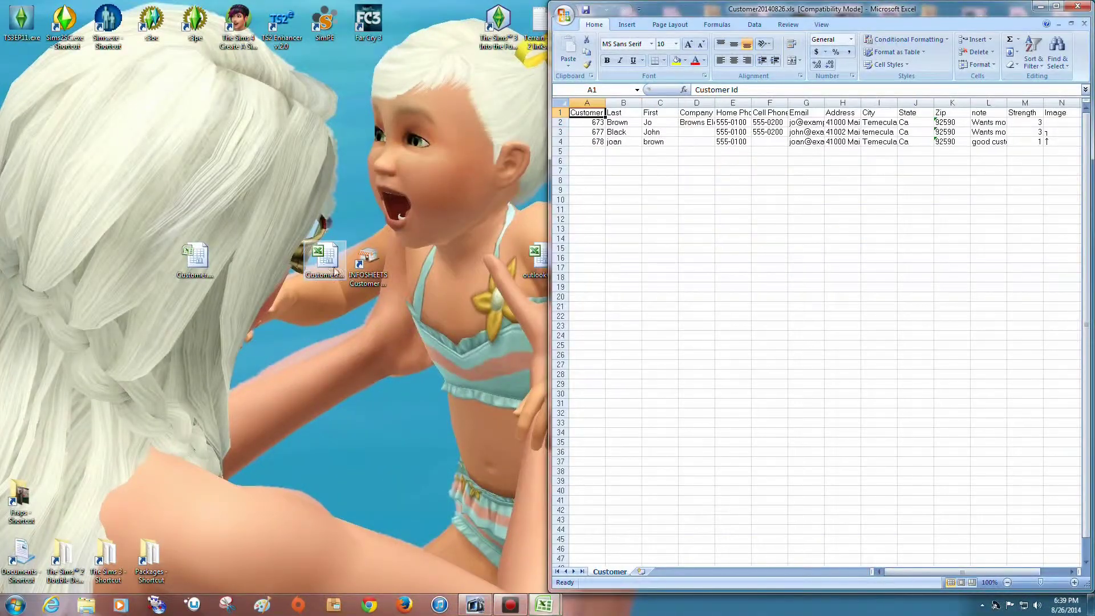
Resize and reposition the Excel windows, bringing outlookContacts.xls to the front
{"action": "left_click", "coordinate": [1056, 5]}
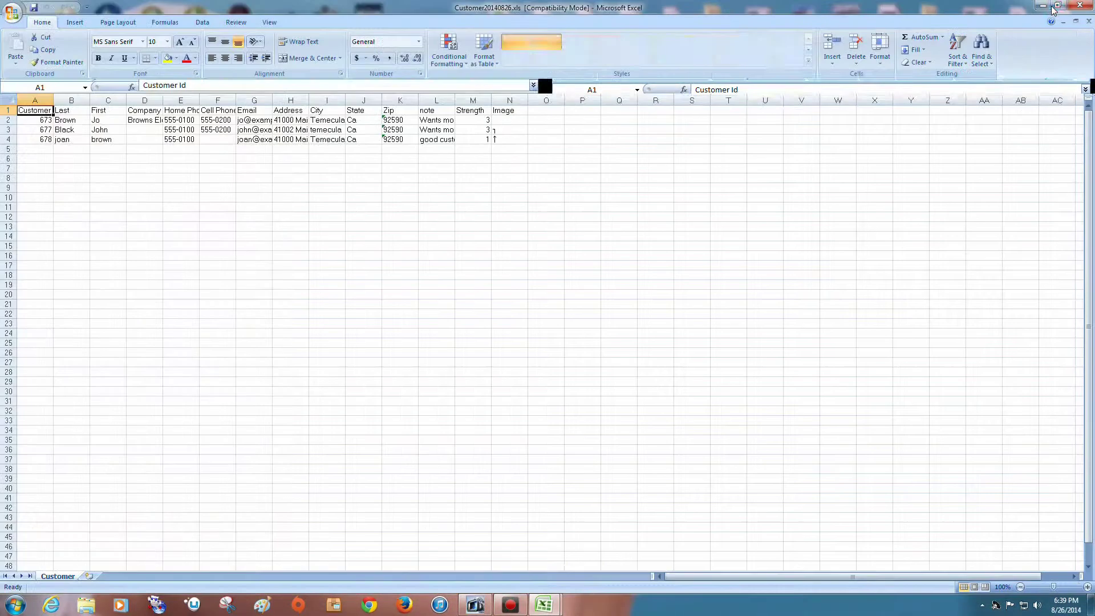
{"action": "left_click", "coordinate": [1057, 5]}
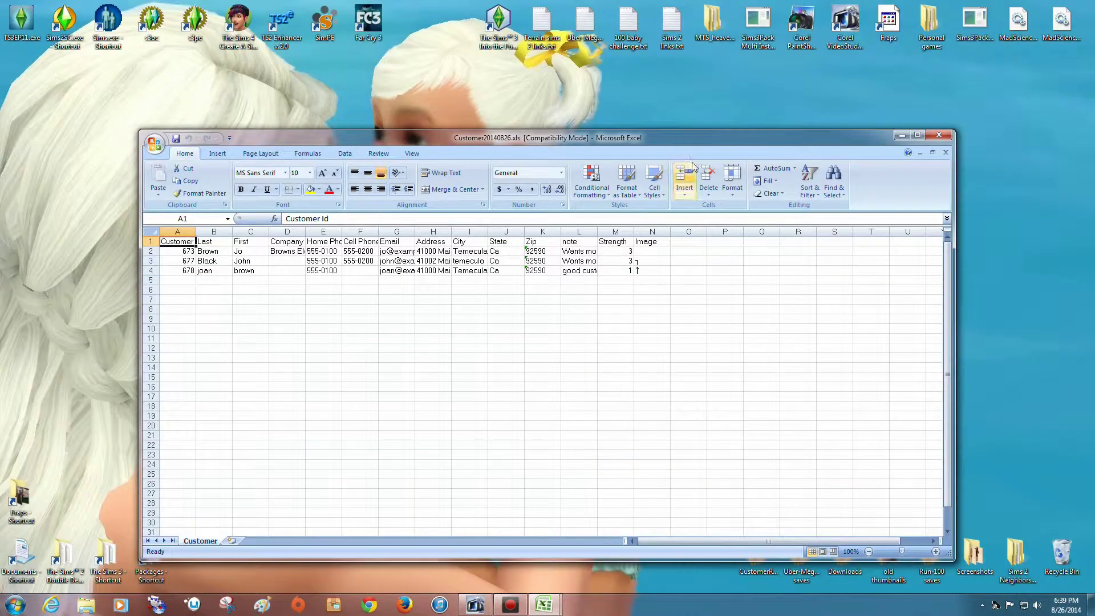
{"action": "left_click_drag", "start_coordinate": [686, 147], "coordinate": [756, 92]}
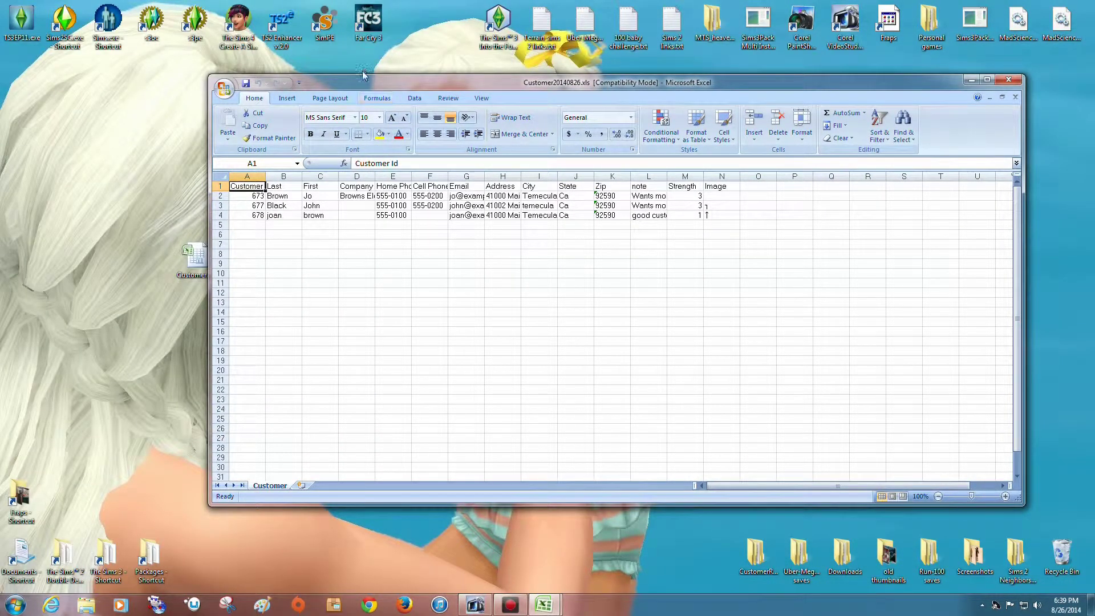
{"action": "left_click_drag", "start_coordinate": [363, 82], "coordinate": [588, 99]}
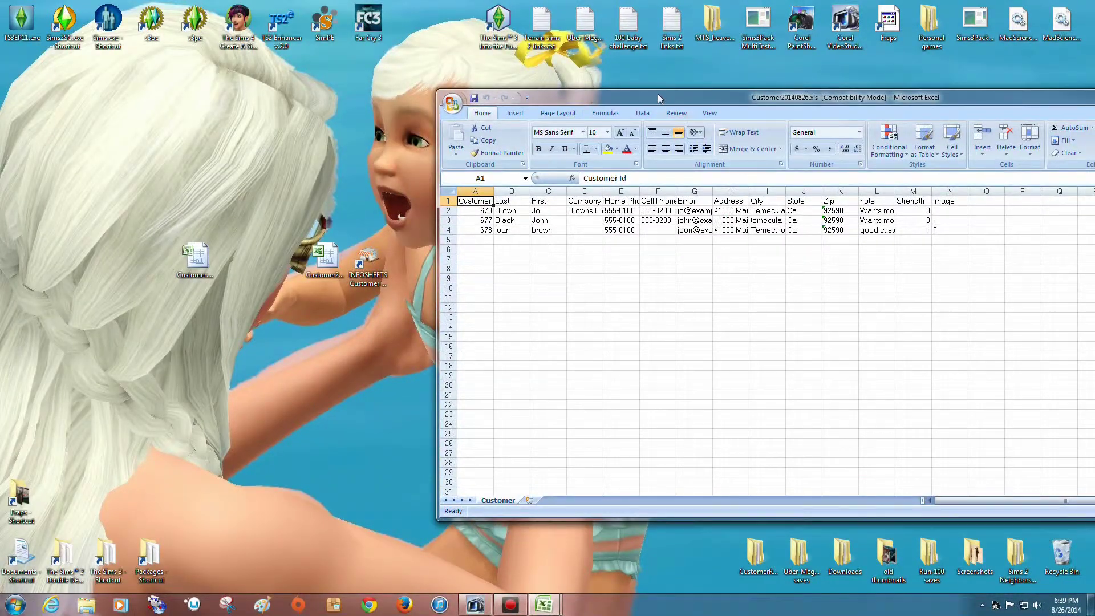
{"action": "left_click_drag", "start_coordinate": [686, 95], "coordinate": [872, 265]}
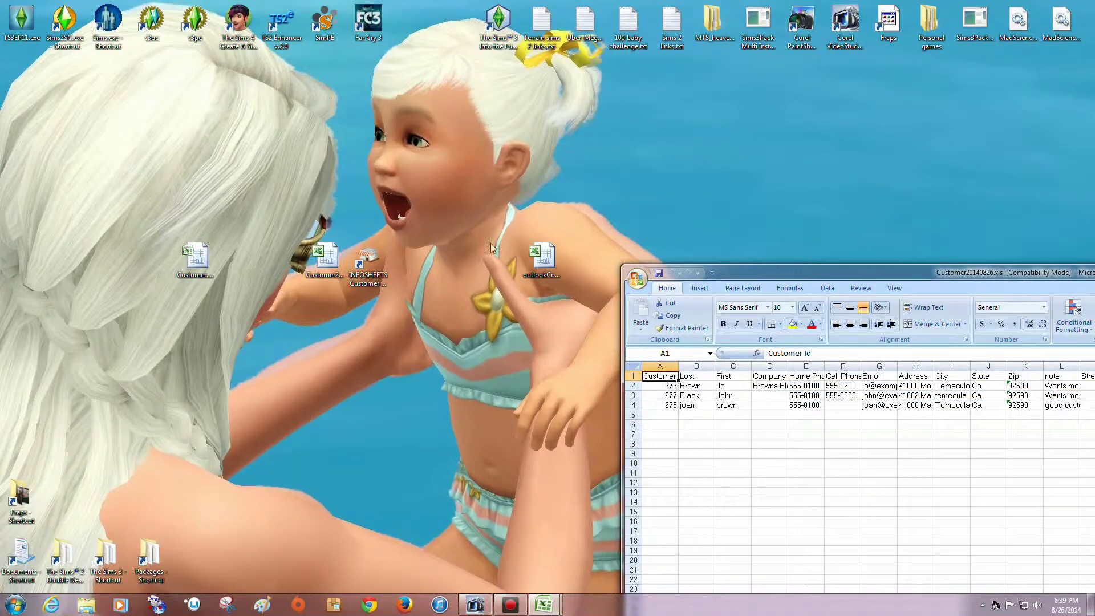
{"action": "left_click_drag", "start_coordinate": [542, 258], "coordinate": [224, 338]}
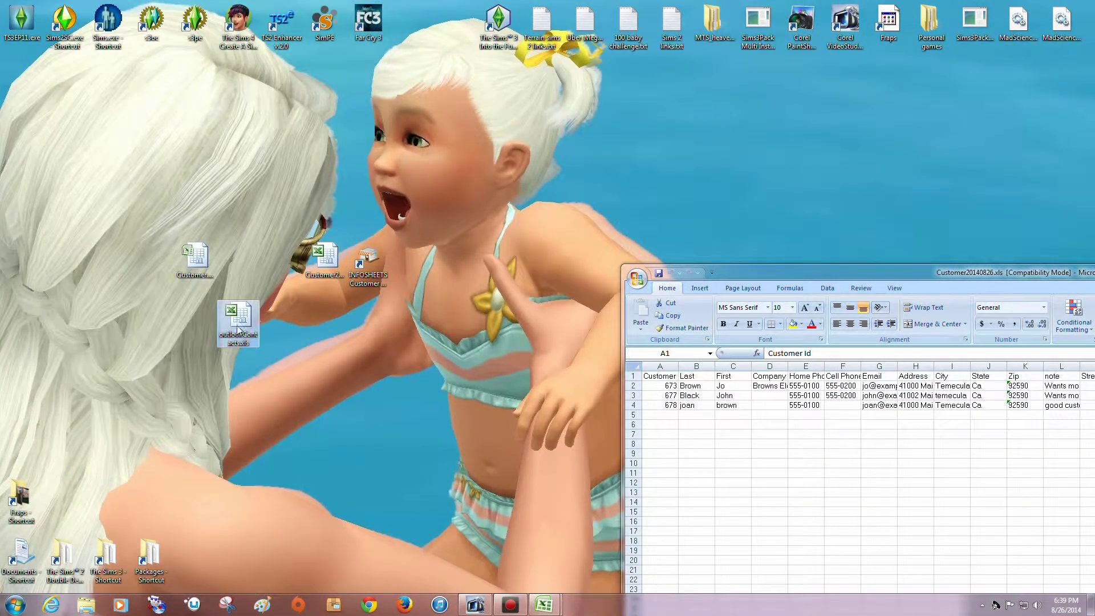
{"action": "double_click", "coordinate": [238, 333]}
Move the Contacts sheet into Customer20140826.xls using Move or Copy
{"action": "left_click_drag", "start_coordinate": [838, 272], "coordinate": [512, 121]}
{"action": "right_click", "coordinate": [353, 525]}
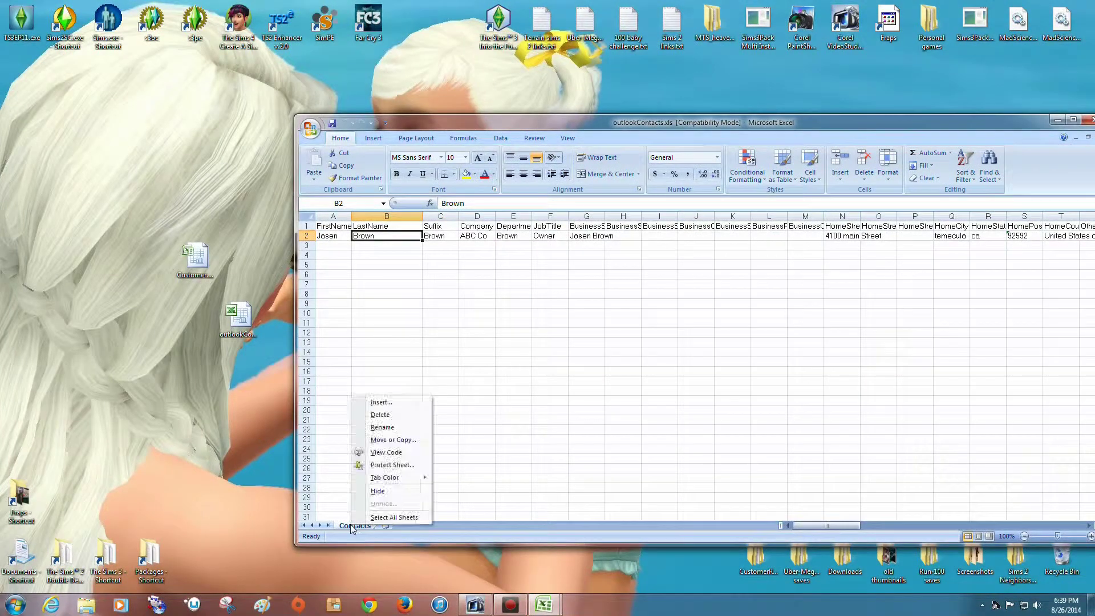
{"action": "left_click", "coordinate": [388, 440]}
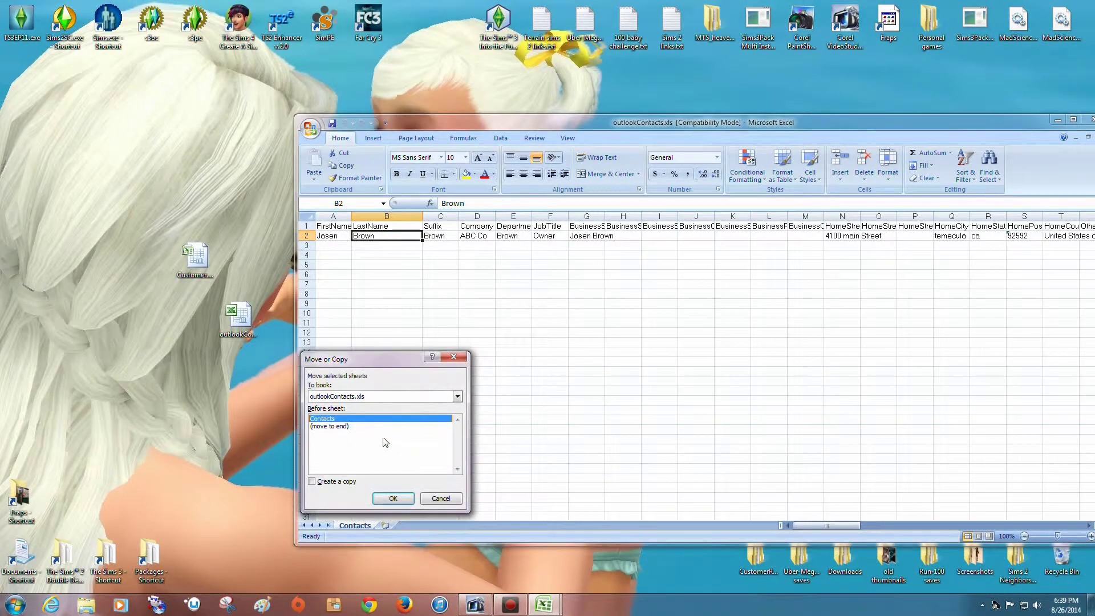
{"action": "left_click", "coordinate": [457, 397]}
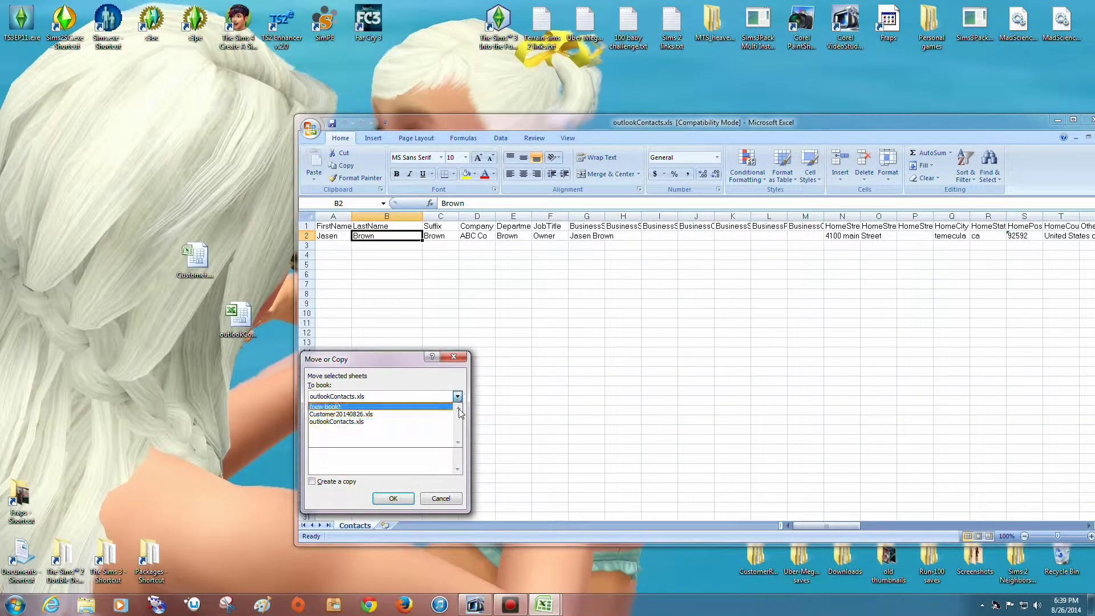
{"action": "left_click", "coordinate": [379, 415]}
{"action": "left_click", "coordinate": [391, 497]}
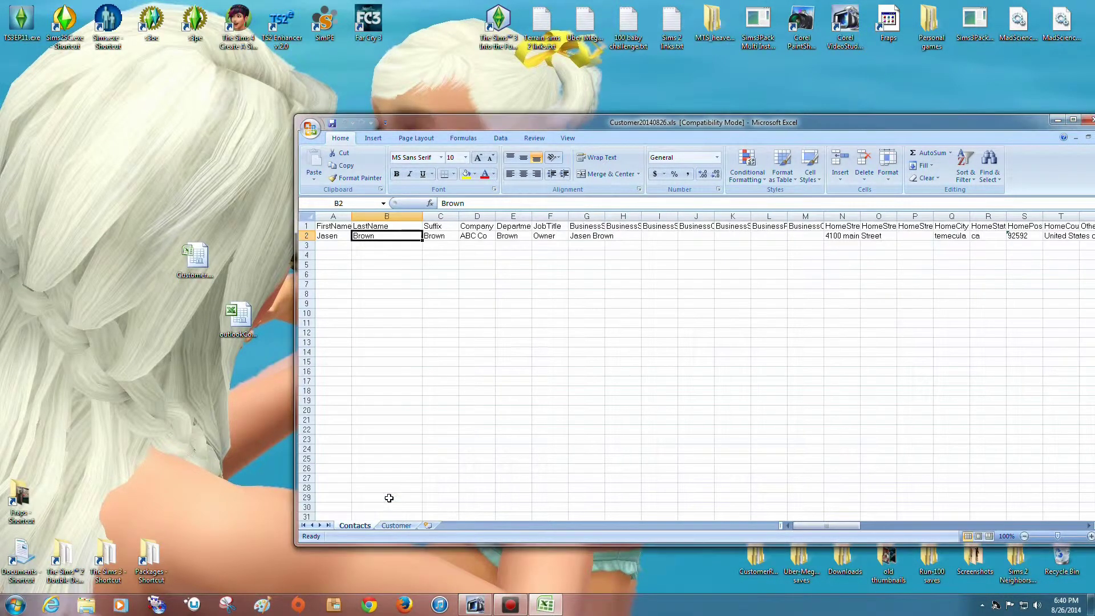
Switch between the Contacts and Customer tabs to compare them
{"action": "left_click", "coordinate": [396, 527]}
{"action": "left_click", "coordinate": [353, 528]}
{"action": "left_click", "coordinate": [389, 528]}
{"action": "left_click", "coordinate": [354, 526]}
{"action": "left_click", "coordinate": [394, 526]}
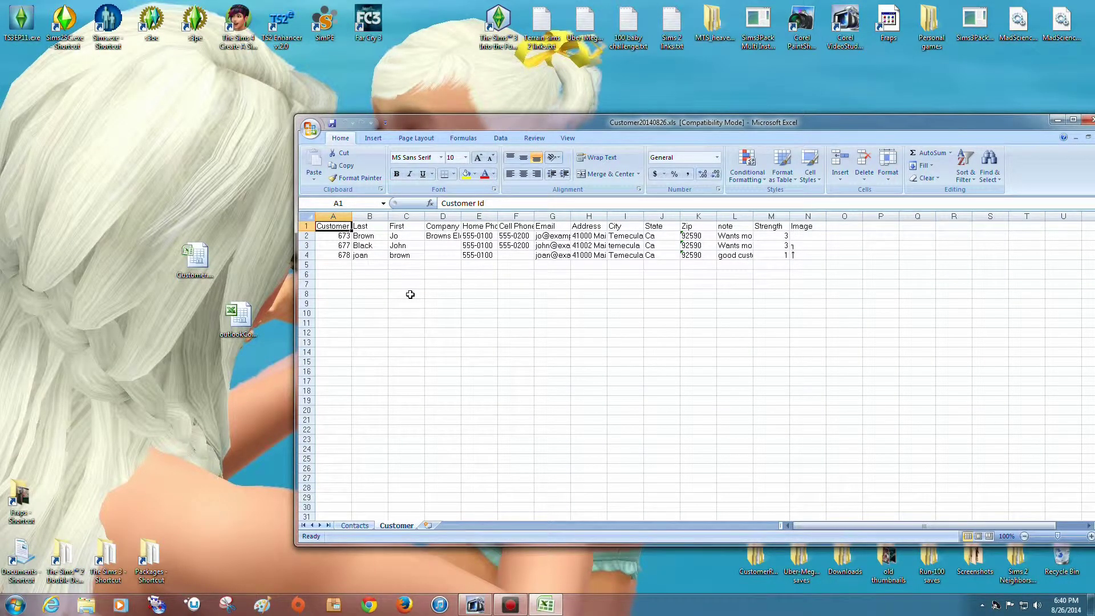
Insert an empty column A before FirstName on the Contacts sheet
{"action": "left_click", "coordinate": [364, 526]}
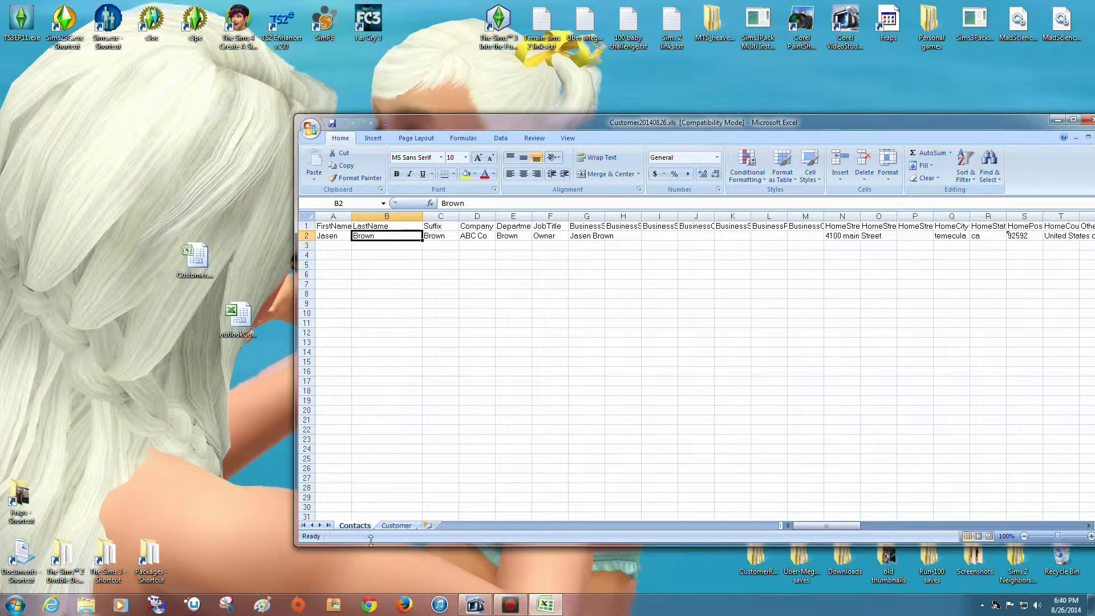
{"action": "left_click", "coordinate": [396, 525]}
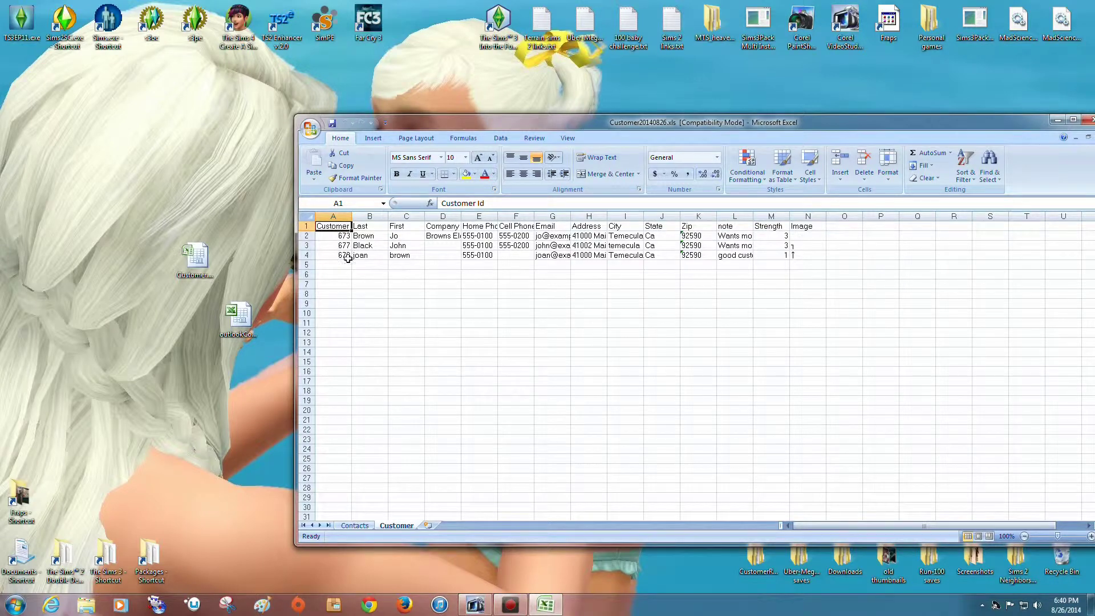
{"action": "left_click", "coordinate": [353, 526]}
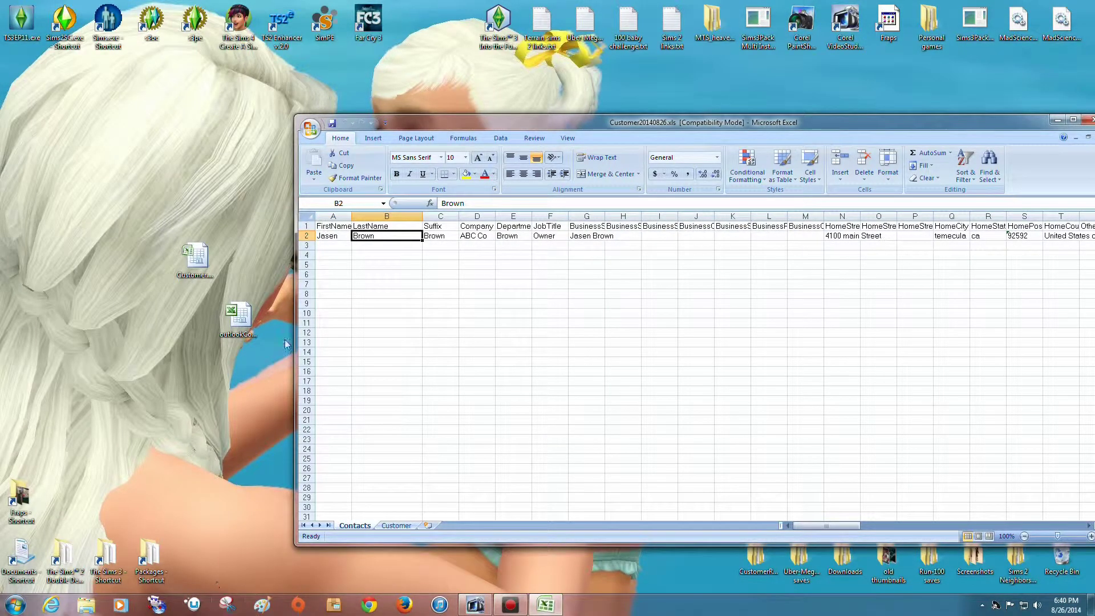
{"action": "left_click", "coordinate": [343, 216]}
{"action": "right_click", "coordinate": [343, 213]}
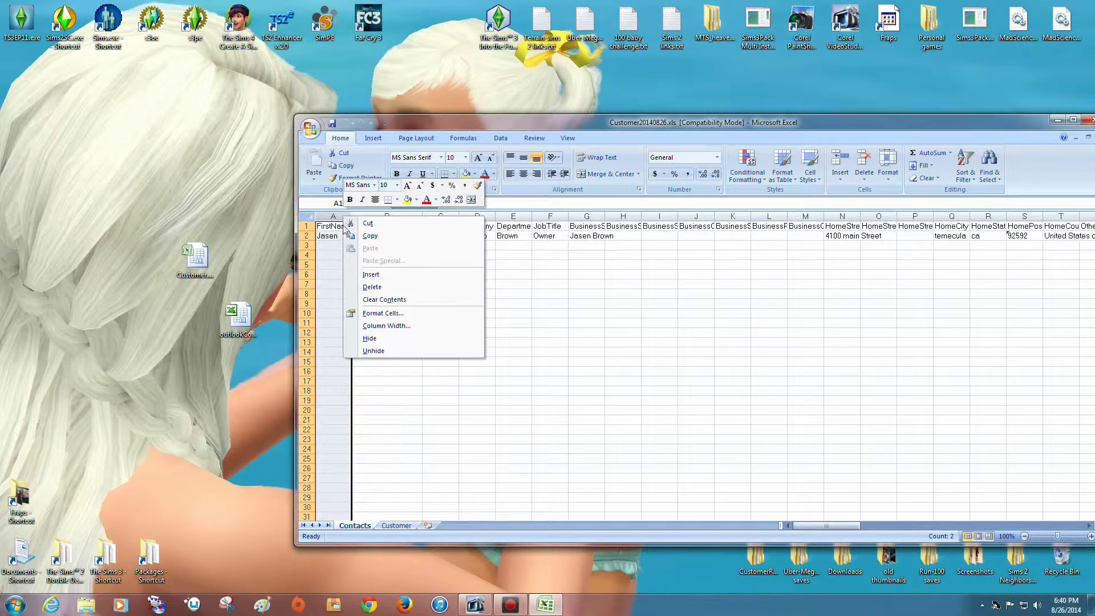
{"action": "left_click", "coordinate": [368, 277]}
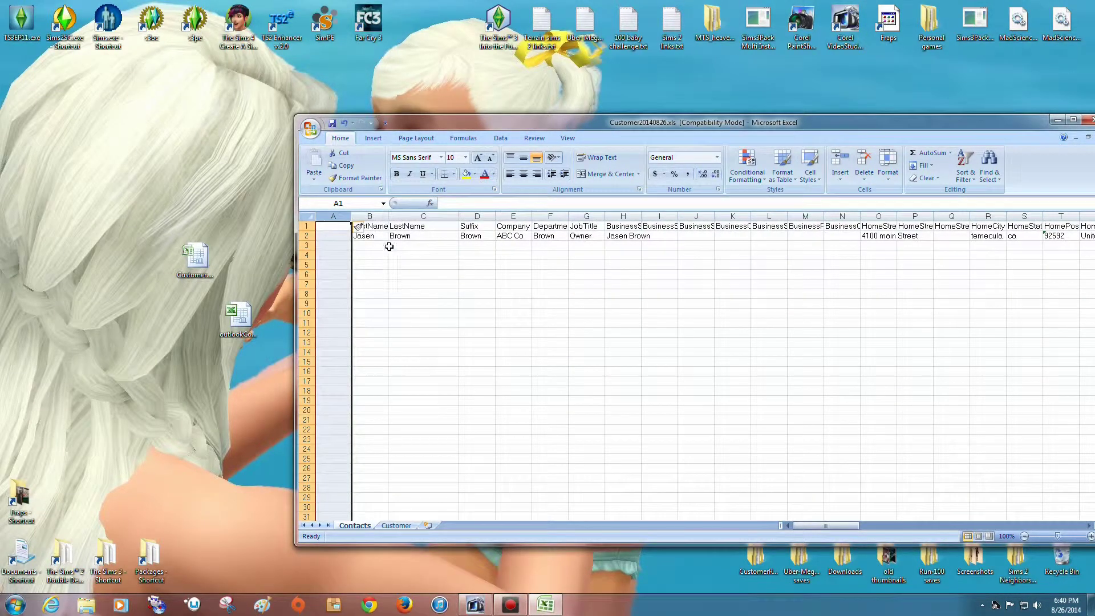
{"action": "left_click", "coordinate": [369, 264]}
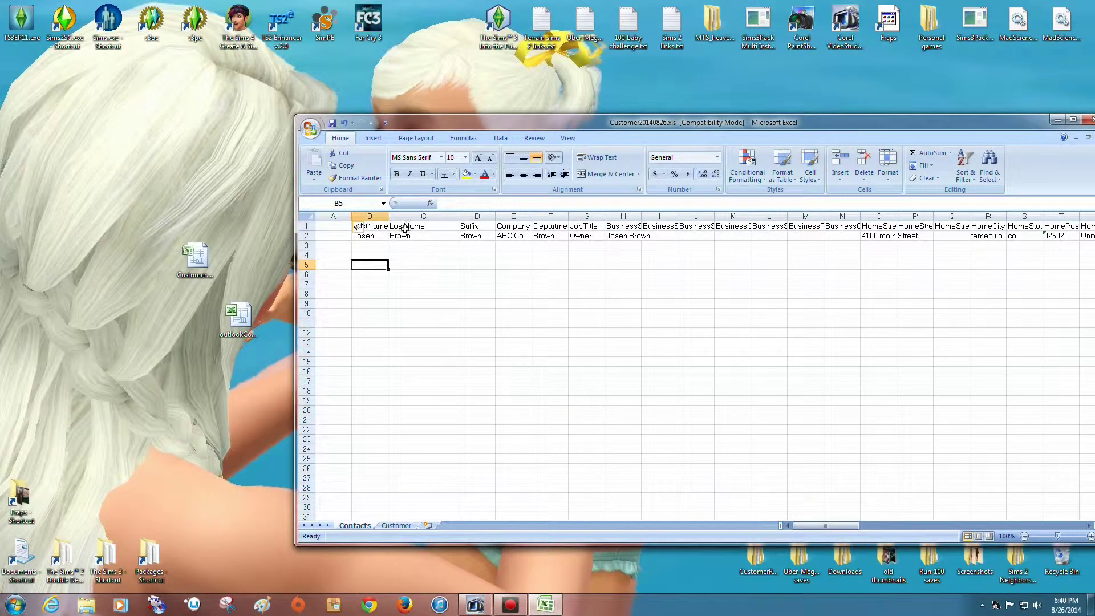
Move the LastName column into column B, ahead of FirstName
{"action": "left_click", "coordinate": [424, 215]}
{"action": "right_click", "coordinate": [423, 216]}
{"action": "left_click", "coordinate": [439, 222]}
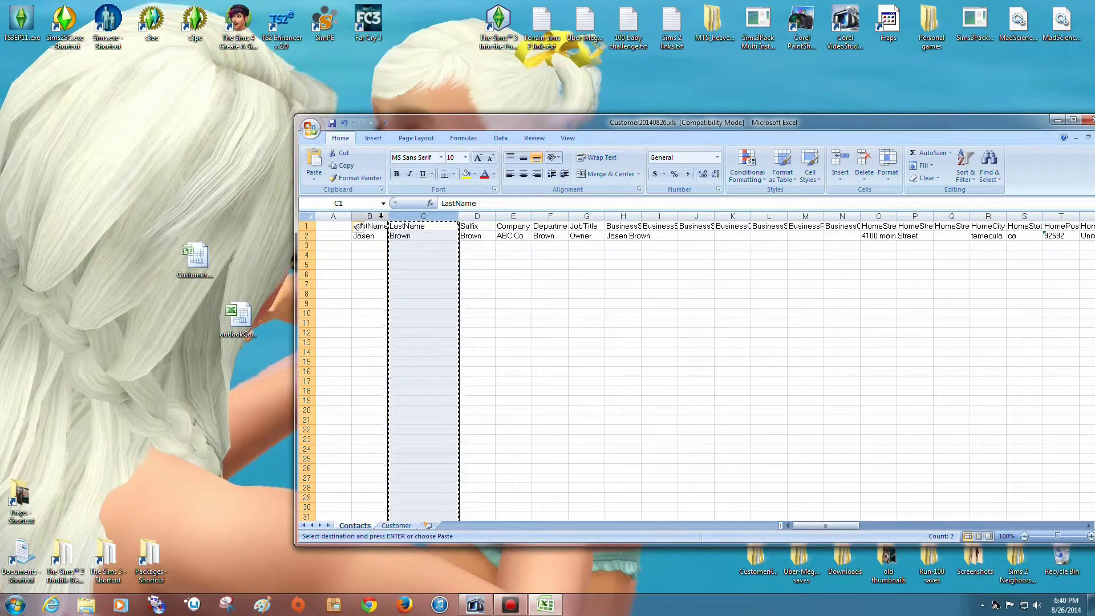
{"action": "left_click", "coordinate": [379, 215]}
{"action": "right_click", "coordinate": [379, 215]}
{"action": "left_click", "coordinate": [411, 273]}
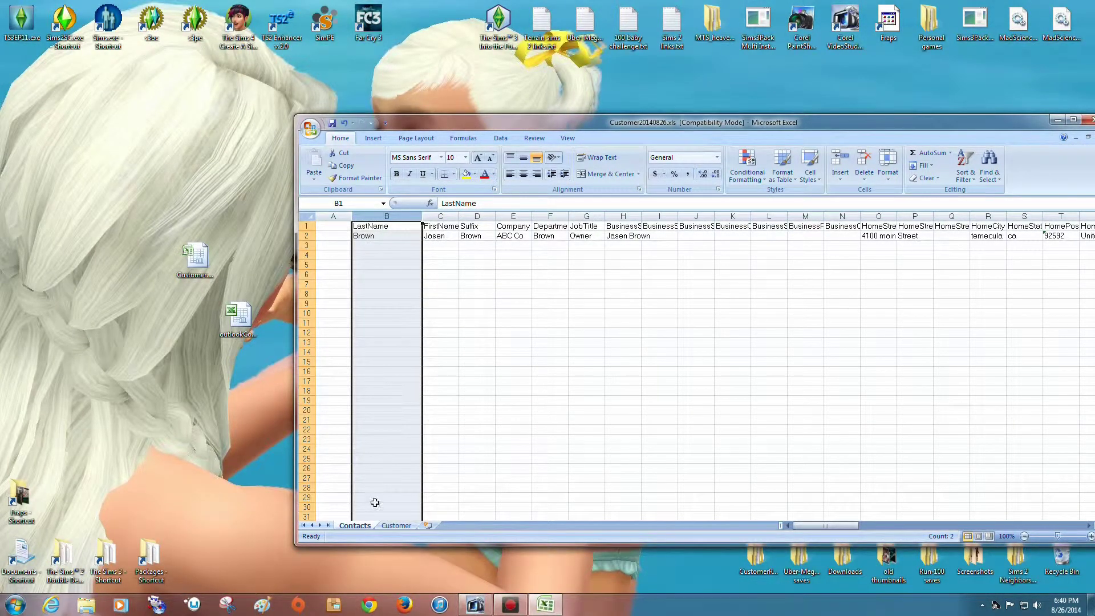
{"action": "left_click", "coordinate": [395, 525]}
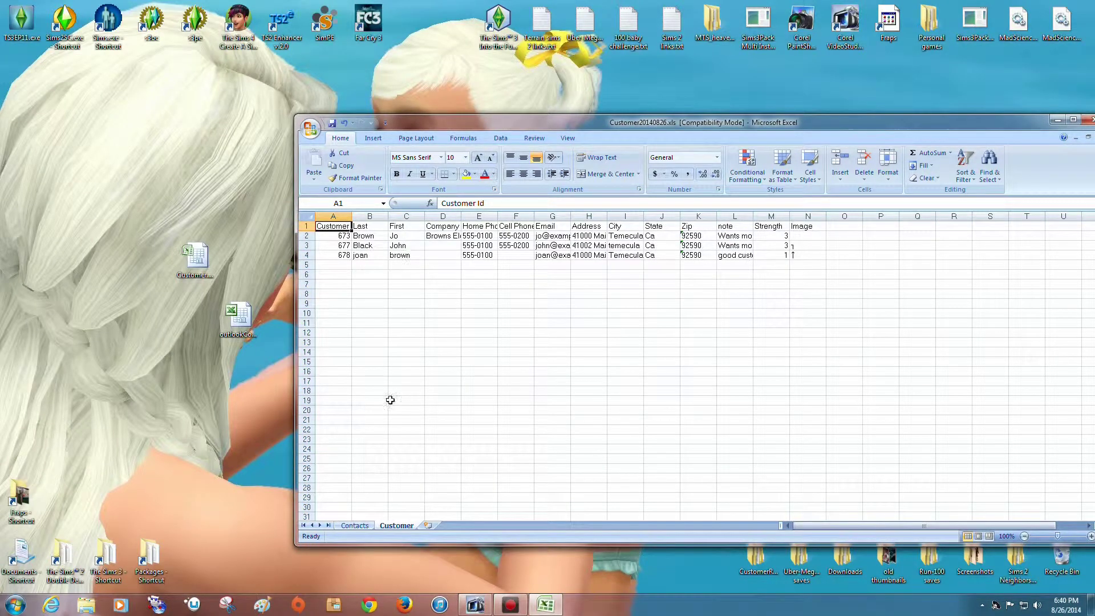
{"action": "left_click", "coordinate": [355, 526]}
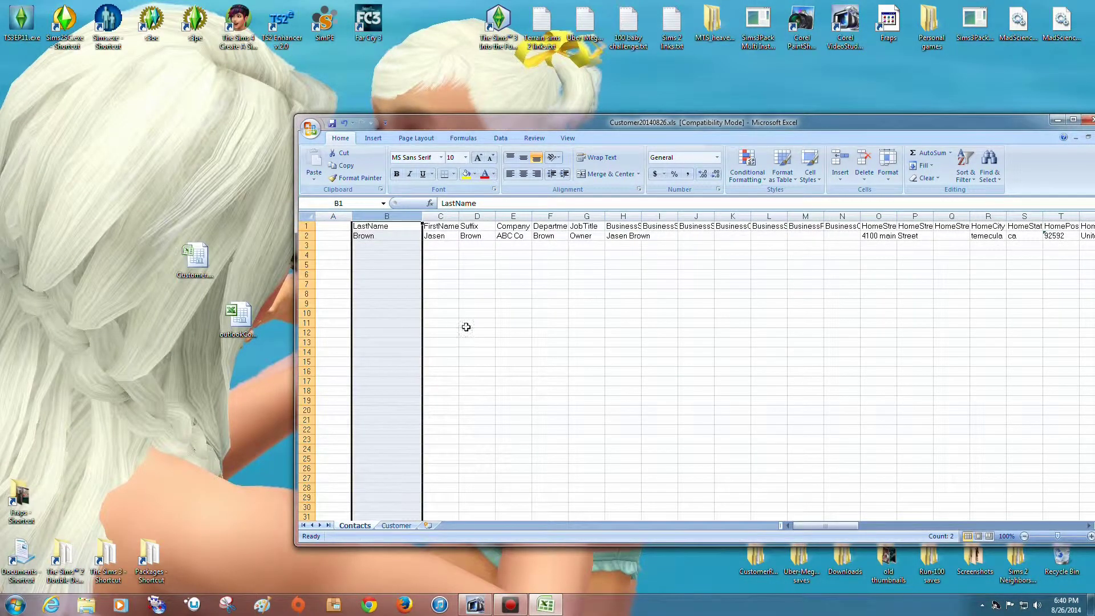
Move the Company column into column D, ahead of Suffix, matching the Customer sheet
{"action": "right_click", "coordinate": [520, 217]}
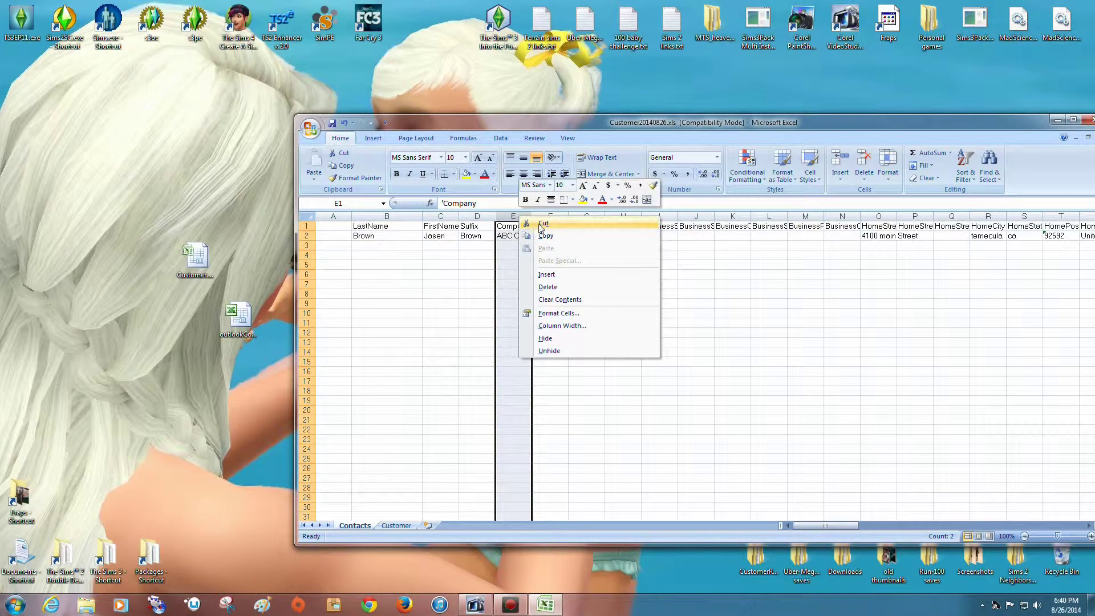
{"action": "left_click", "coordinate": [541, 224]}
{"action": "left_click", "coordinate": [474, 217]}
{"action": "right_click", "coordinate": [468, 217]}
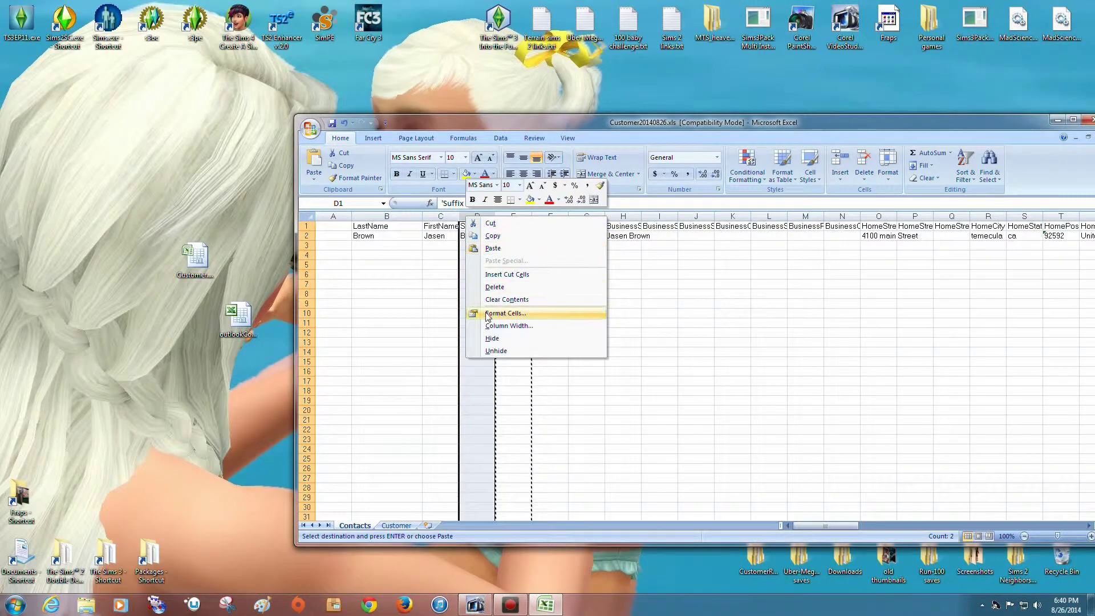
{"action": "left_click", "coordinate": [506, 274]}
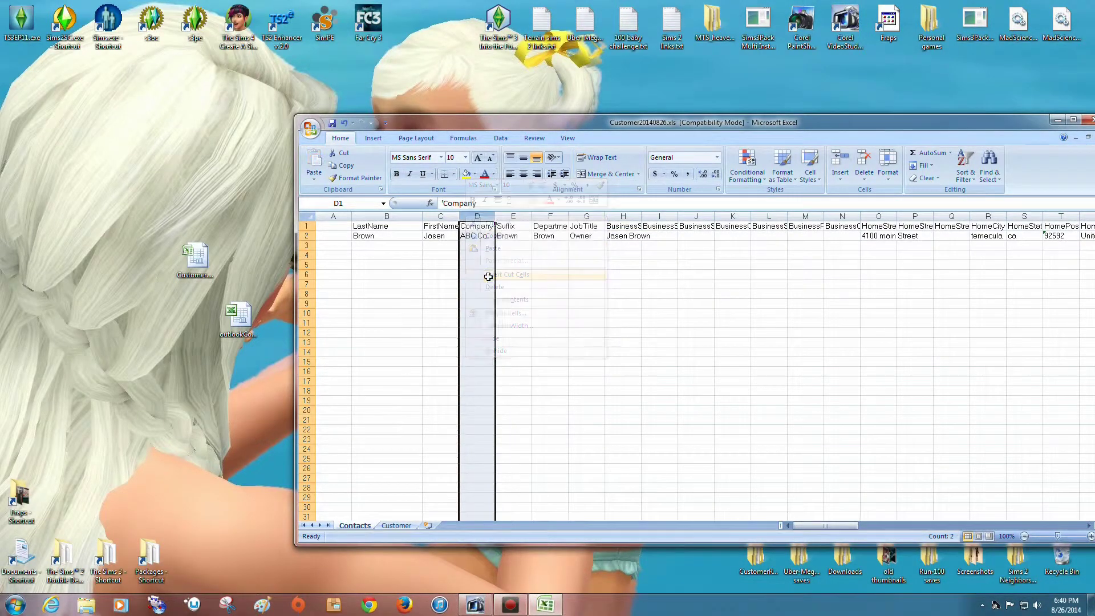
{"action": "left_click", "coordinate": [396, 525]}
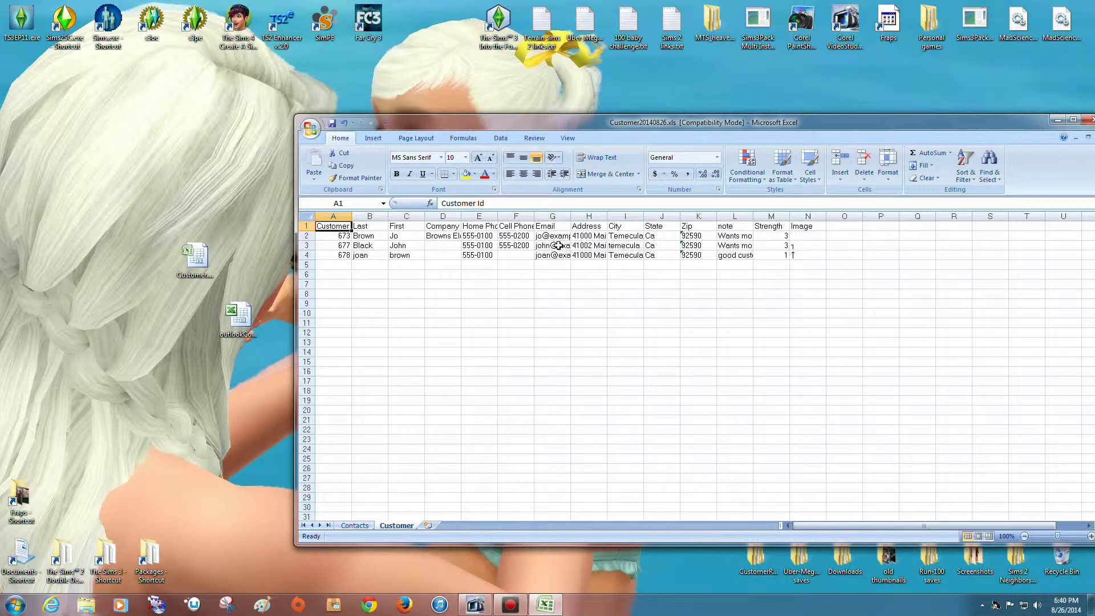
{"action": "left_click", "coordinate": [355, 526]}
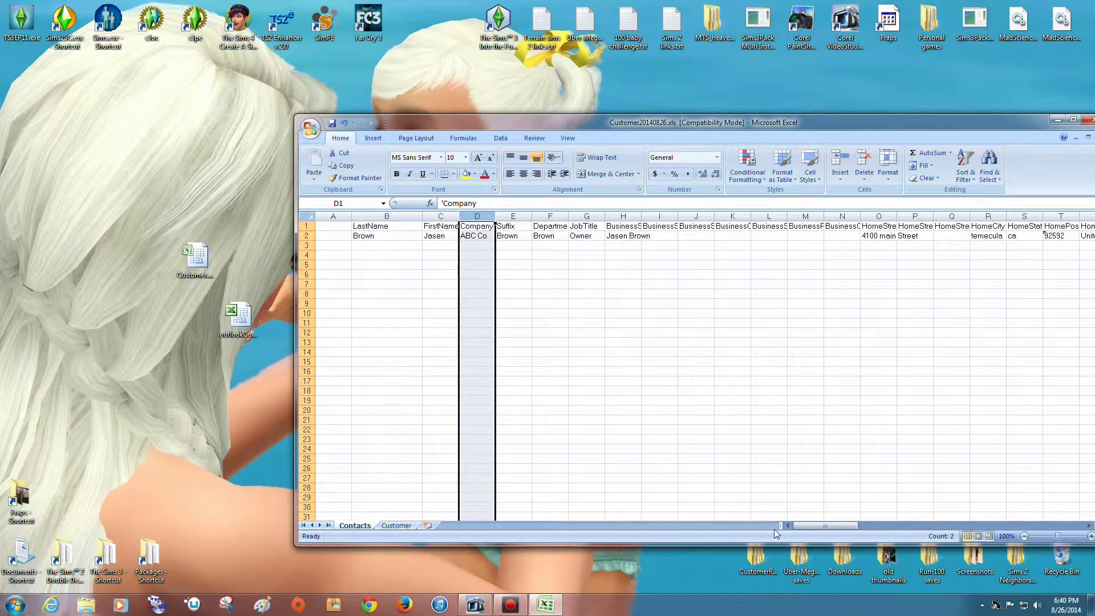
Copy the BusinessPhone column and insert it at column E of the Contacts sheet
{"action": "left_click_drag", "start_coordinate": [816, 525], "coordinate": [878, 525]}
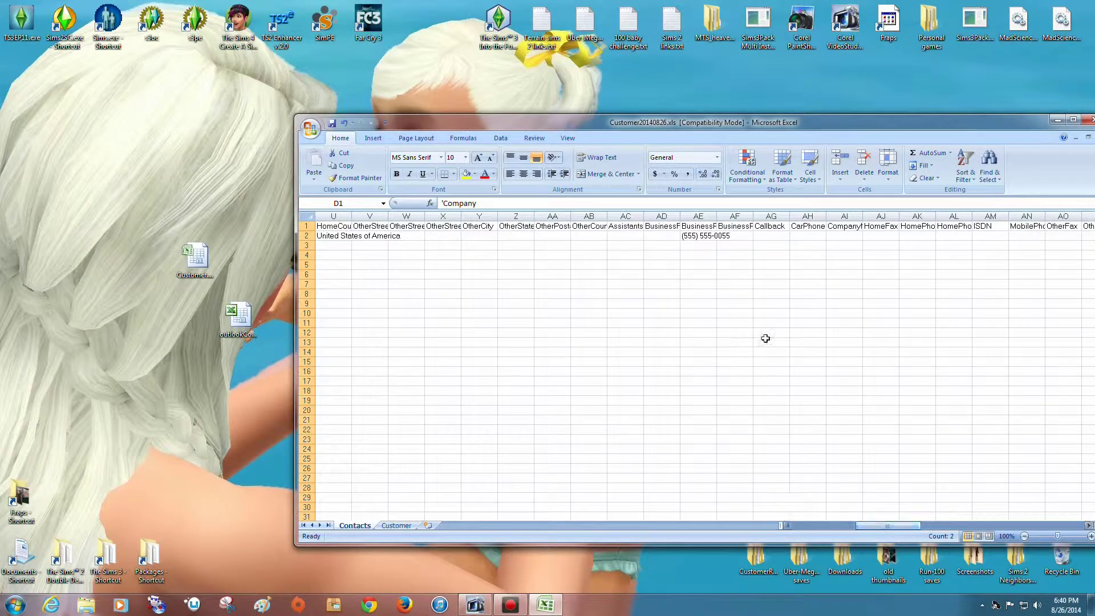
{"action": "left_click", "coordinate": [694, 215]}
{"action": "right_click", "coordinate": [694, 216]}
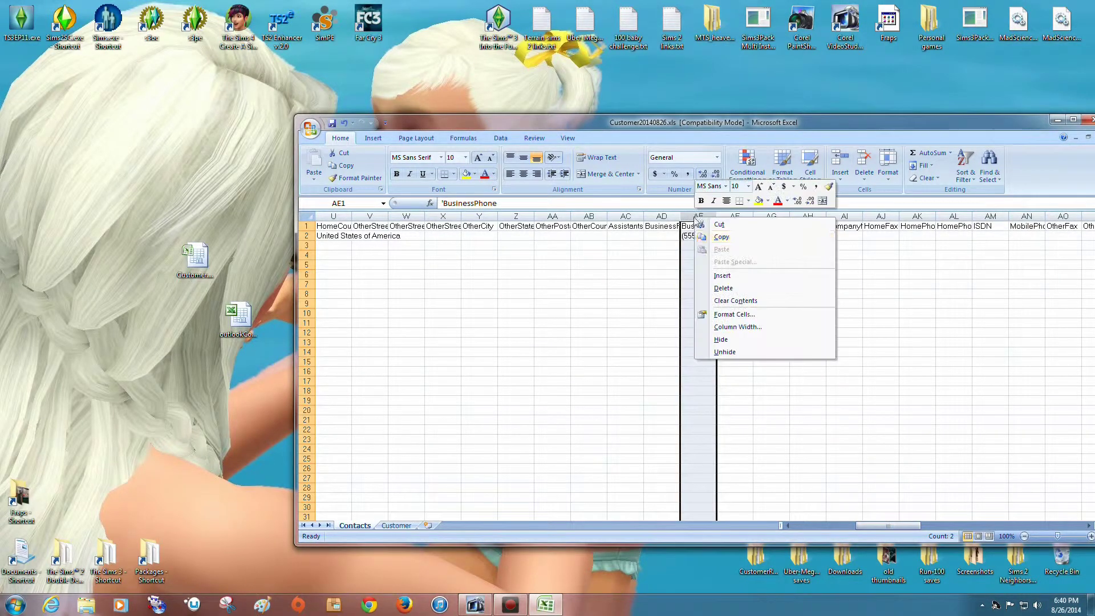
{"action": "left_click", "coordinate": [720, 237]}
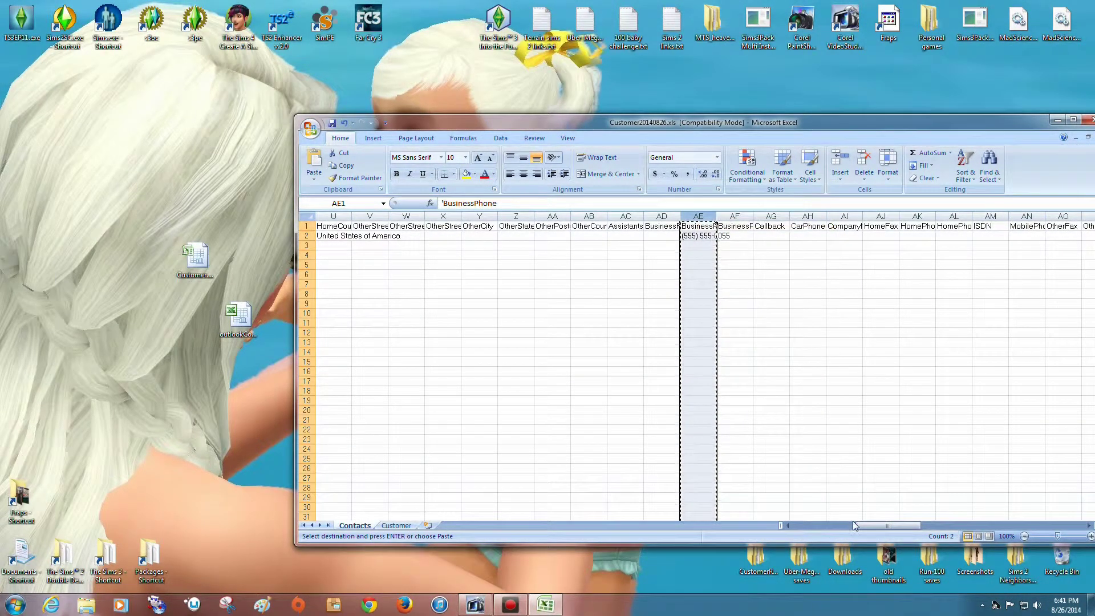
{"action": "left_click_drag", "start_coordinate": [849, 526], "coordinate": [735, 528]}
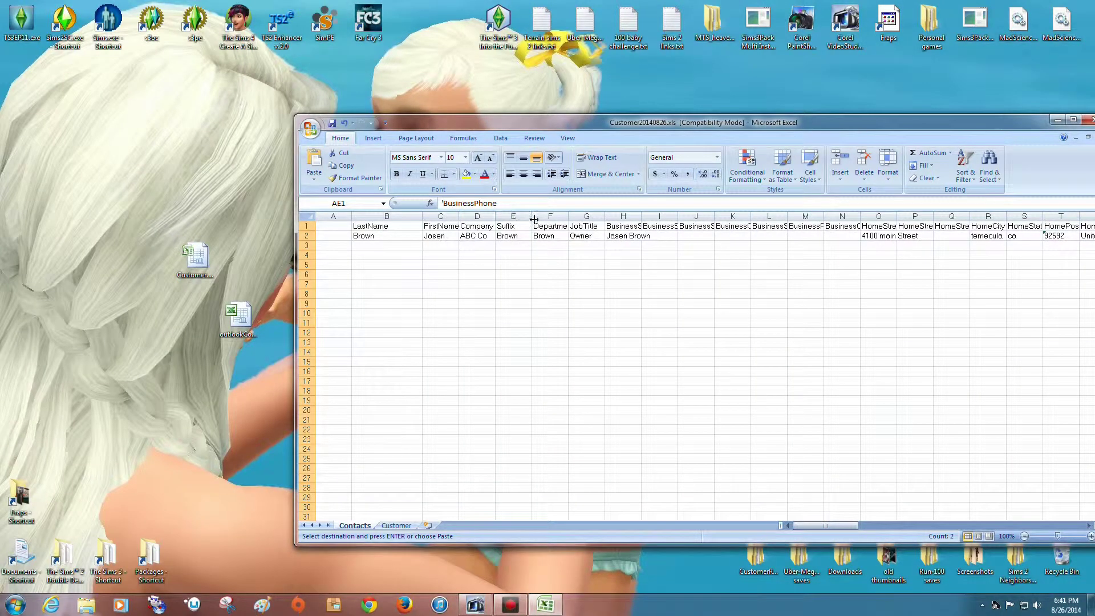
{"action": "left_click", "coordinate": [515, 215]}
{"action": "right_click", "coordinate": [515, 215]}
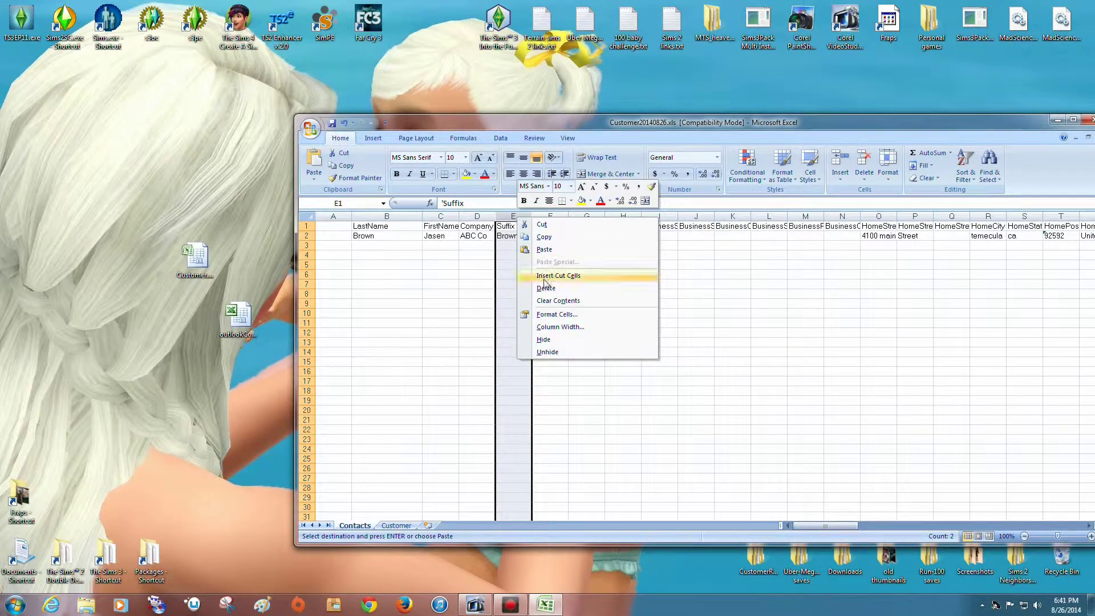
{"action": "left_click", "coordinate": [543, 277]}
Insert a blank column before Suffix, checking the Customer sheet's column order
{"action": "left_click", "coordinate": [549, 215]}
{"action": "right_click", "coordinate": [552, 216]}
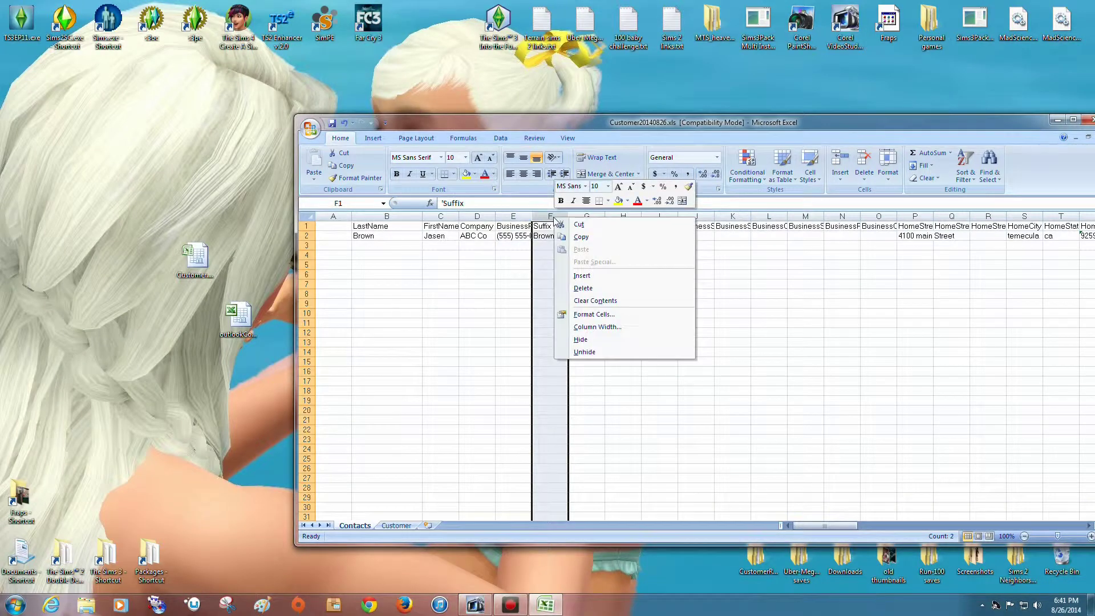
{"action": "left_click", "coordinate": [581, 276]}
{"action": "left_click", "coordinate": [394, 525]}
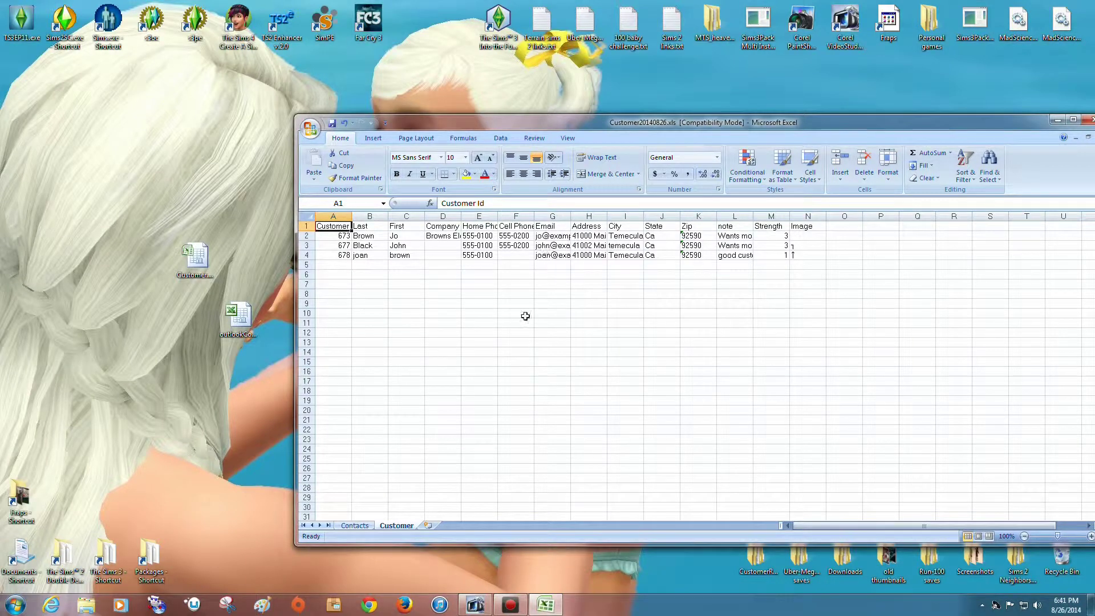
{"action": "left_click", "coordinate": [352, 528]}
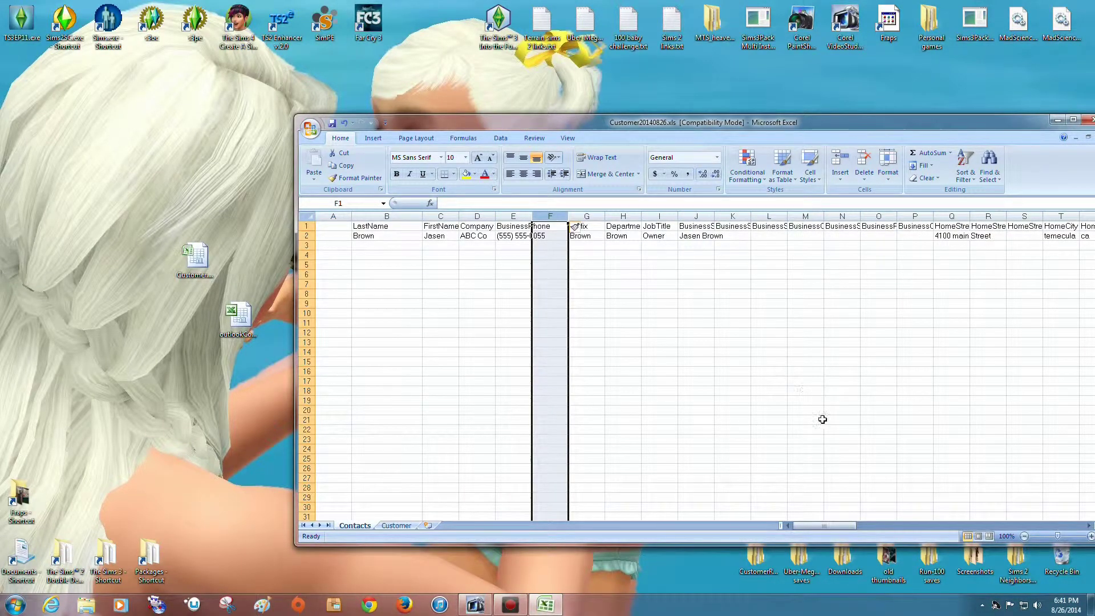
Move the EmailAddress column into column G to match the Customer sheet
{"action": "left_click_drag", "start_coordinate": [831, 525], "coordinate": [963, 525]}
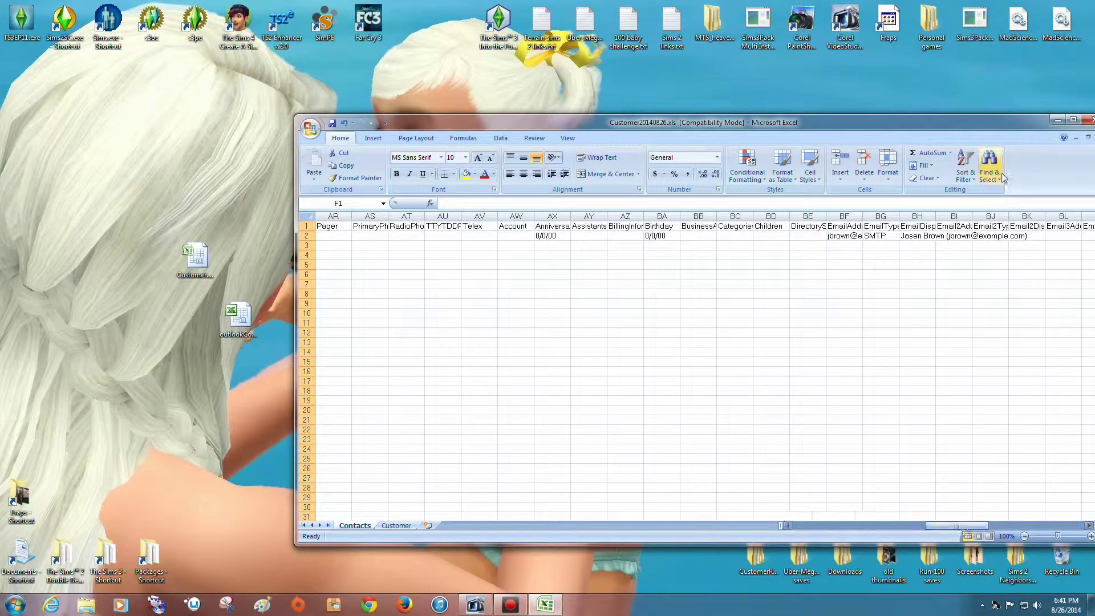
{"action": "left_click", "coordinate": [846, 216]}
{"action": "right_click", "coordinate": [847, 215]}
{"action": "left_click", "coordinate": [872, 221]}
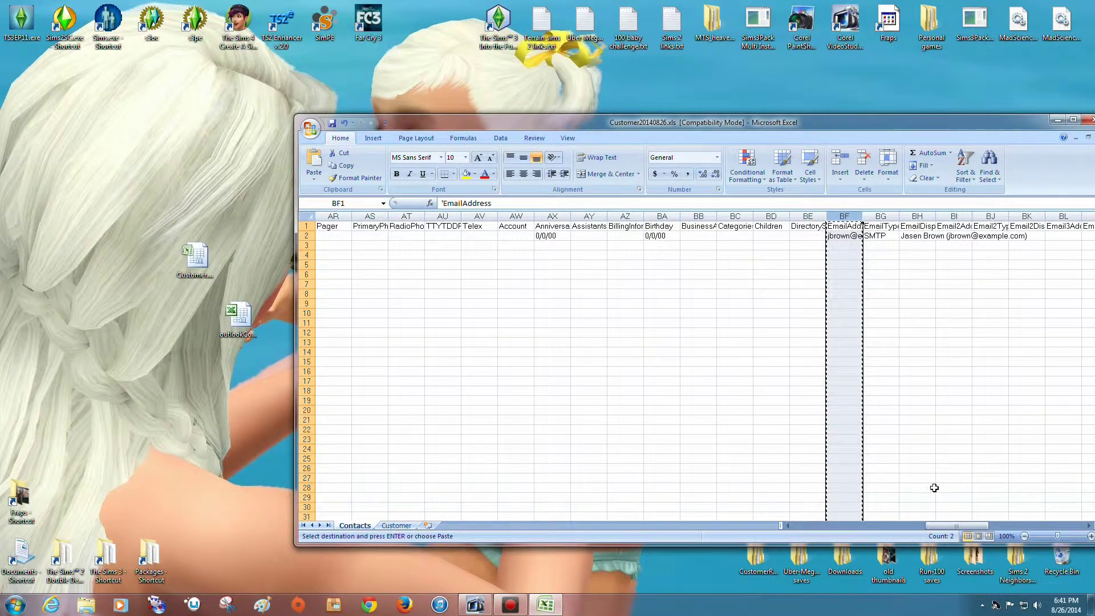
{"action": "left_click_drag", "start_coordinate": [942, 525], "coordinate": [810, 525]}
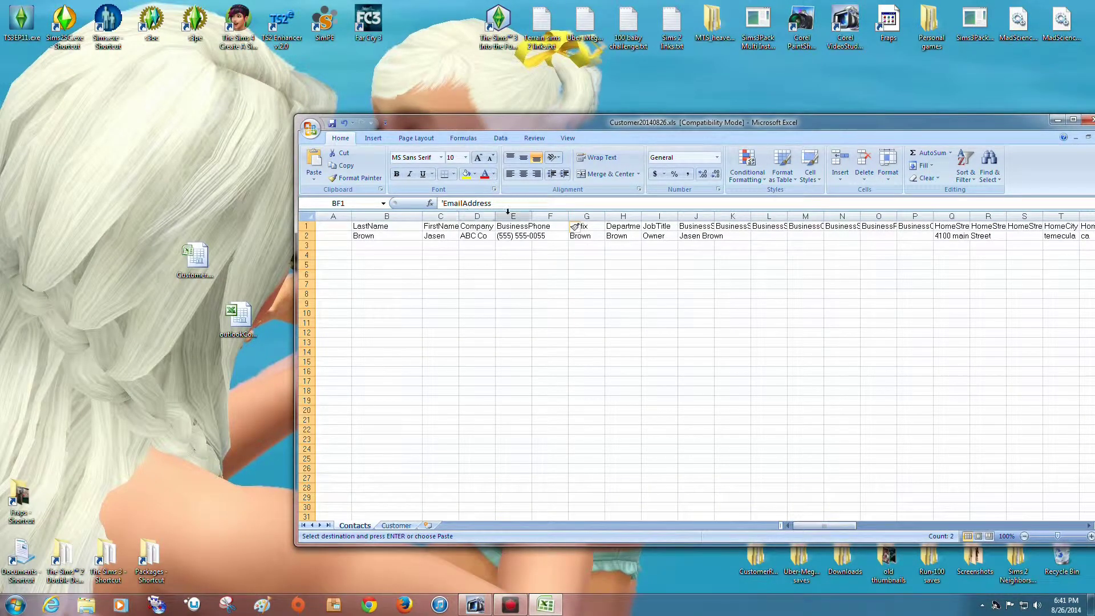
{"action": "left_click", "coordinate": [584, 215]}
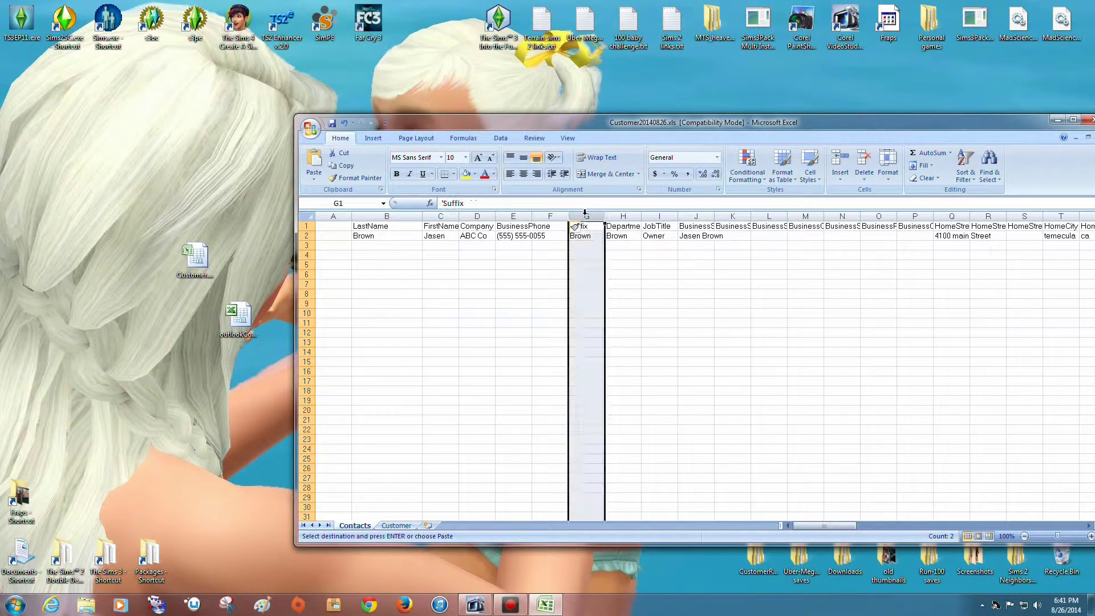
{"action": "right_click", "coordinate": [585, 215]}
{"action": "left_click", "coordinate": [621, 273]}
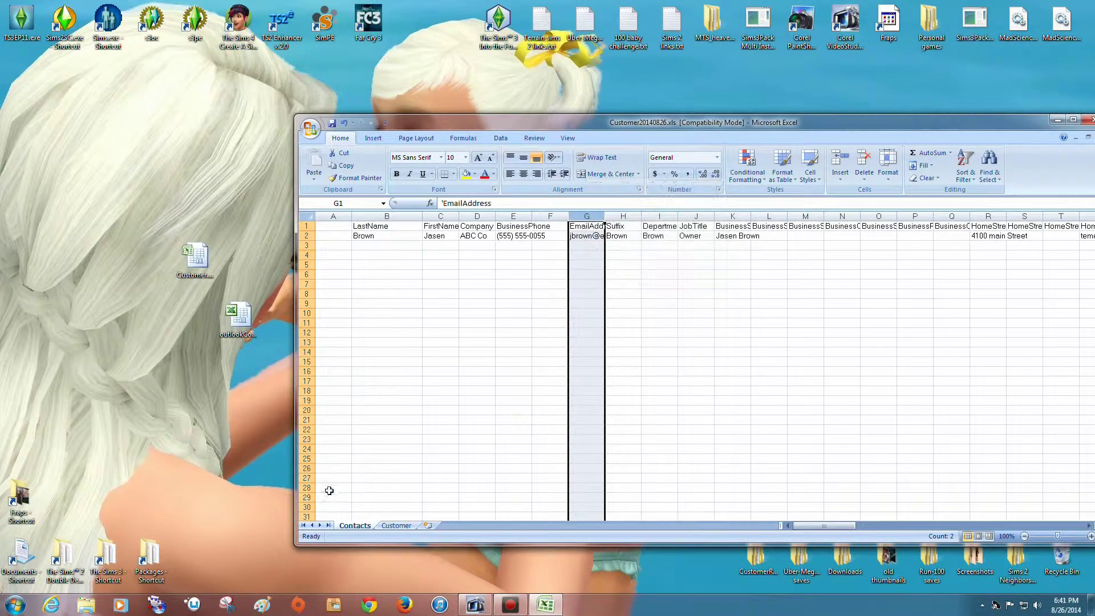
{"action": "left_click", "coordinate": [399, 525]}
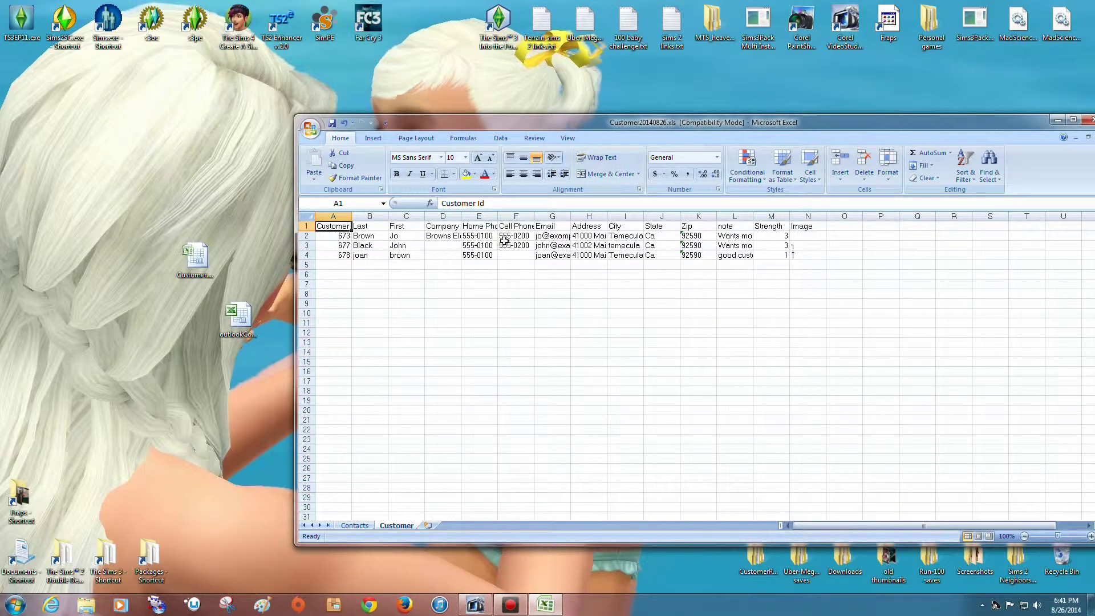
{"action": "left_click", "coordinate": [355, 525]}
Move the HomeStreet column into column H to match the Customer sheet
{"action": "left_click_drag", "start_coordinate": [823, 526], "coordinate": [840, 525]}
{"action": "left_click", "coordinate": [727, 212]}
{"action": "right_click", "coordinate": [730, 215]}
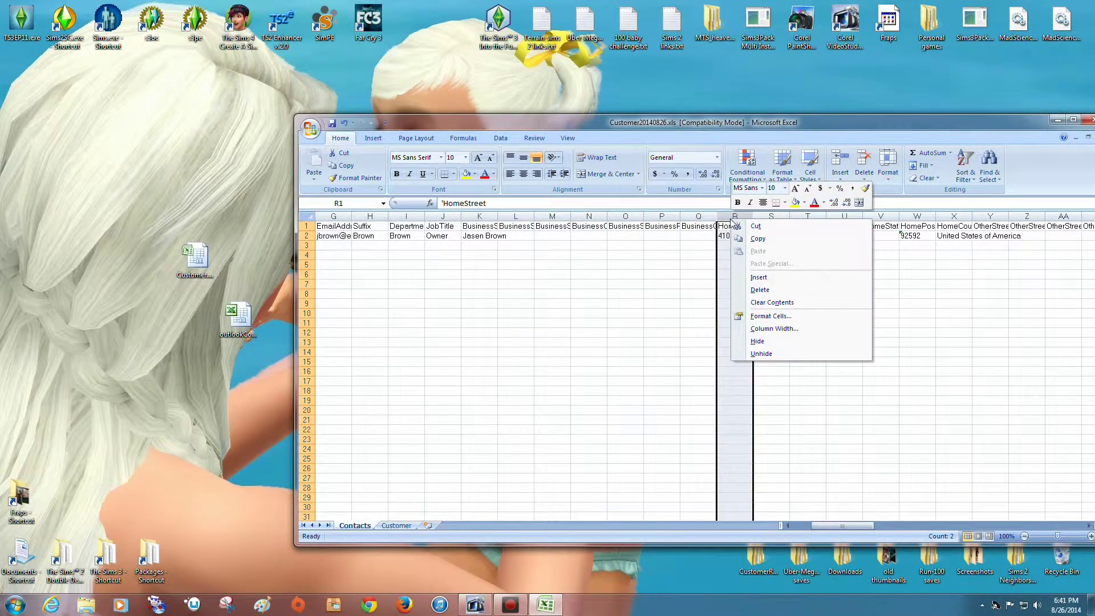
{"action": "left_click", "coordinate": [742, 225]}
{"action": "left_click_drag", "start_coordinate": [844, 526], "coordinate": [824, 525]}
{"action": "left_click", "coordinate": [609, 216]}
{"action": "right_click", "coordinate": [611, 217]}
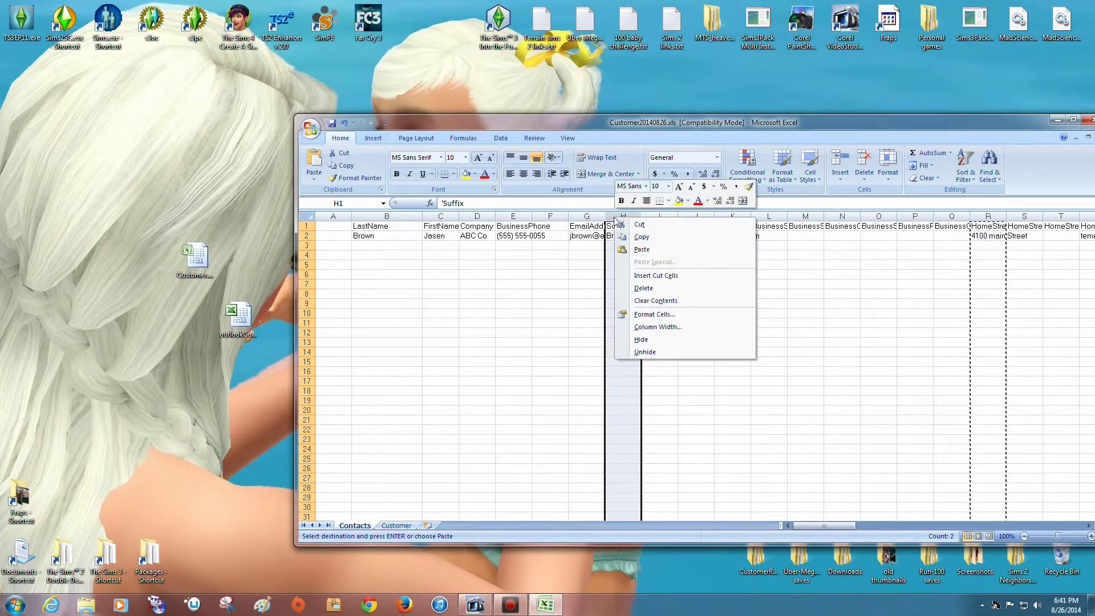
{"action": "left_click", "coordinate": [638, 276]}
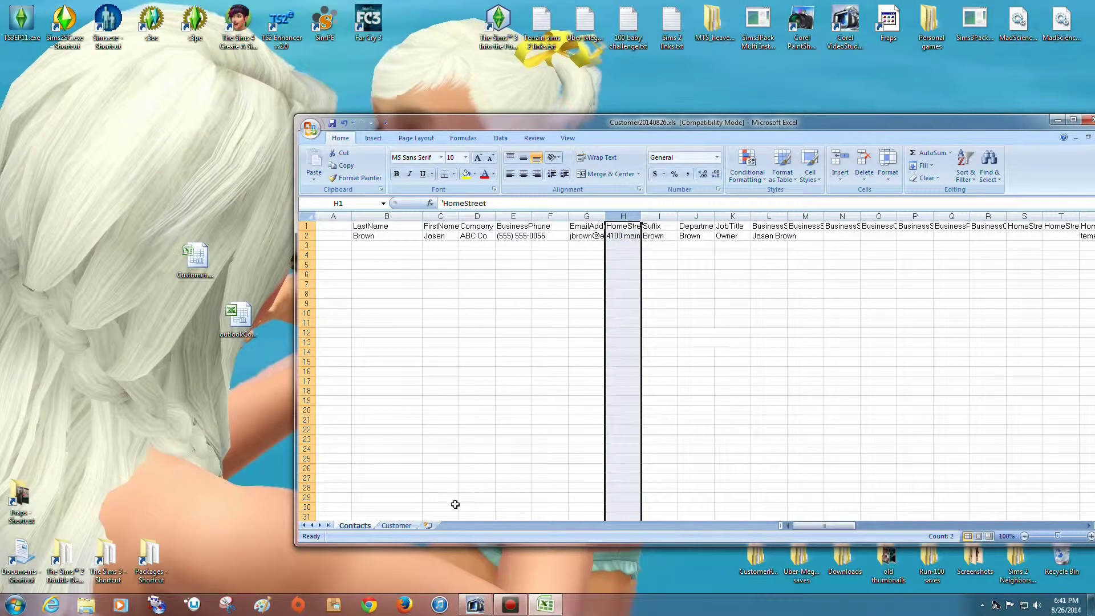
{"action": "left_click", "coordinate": [396, 525]}
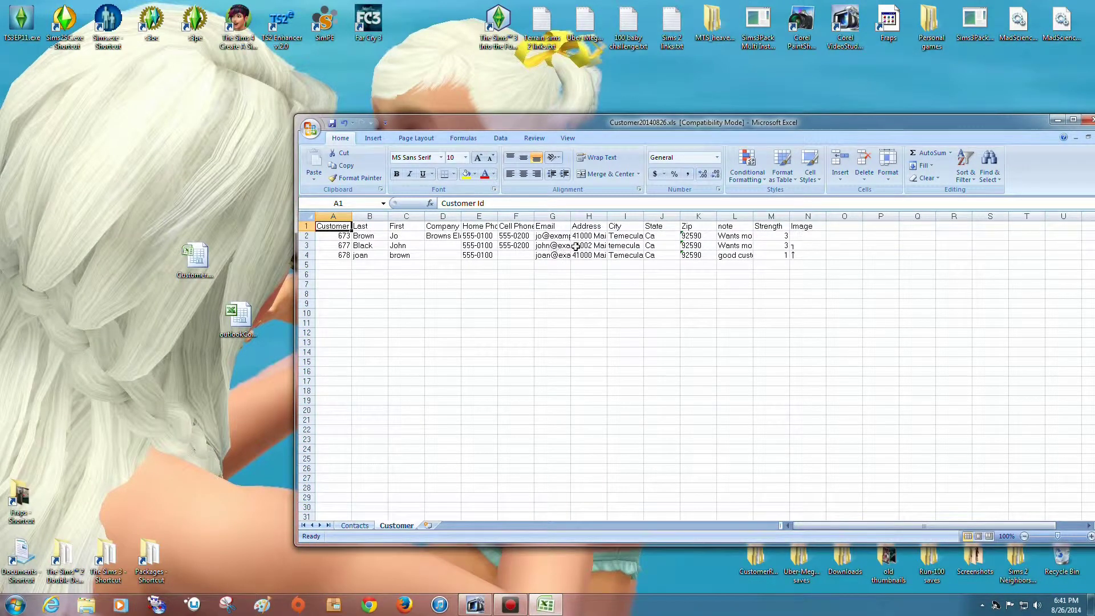
{"action": "left_click", "coordinate": [355, 525]}
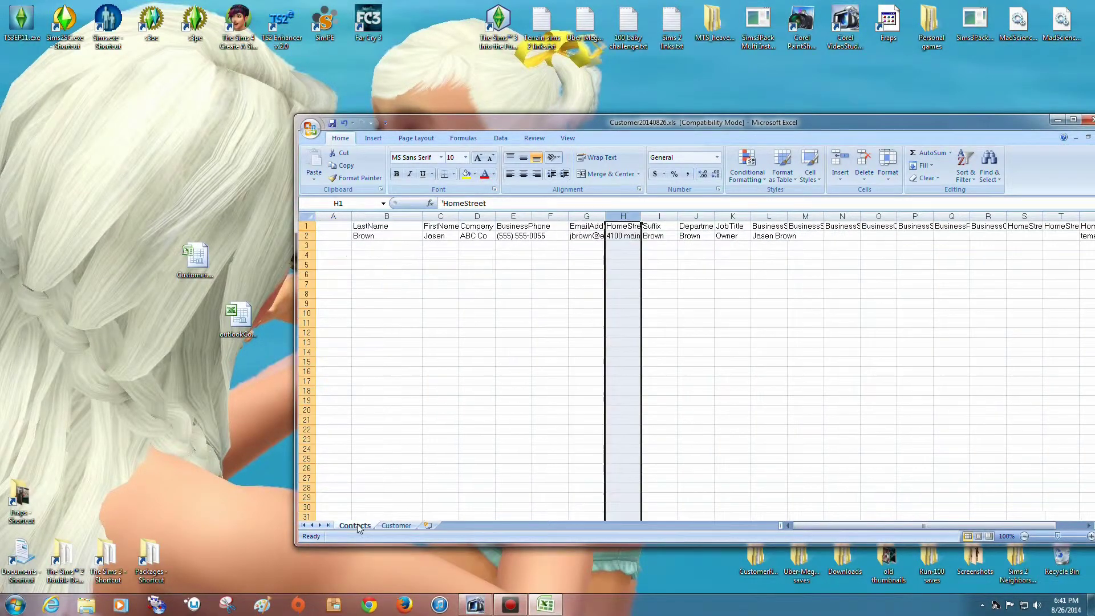
Cut the HomeCity, HomeState and HomePostal columns and insert them before Suffix
{"action": "left_click_drag", "start_coordinate": [832, 528], "coordinate": [873, 525]}
{"action": "left_click_drag", "start_coordinate": [515, 216], "coordinate": [587, 216]}
{"action": "right_click", "coordinate": [586, 219]}
{"action": "left_click", "coordinate": [597, 226]}
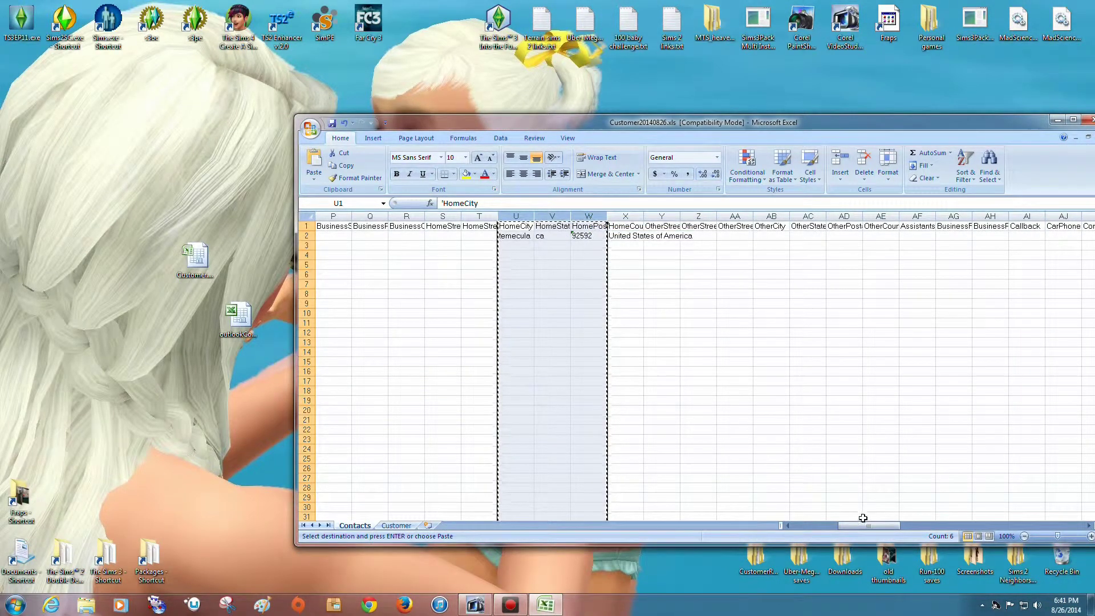
{"action": "left_click_drag", "start_coordinate": [866, 526], "coordinate": [787, 525]}
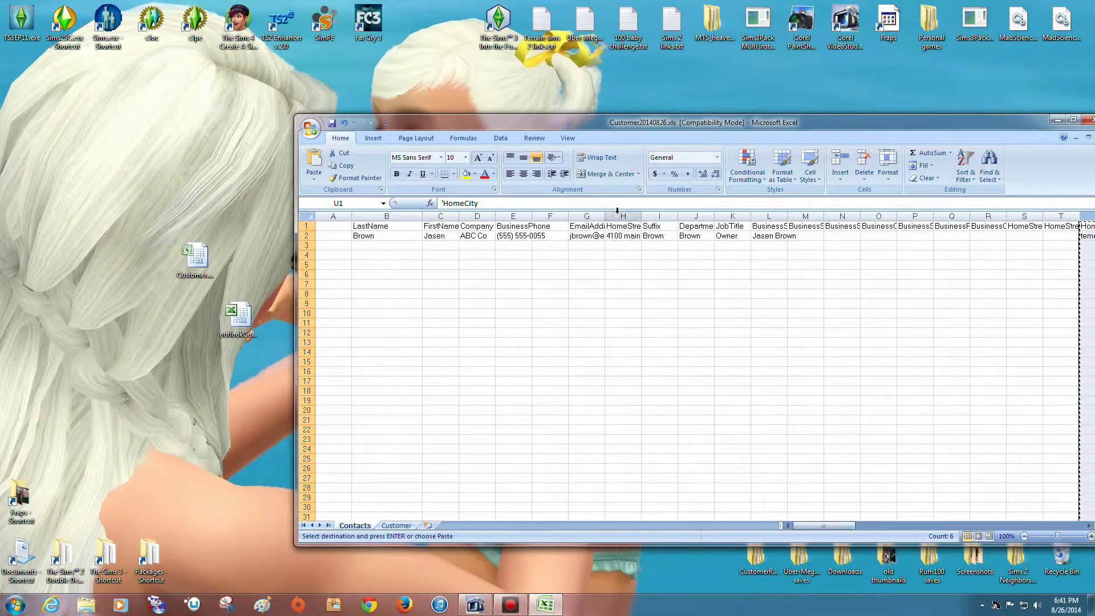
{"action": "right_click", "coordinate": [655, 217]}
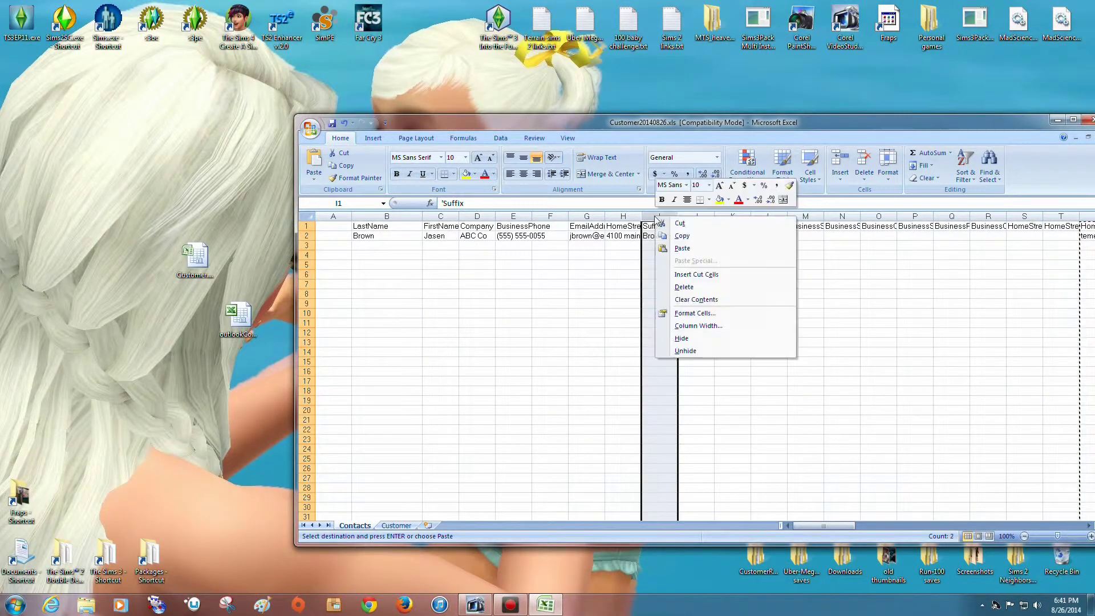
{"action": "left_click", "coordinate": [671, 278]}
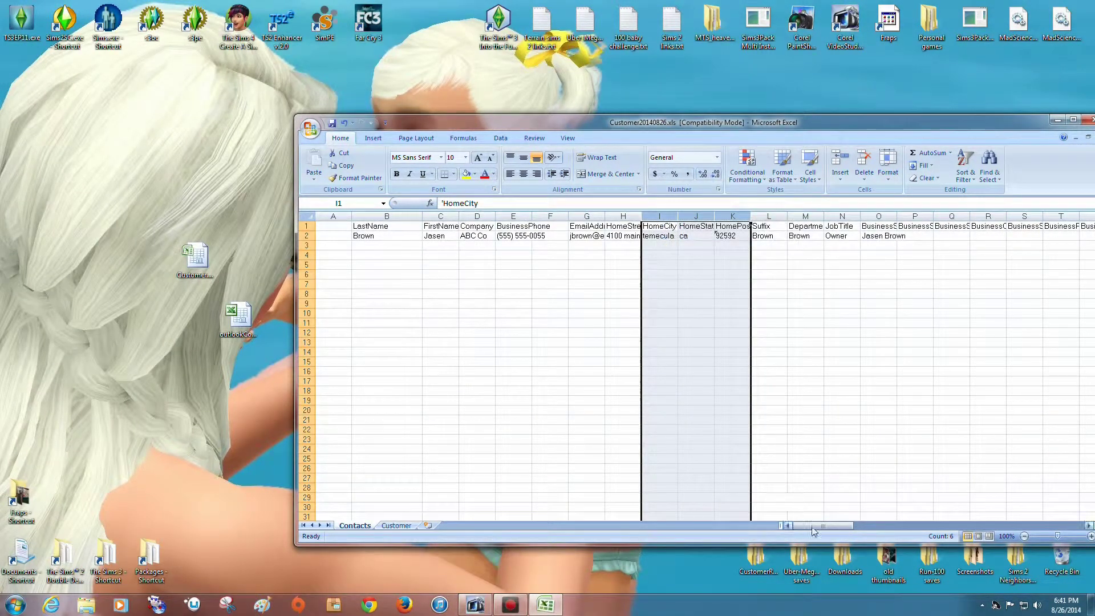
Move the Notes column to sit right after HomePostal, before Suffix
{"action": "left_click_drag", "start_coordinate": [801, 525], "coordinate": [1008, 500]}
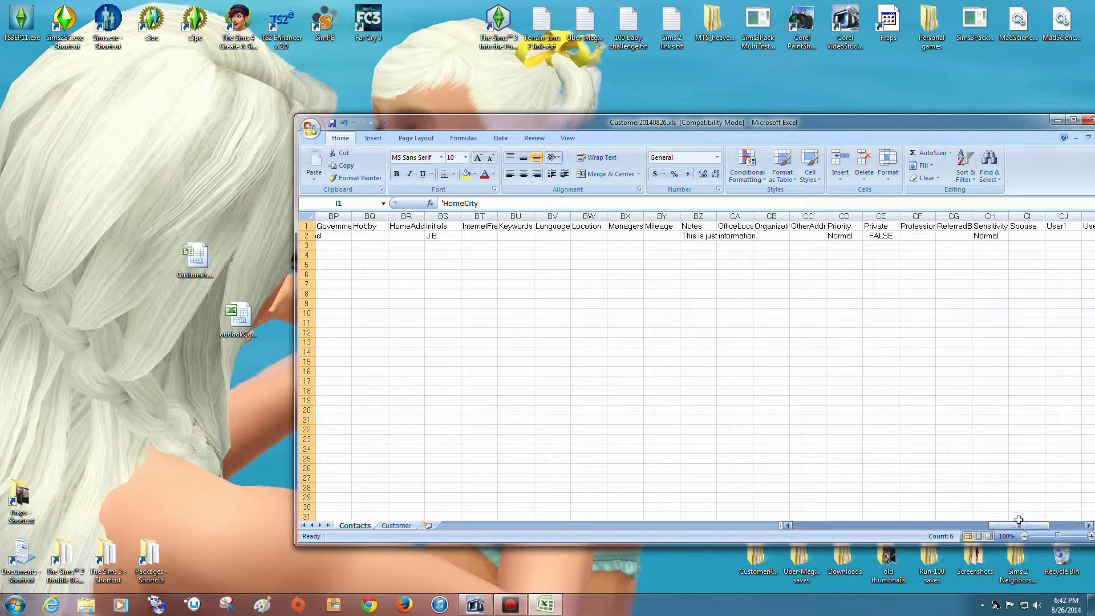
{"action": "left_click_drag", "start_coordinate": [1018, 520], "coordinate": [1039, 521]}
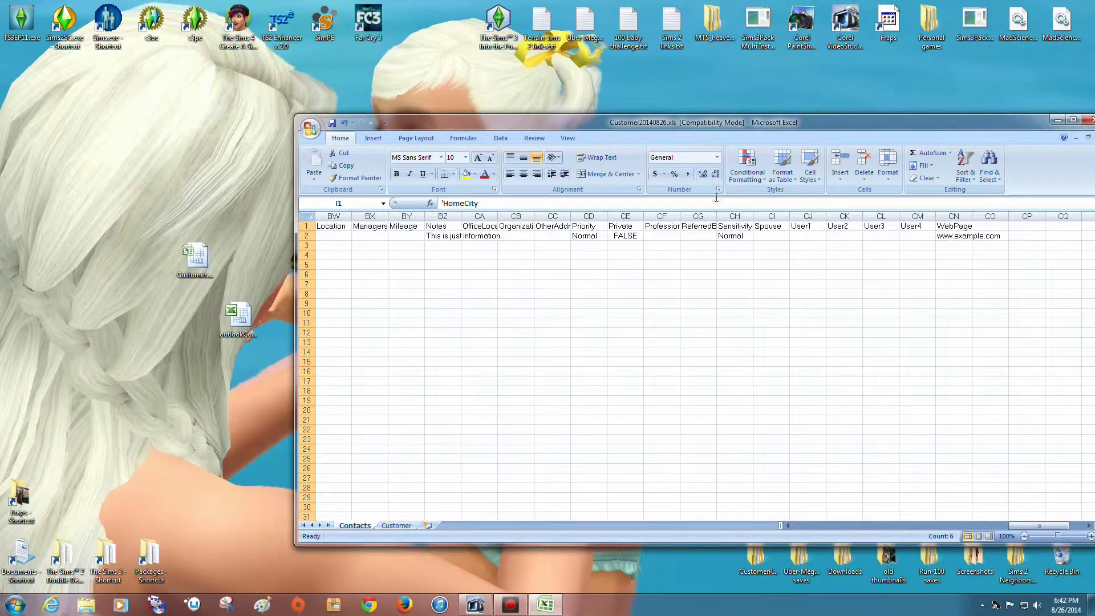
{"action": "mouse_move", "coordinate": [1032, 526]}
{"action": "left_mouse_down"}
{"action": "mouse_move", "coordinate": [989, 532]}
{"action": "mouse_move", "coordinate": [1026, 530]}
{"action": "mouse_move", "coordinate": [1012, 530]}
{"action": "left_mouse_up"}
{"action": "left_click", "coordinate": [699, 217]}
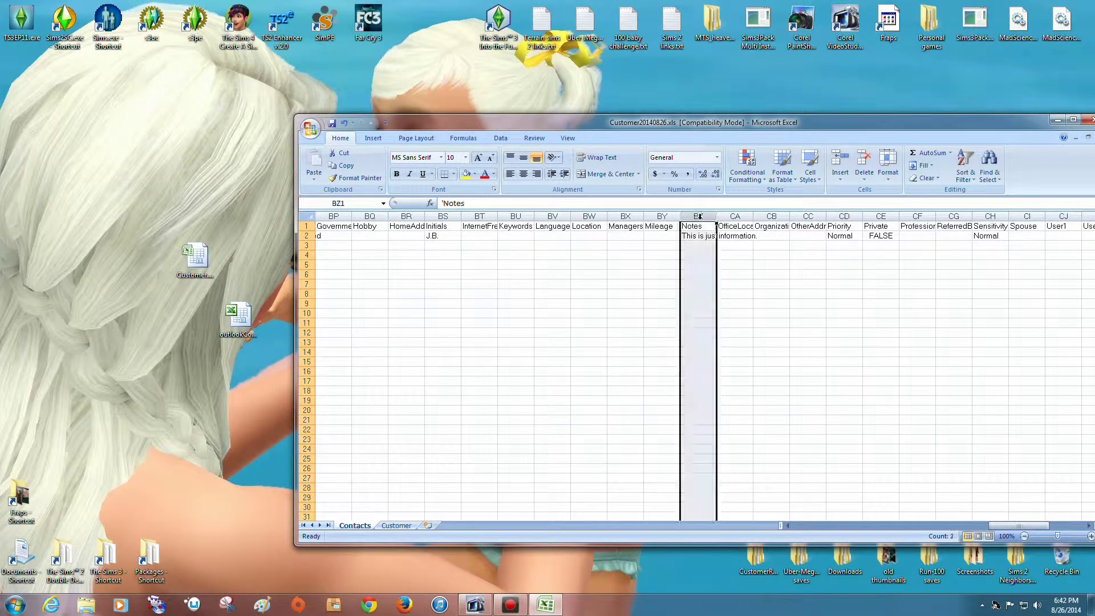
{"action": "right_click", "coordinate": [700, 218]}
{"action": "left_click", "coordinate": [718, 228]}
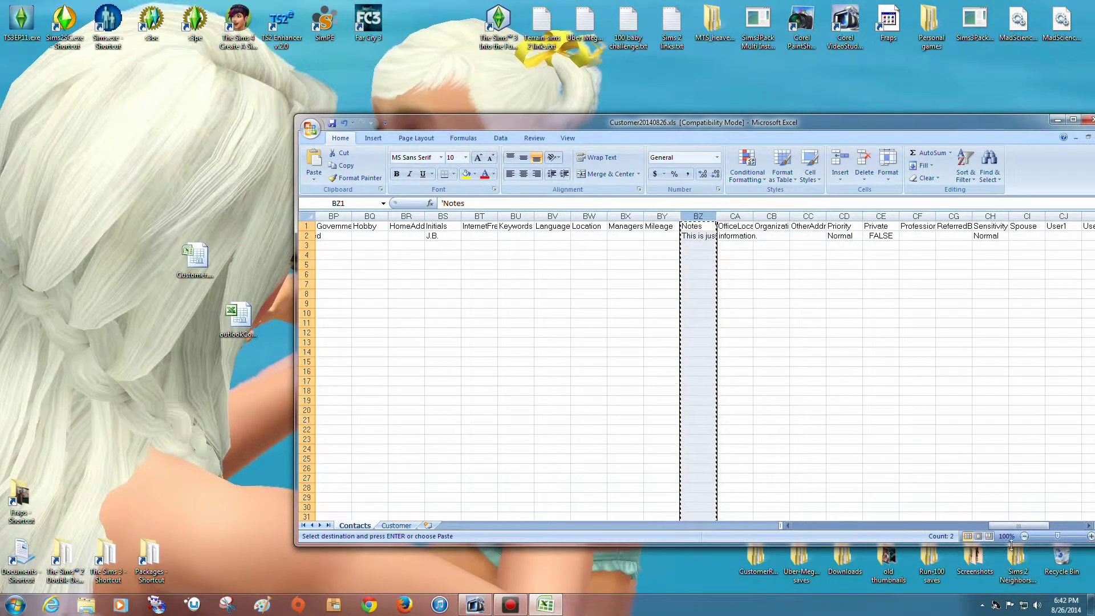
{"action": "left_click_drag", "start_coordinate": [1015, 526], "coordinate": [784, 527]}
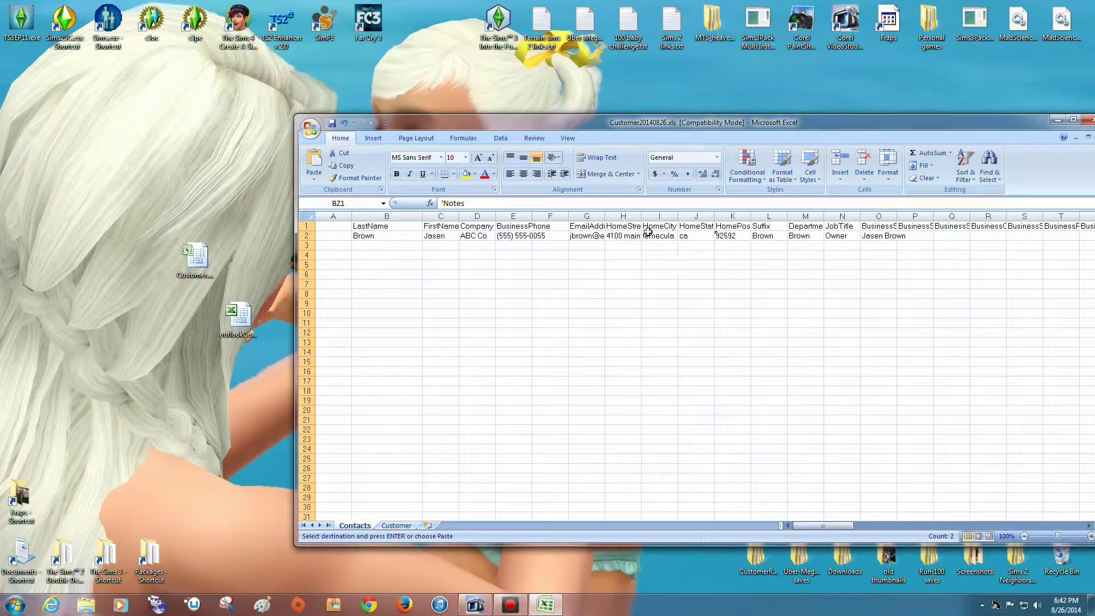
{"action": "left_click", "coordinate": [768, 216]}
{"action": "right_click", "coordinate": [769, 217]}
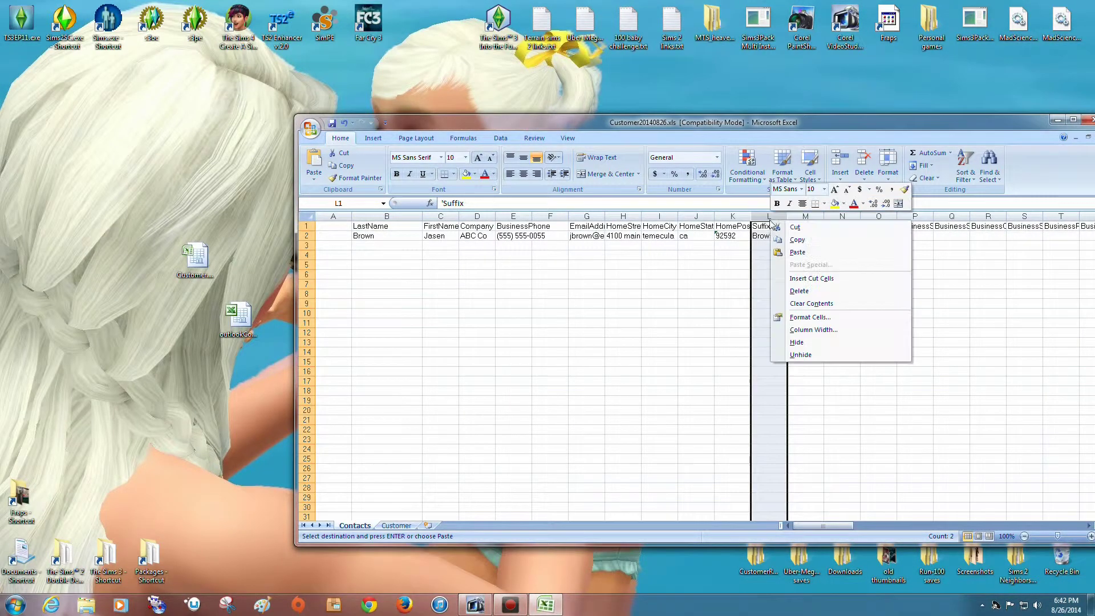
{"action": "left_click", "coordinate": [780, 283]}
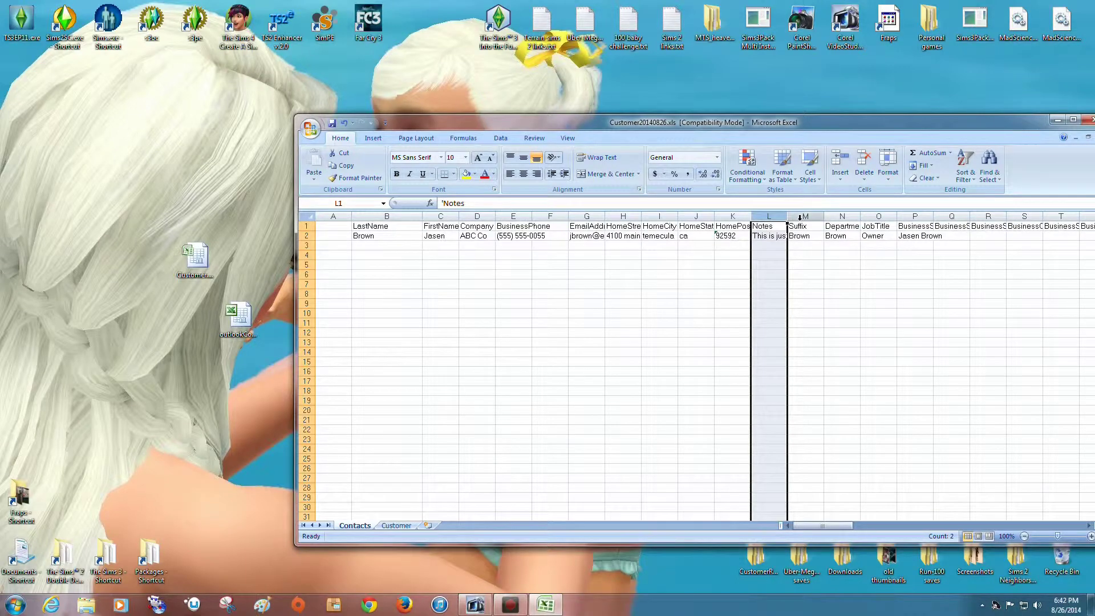
Delete every column from Suffix to the end of the sheet
{"action": "left_click_drag", "start_coordinate": [805, 217], "coordinate": [897, 237]}
{"action": "right_click", "coordinate": [832, 218]}
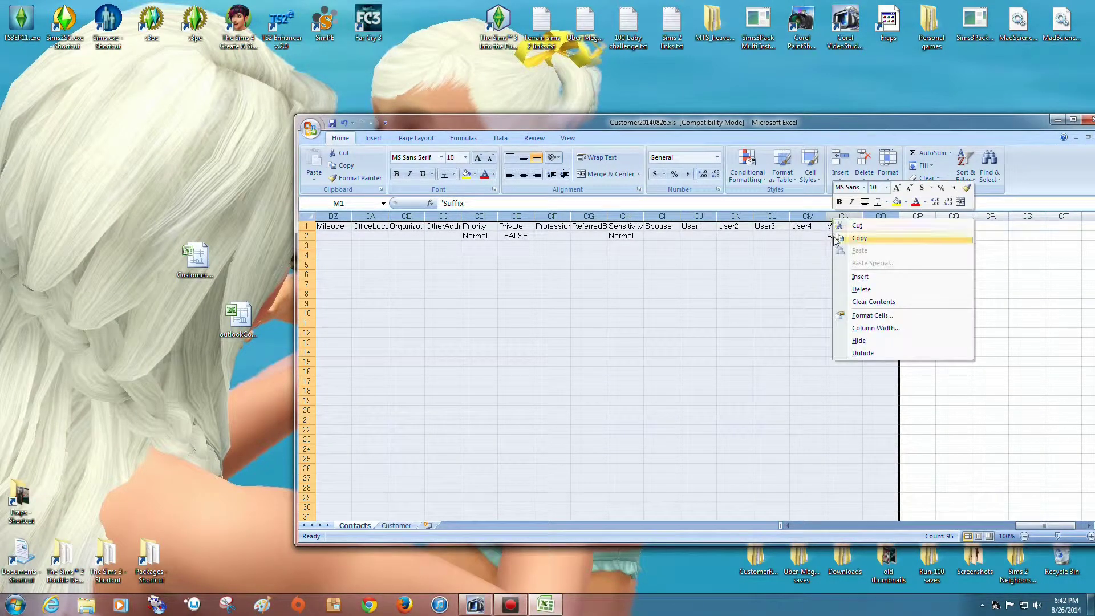
{"action": "left_click", "coordinate": [861, 289]}
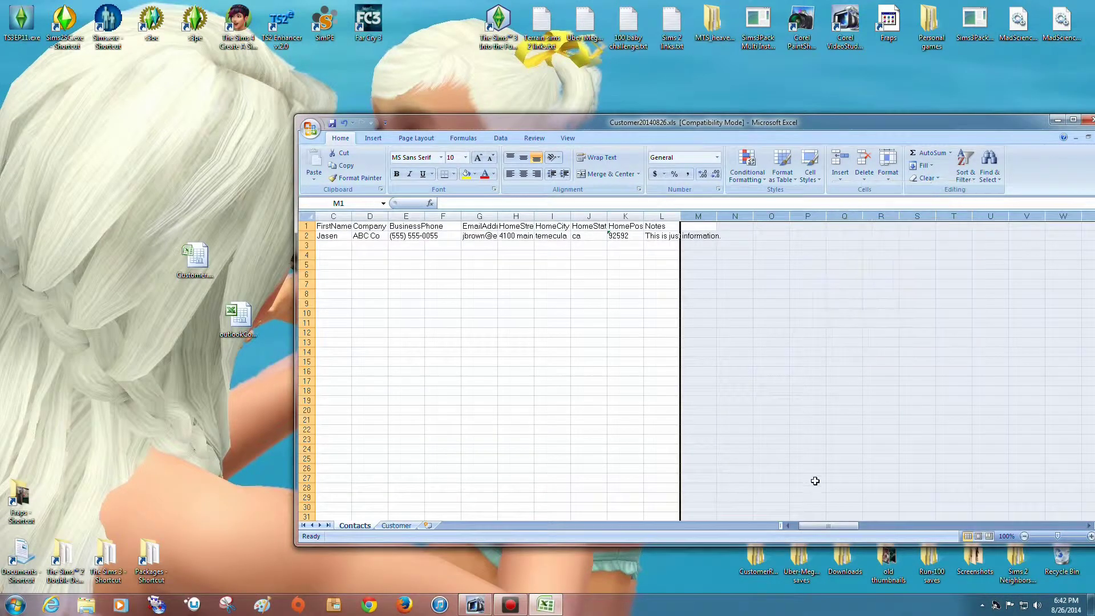
{"action": "left_click_drag", "start_coordinate": [816, 525], "coordinate": [810, 526]}
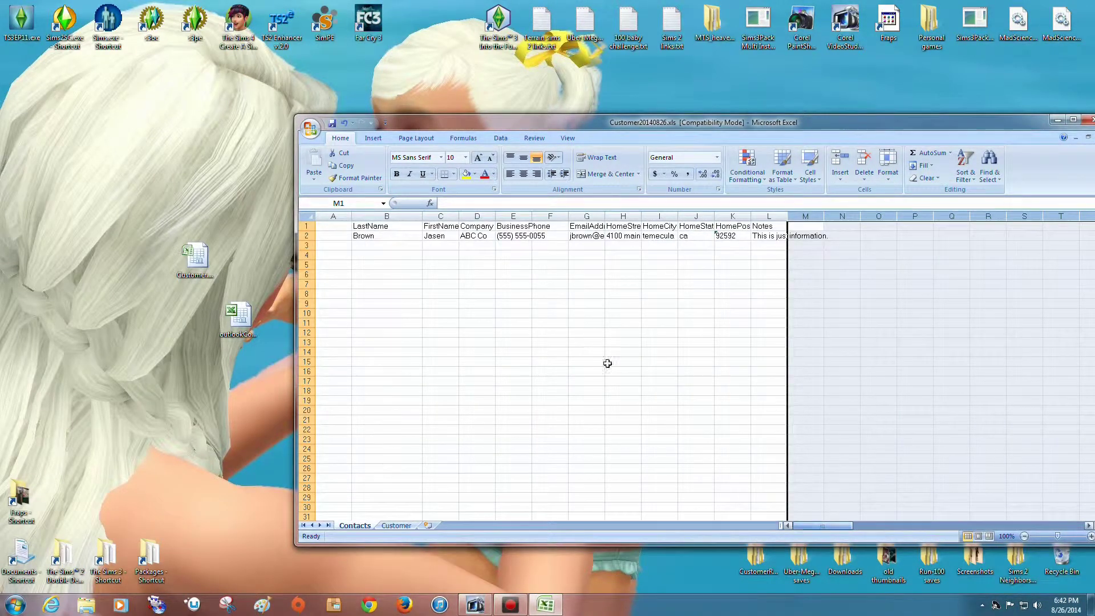
Copy the contact record in row 2 and paste it into row 5 of the Customer sheet
{"action": "left_click", "coordinate": [308, 235]}
{"action": "right_click", "coordinate": [308, 236]}
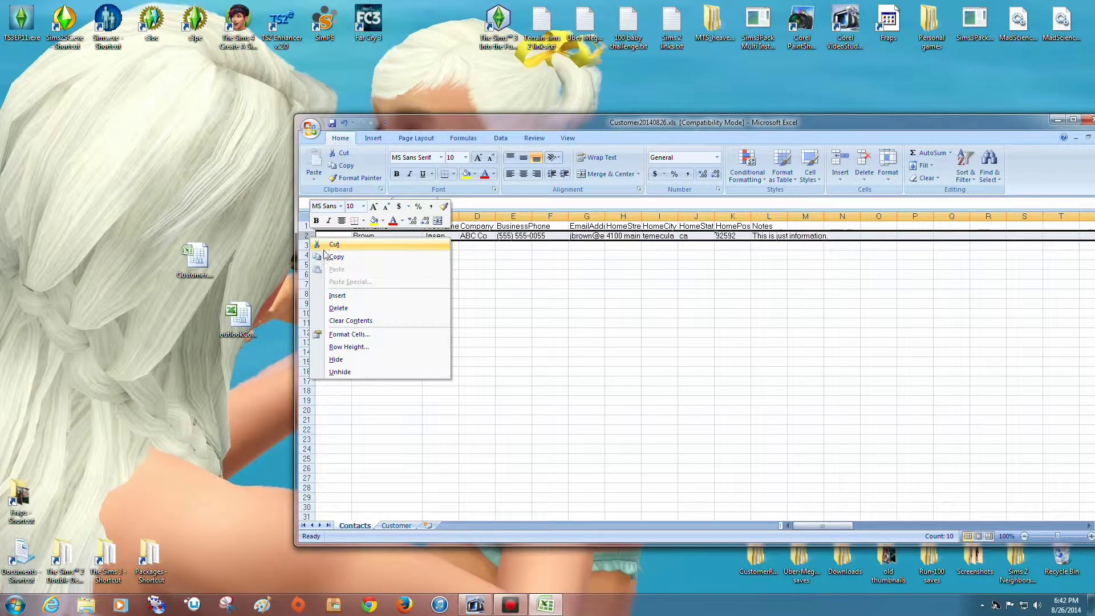
{"action": "left_click", "coordinate": [328, 244]}
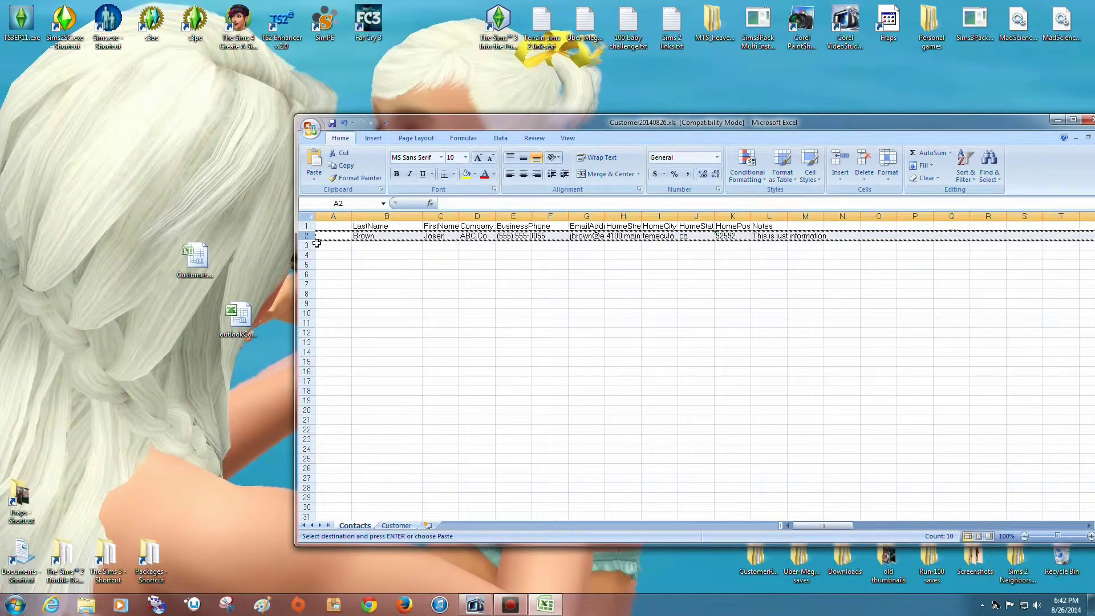
{"action": "mouse_move", "coordinate": [307, 245]}
{"action": "left_mouse_down"}
{"action": "mouse_move", "coordinate": [320, 367]}
{"action": "mouse_move", "coordinate": [329, 341]}
{"action": "left_mouse_up"}
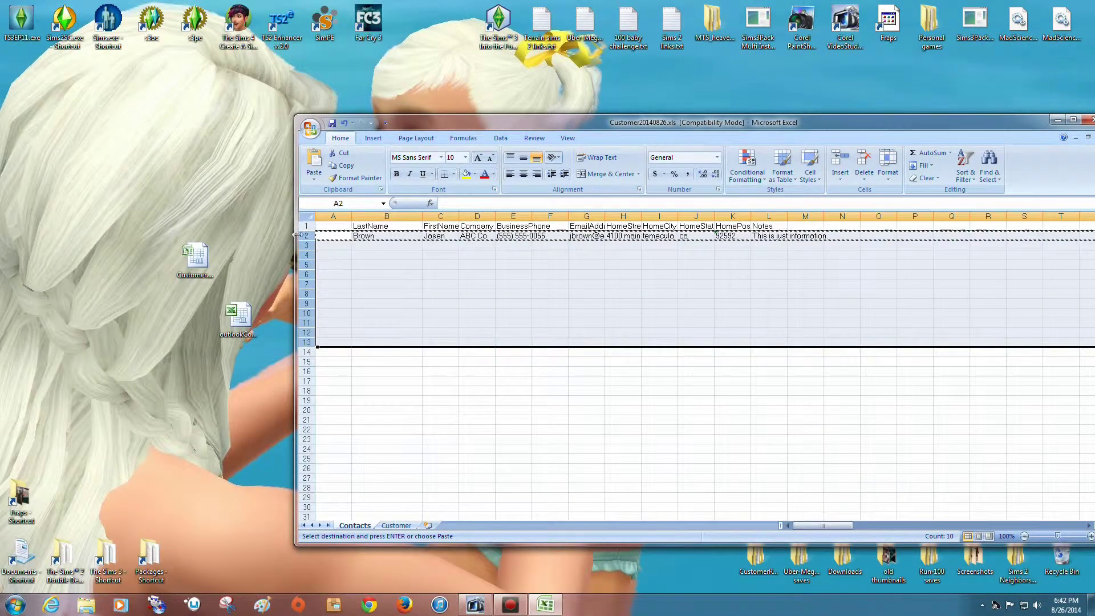
{"action": "right_click", "coordinate": [314, 240]}
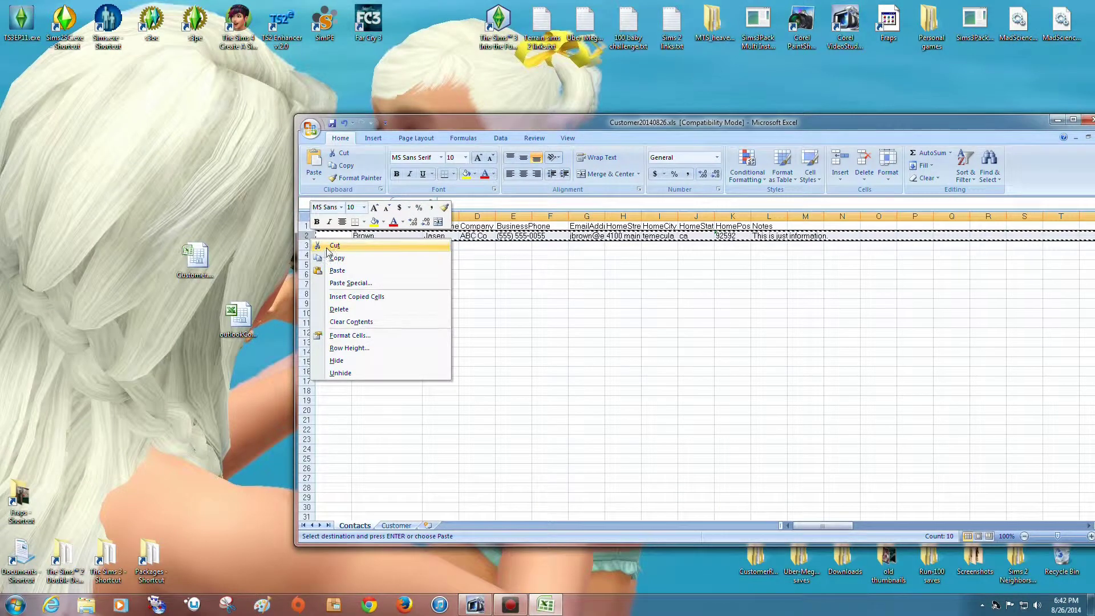
{"action": "left_click", "coordinate": [336, 258]}
{"action": "left_click", "coordinate": [397, 525]}
{"action": "right_click", "coordinate": [306, 265]}
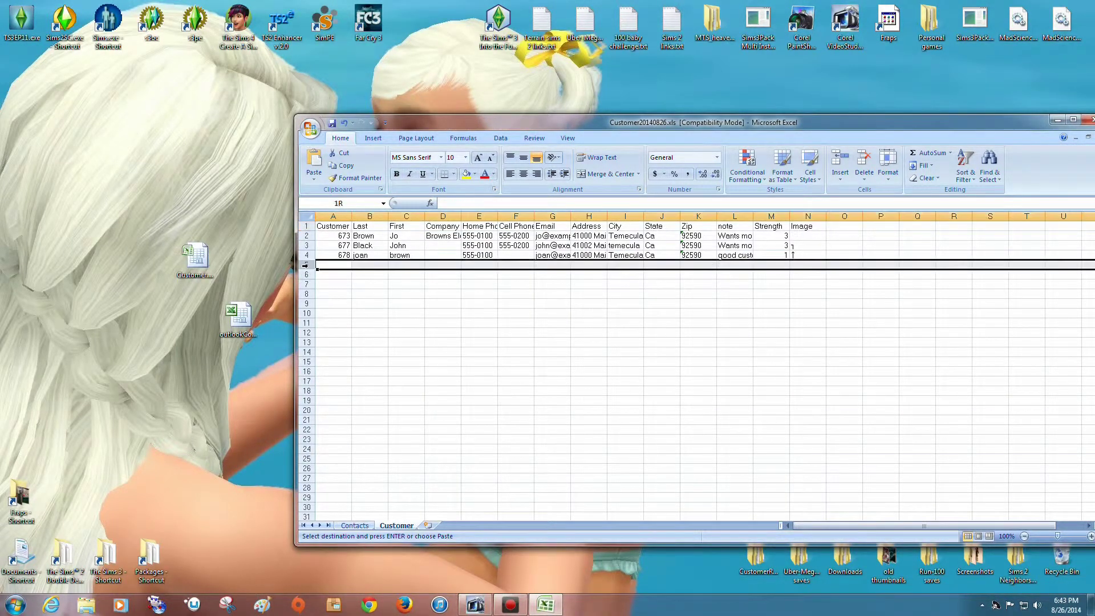
{"action": "left_click", "coordinate": [323, 297]}
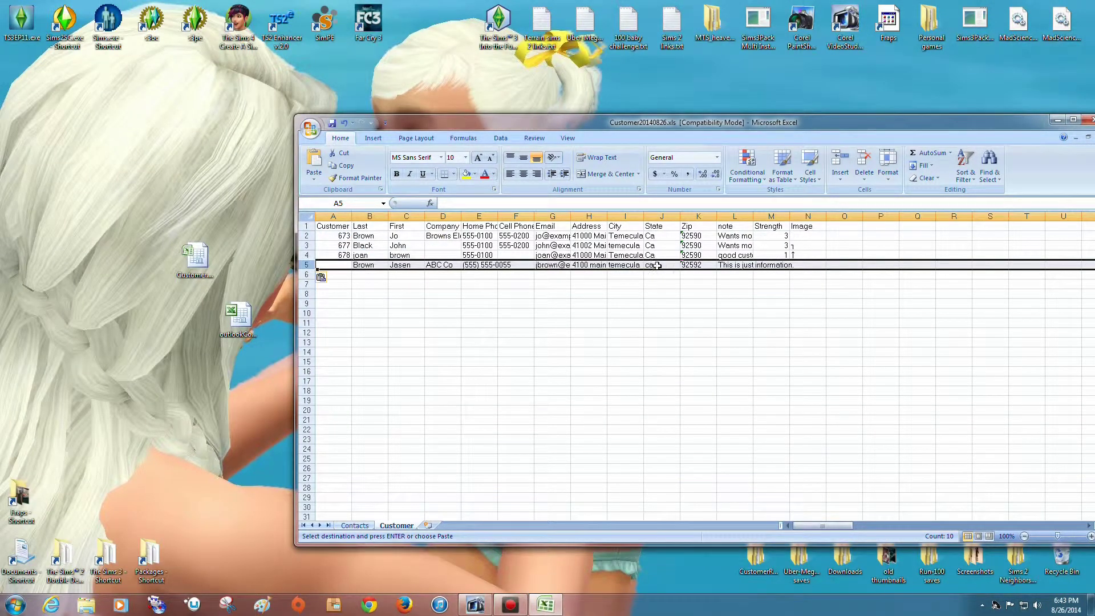
Apply Use Destination Theme so the pasted row matches the sheet's formatting
{"action": "left_click", "coordinate": [338, 293]}
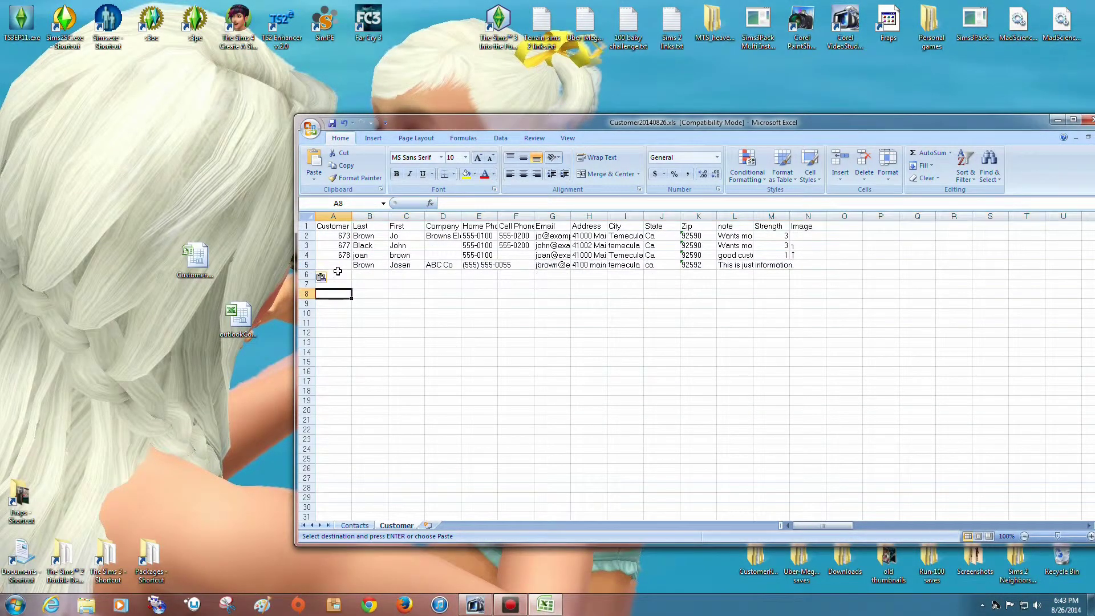
{"action": "left_click", "coordinate": [331, 279]}
{"action": "left_click", "coordinate": [326, 306]}
{"action": "left_click", "coordinate": [331, 265]}
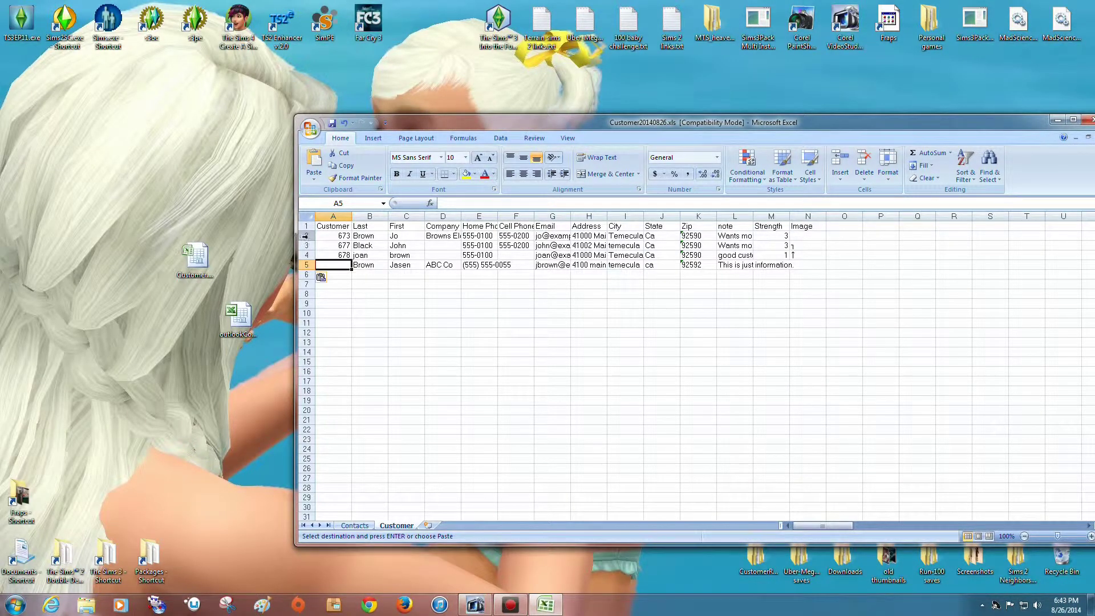
Delete the three old customer rows 2 to 4
{"action": "left_click_drag", "start_coordinate": [304, 235], "coordinate": [306, 257]}
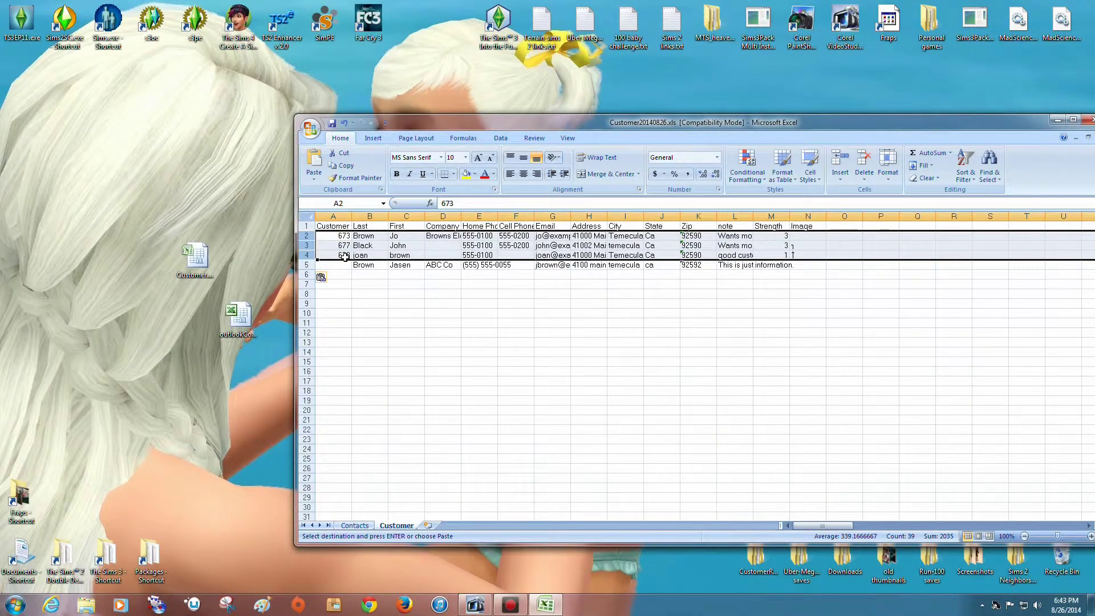
{"action": "right_click", "coordinate": [306, 235]}
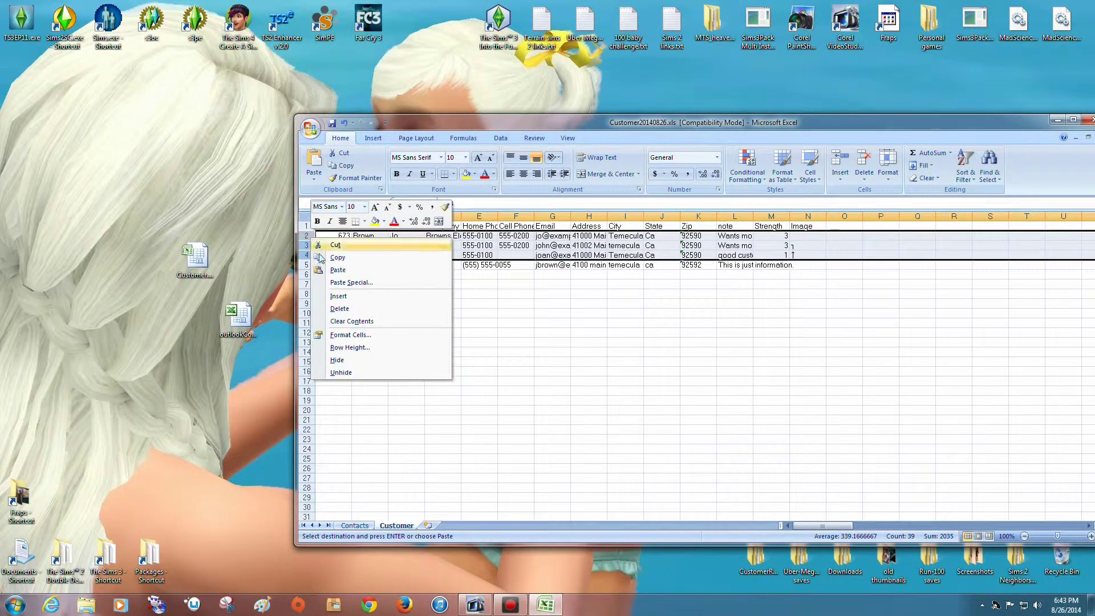
{"action": "left_click", "coordinate": [339, 309]}
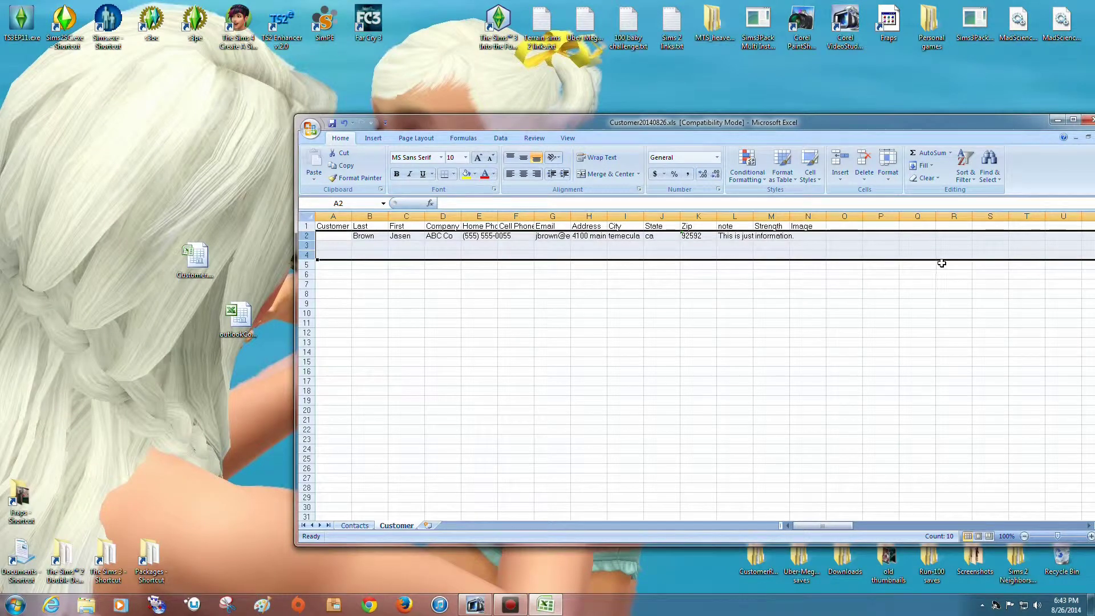
{"action": "left_click", "coordinate": [807, 245]}
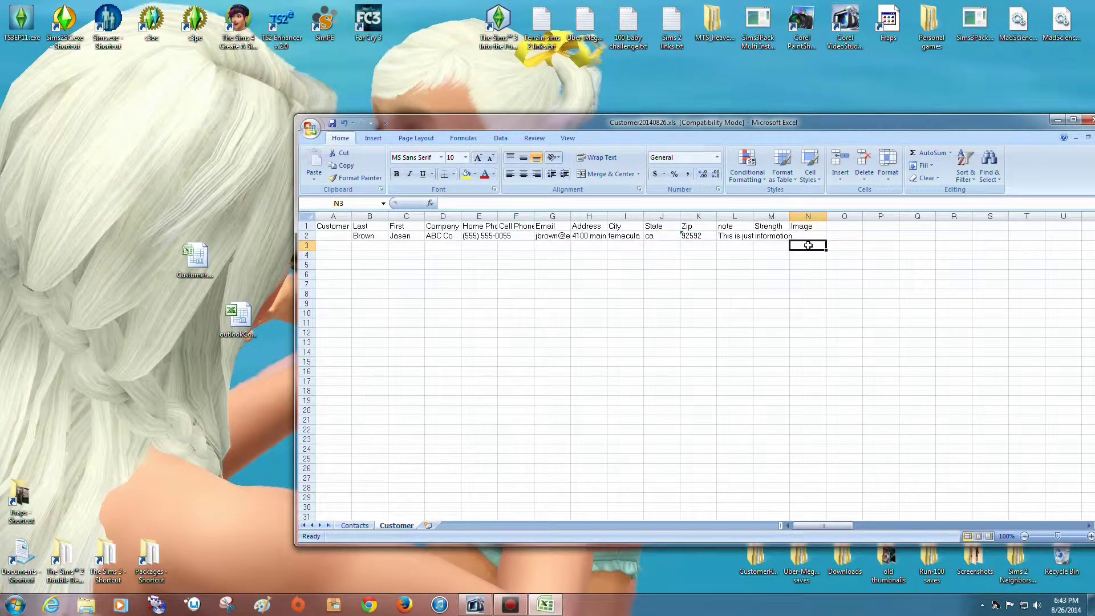
Delete the Customer ID column so Last starts in column A
{"action": "left_click", "coordinate": [325, 236]}
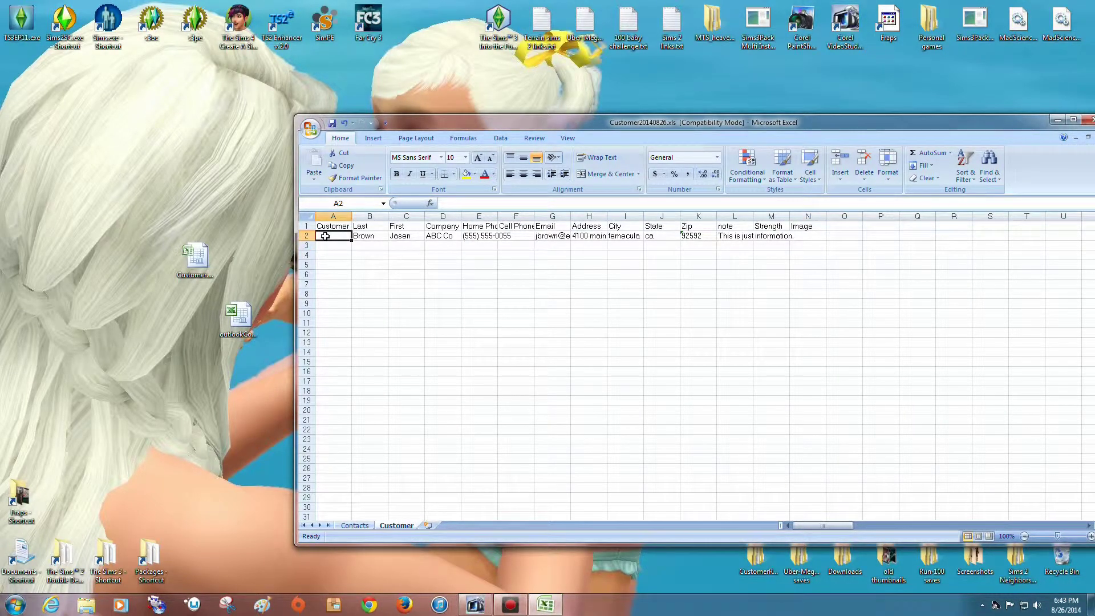
{"action": "left_click", "coordinate": [333, 216]}
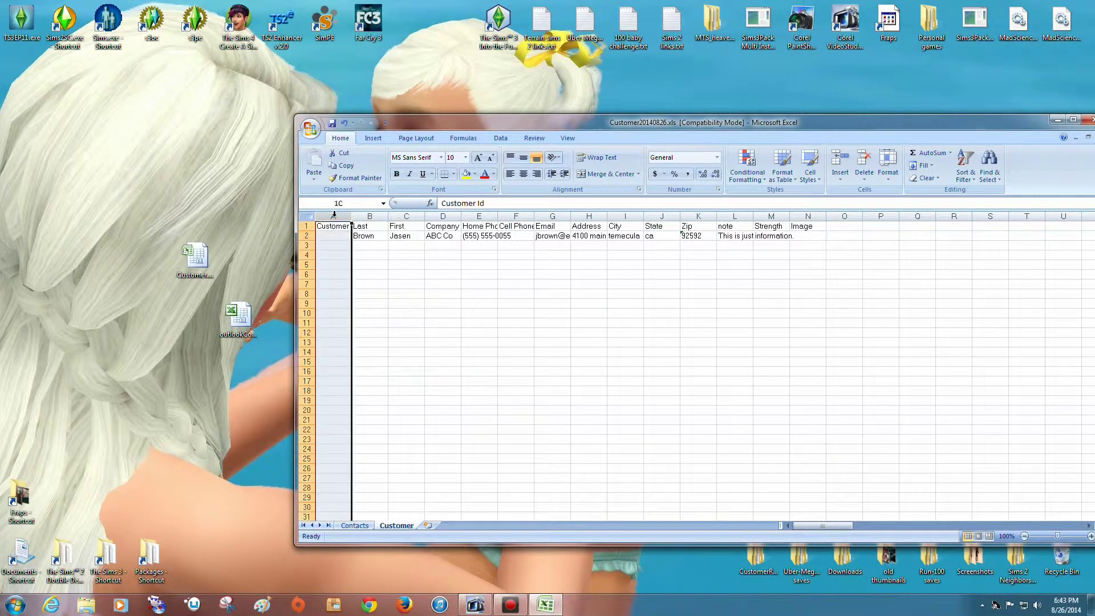
{"action": "right_click", "coordinate": [334, 217]}
{"action": "left_click", "coordinate": [363, 288]}
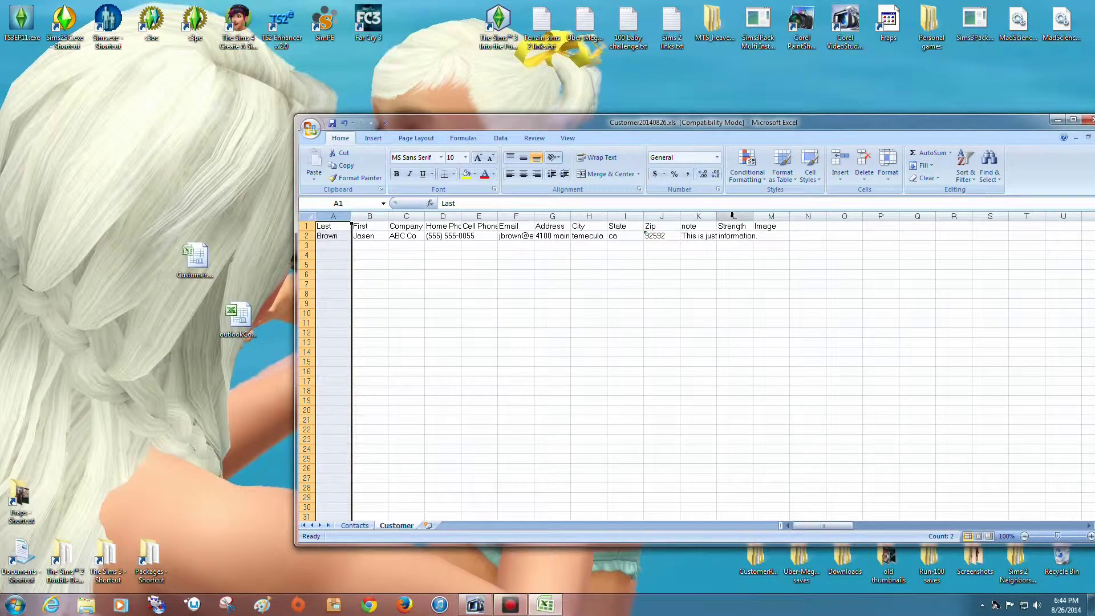
Remove the Strength and Image columns from the Customer sheet
{"action": "left_click_drag", "start_coordinate": [732, 216], "coordinate": [770, 217]}
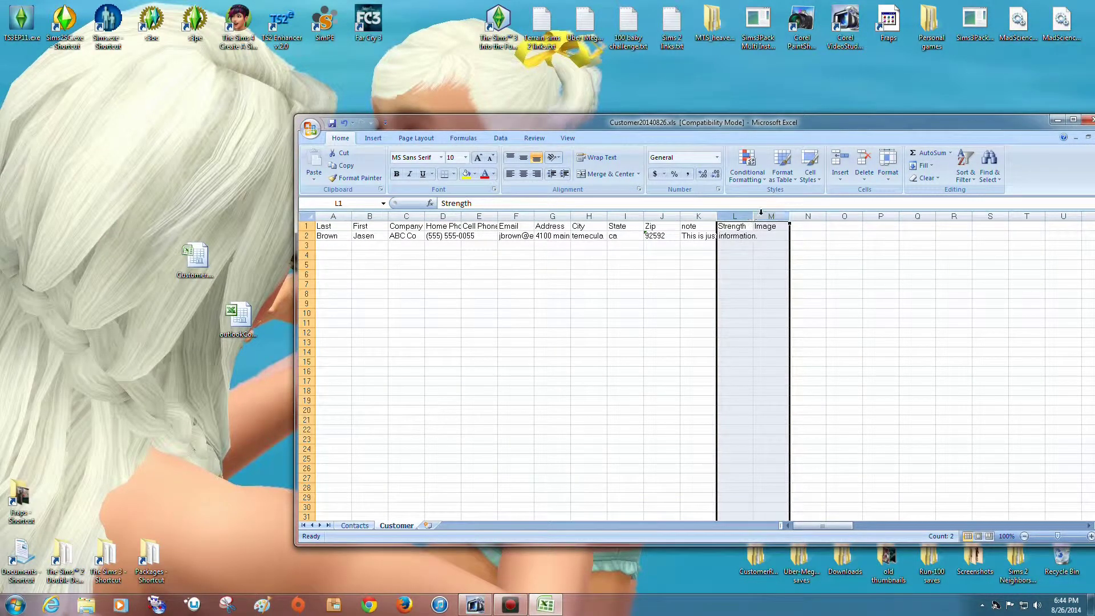
{"action": "right_click", "coordinate": [763, 215]}
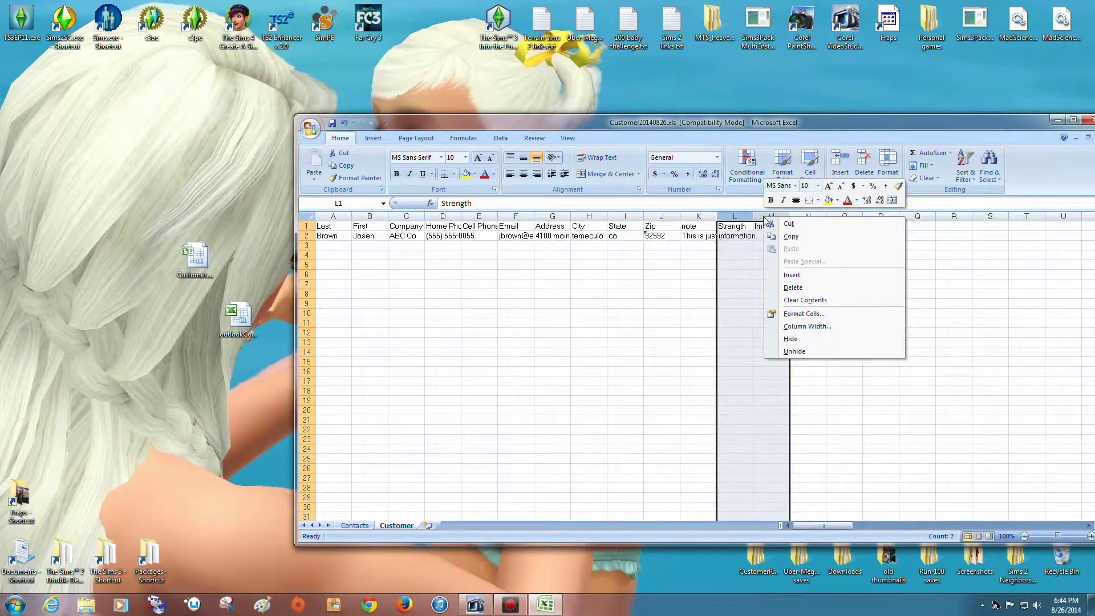
{"action": "left_click", "coordinate": [778, 292]}
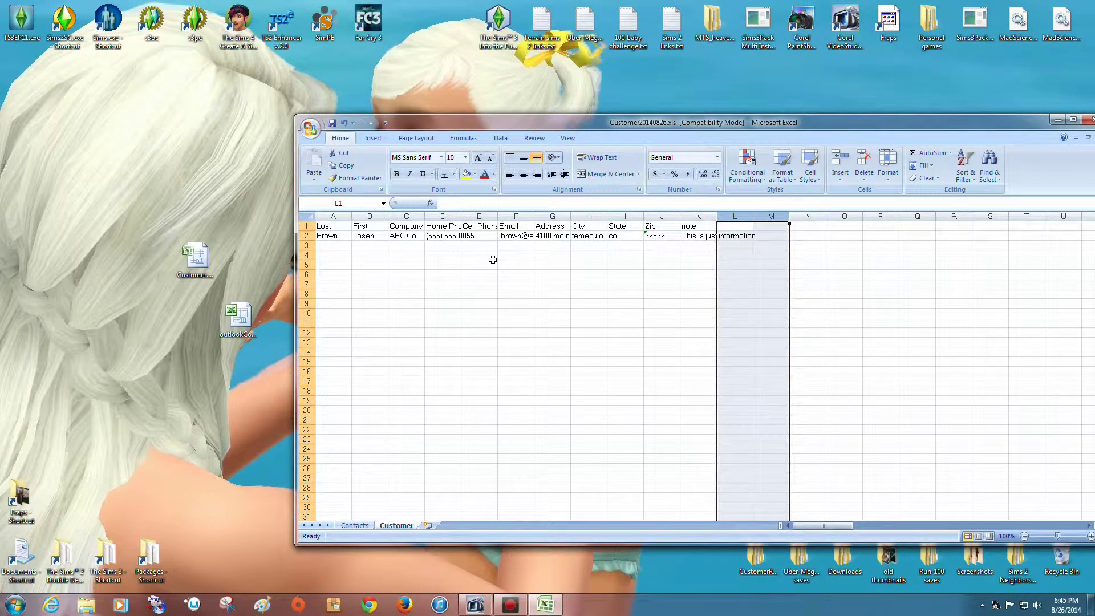
{"action": "left_click", "coordinate": [515, 236]}
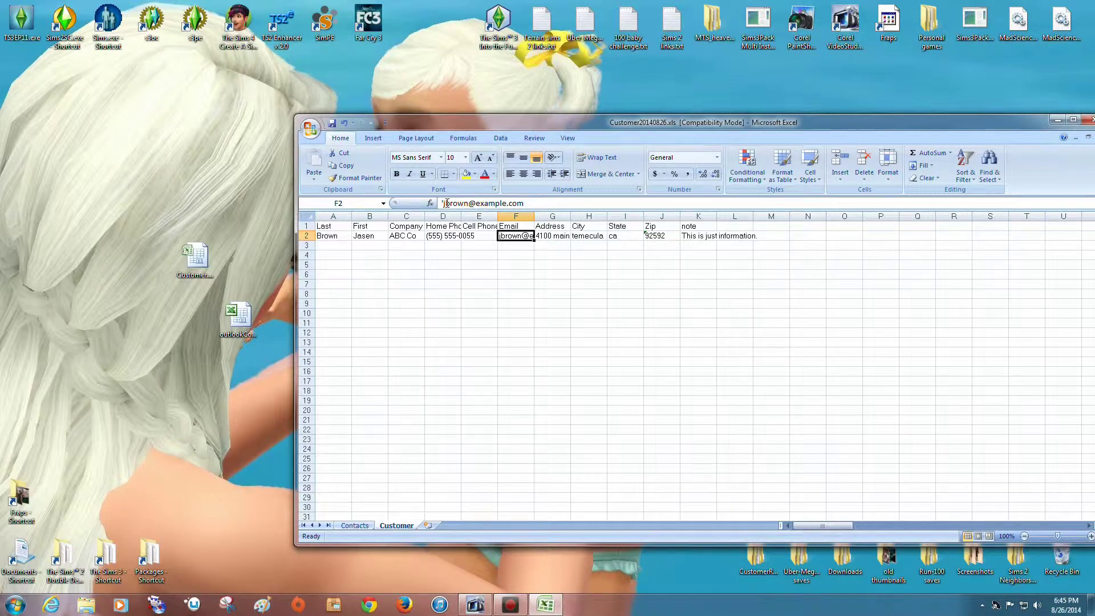
{"action": "left_click", "coordinate": [463, 239]}
{"action": "type", "text": "(555"}
{"action": "left_click", "coordinate": [456, 239]}
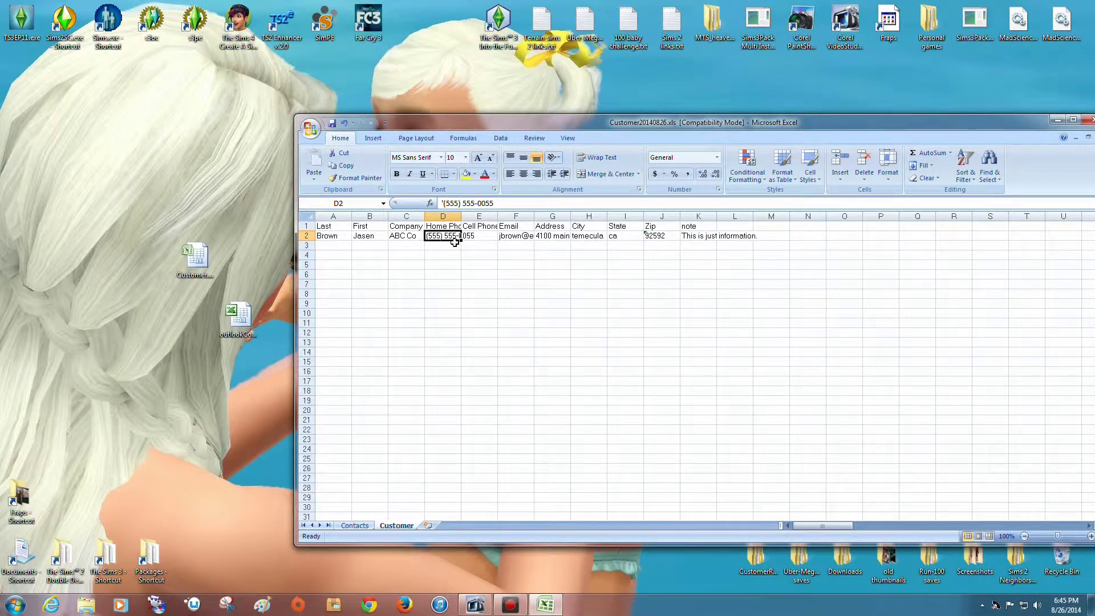
Delete the Contacts sheet and confirm, leaving only the Customer sheet
{"action": "left_click", "coordinate": [354, 527]}
{"action": "right_click", "coordinate": [354, 528]}
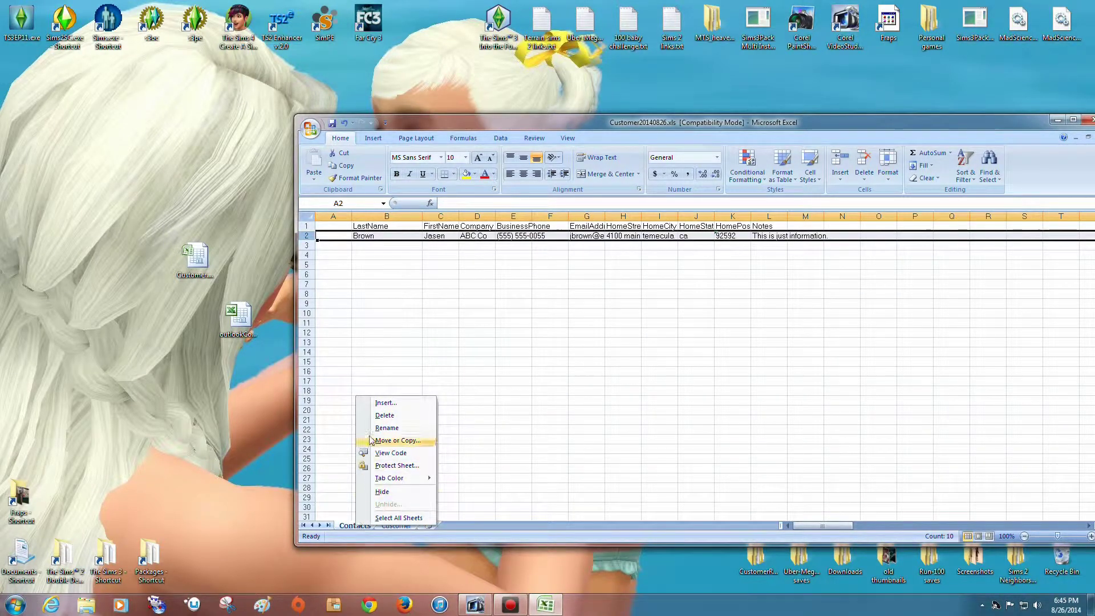
{"action": "left_click", "coordinate": [383, 415]}
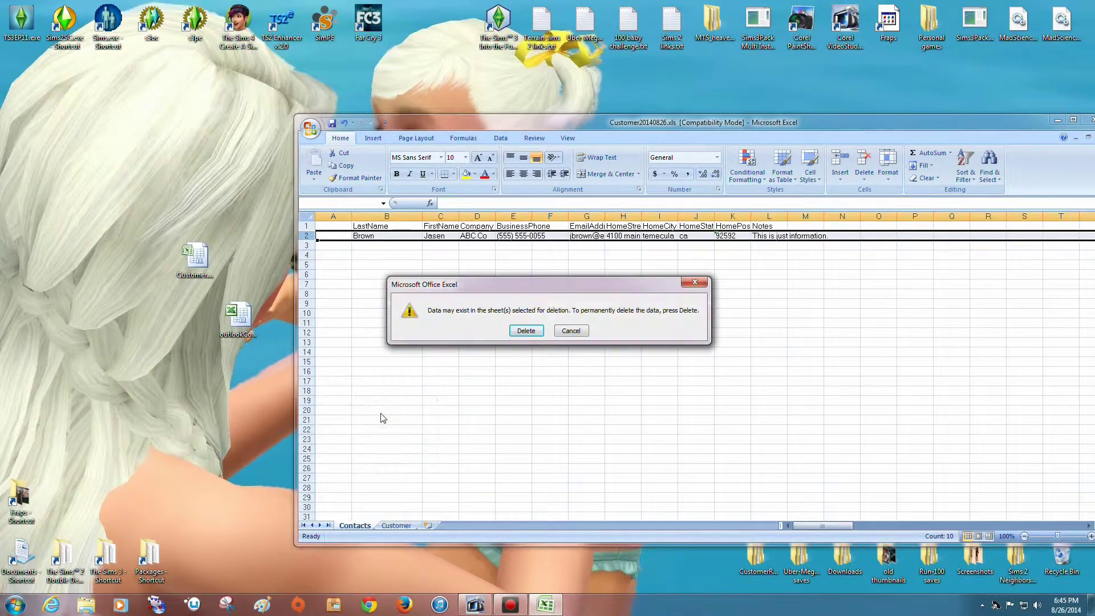
{"action": "left_click", "coordinate": [525, 331]}
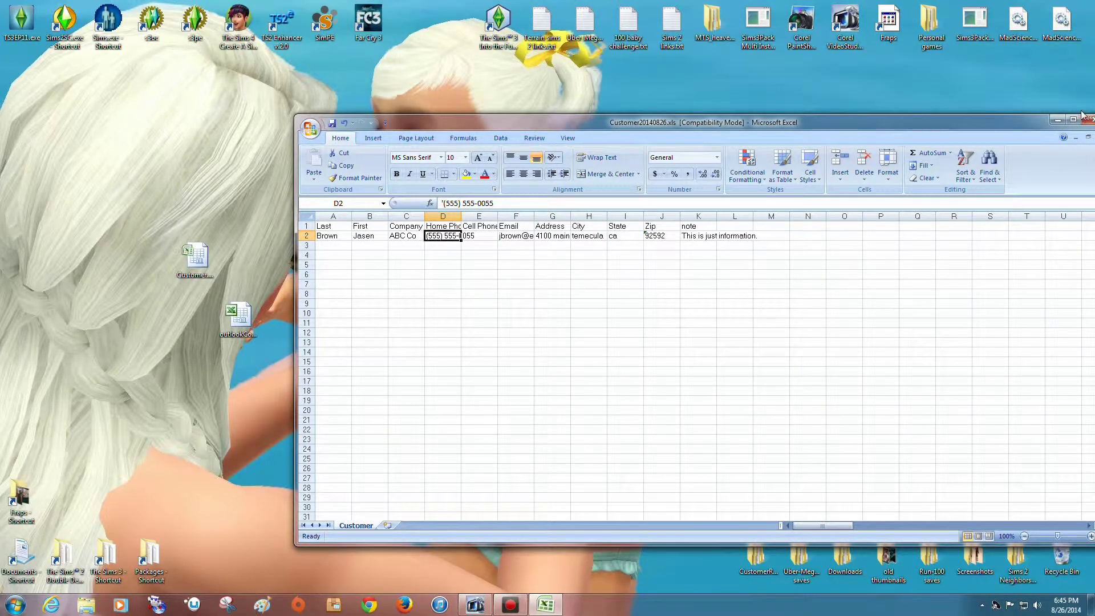
Close Excel, saving the changes to Customer20140826.xls
{"action": "left_click_drag", "start_coordinate": [1079, 115], "coordinate": [1007, 120]}
{"action": "left_click", "coordinate": [1020, 116]}
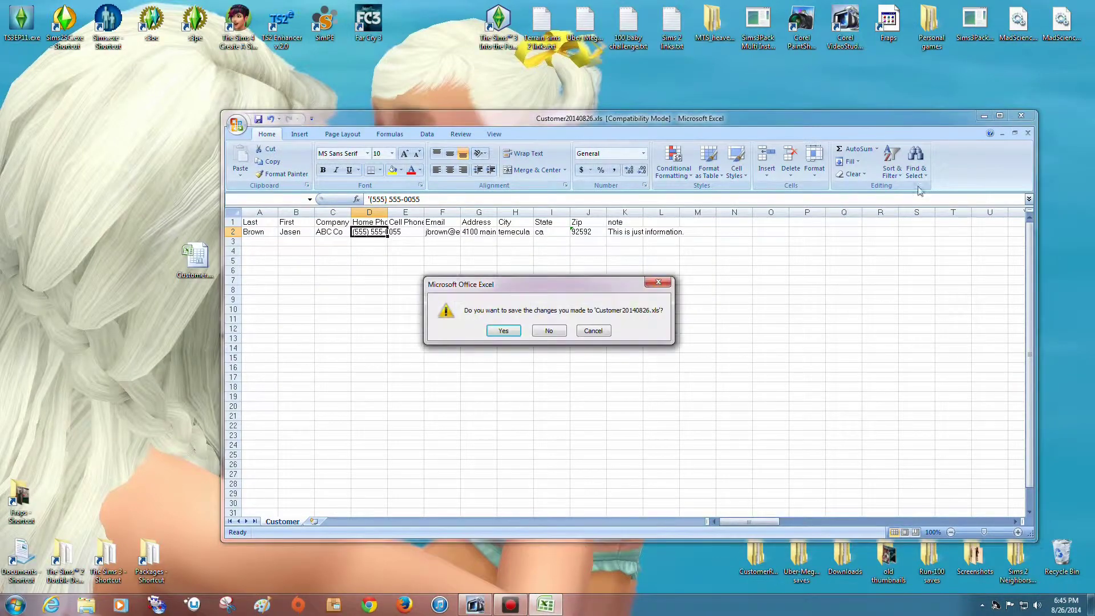
{"action": "left_click", "coordinate": [502, 332]}
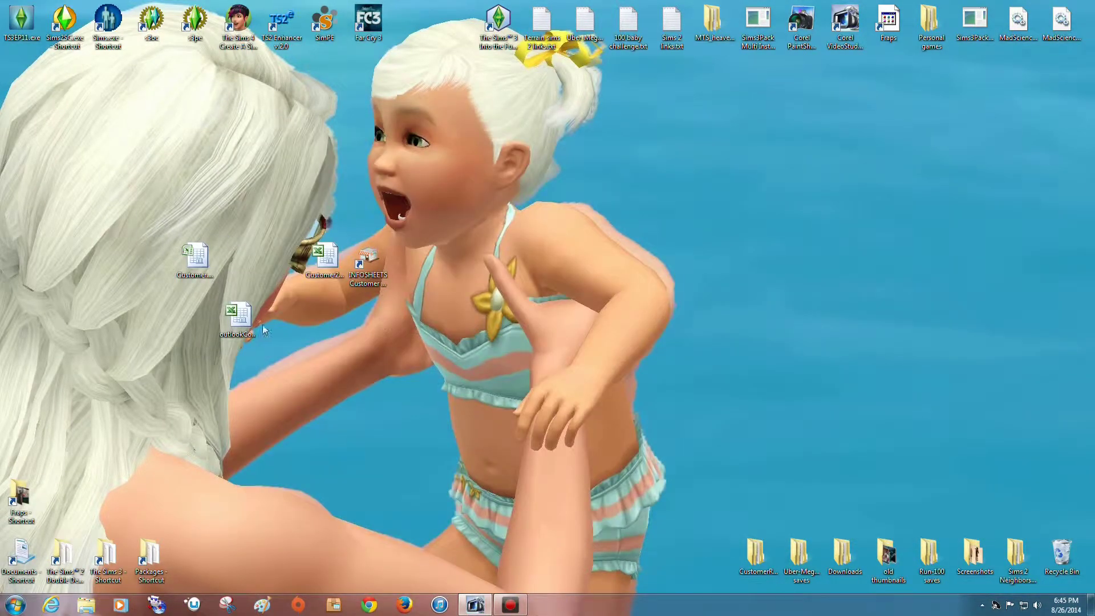
Open and close Customer.xlsx and Customer20140826.xls from the desktop to verify them
{"action": "left_click_drag", "start_coordinate": [246, 320], "coordinate": [285, 263]}
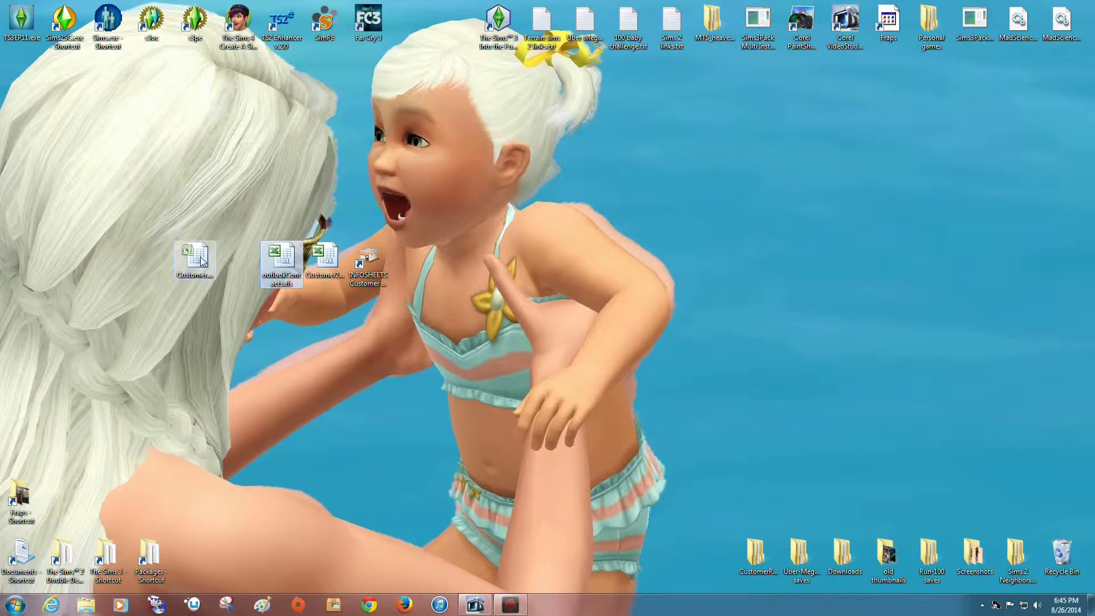
{"action": "double_click", "coordinate": [201, 261]}
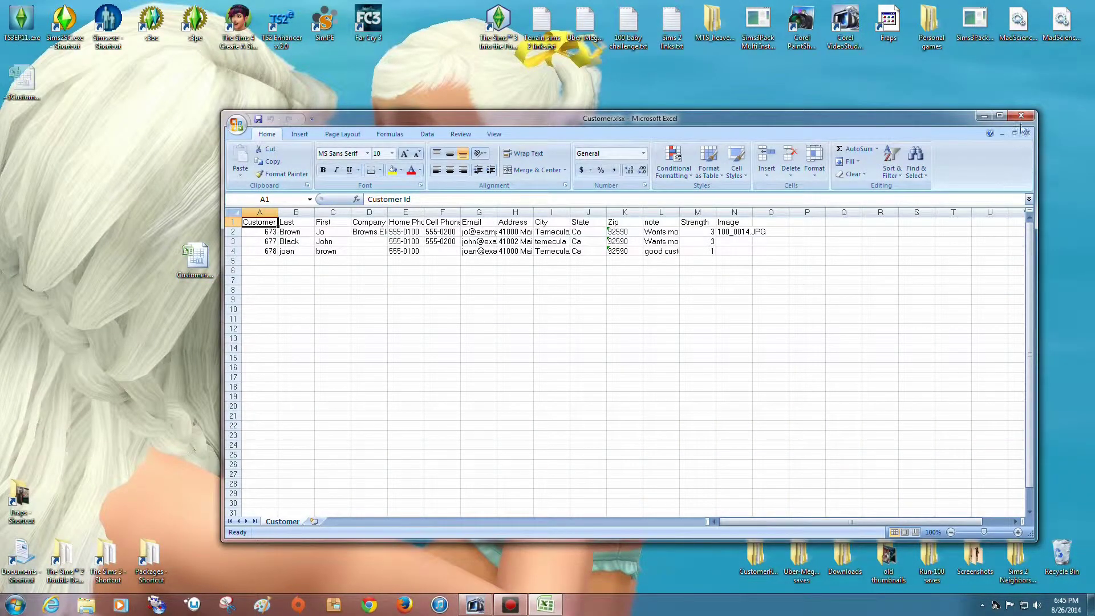
{"action": "left_click", "coordinate": [1021, 117]}
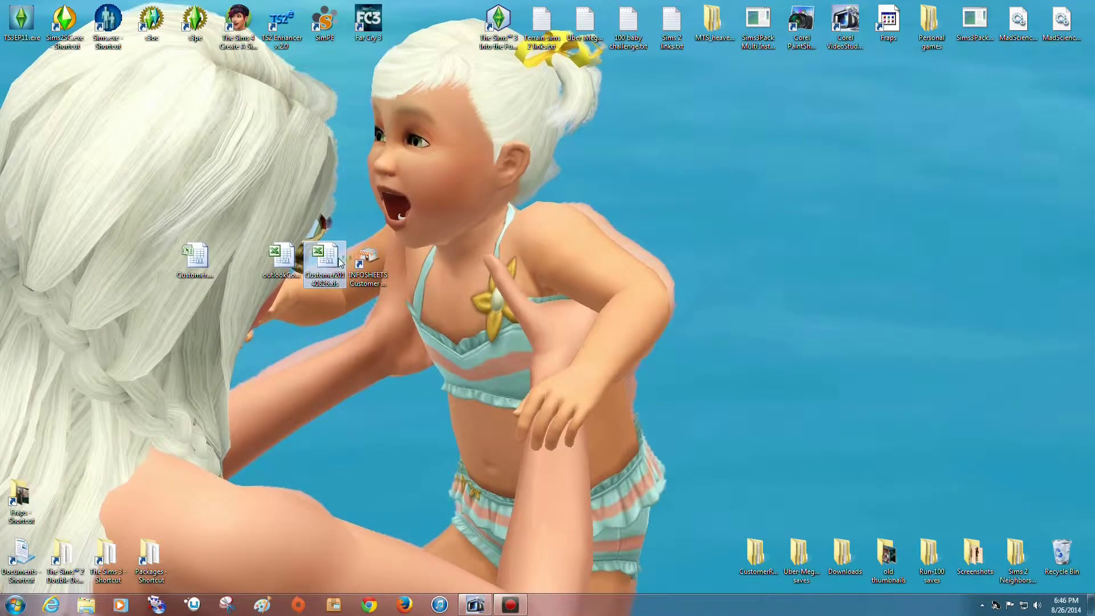
{"action": "double_click", "coordinate": [341, 263]}
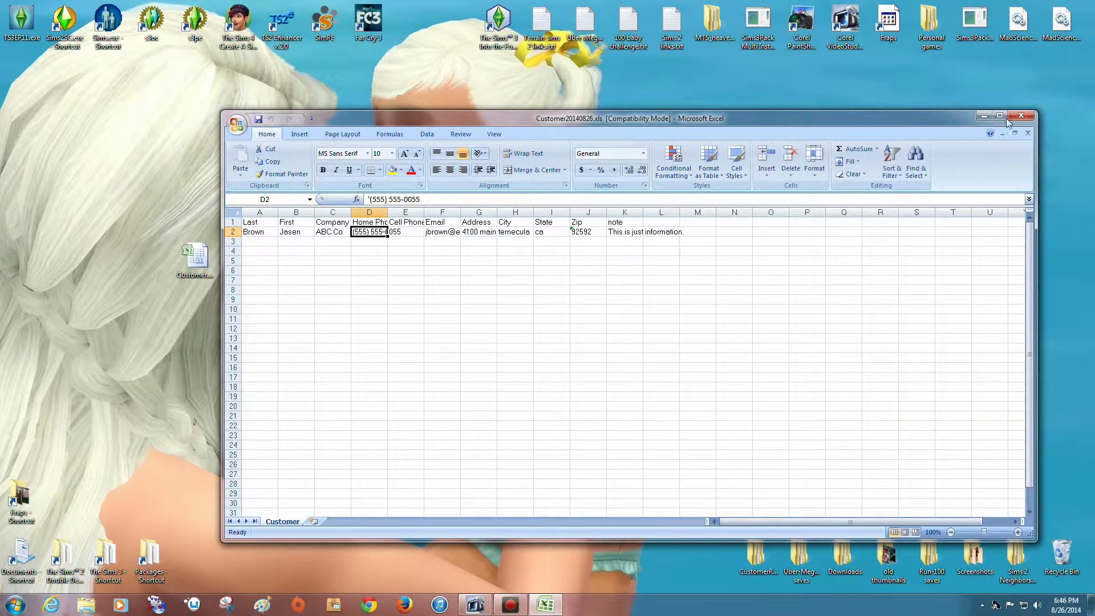
{"action": "left_click", "coordinate": [1021, 115]}
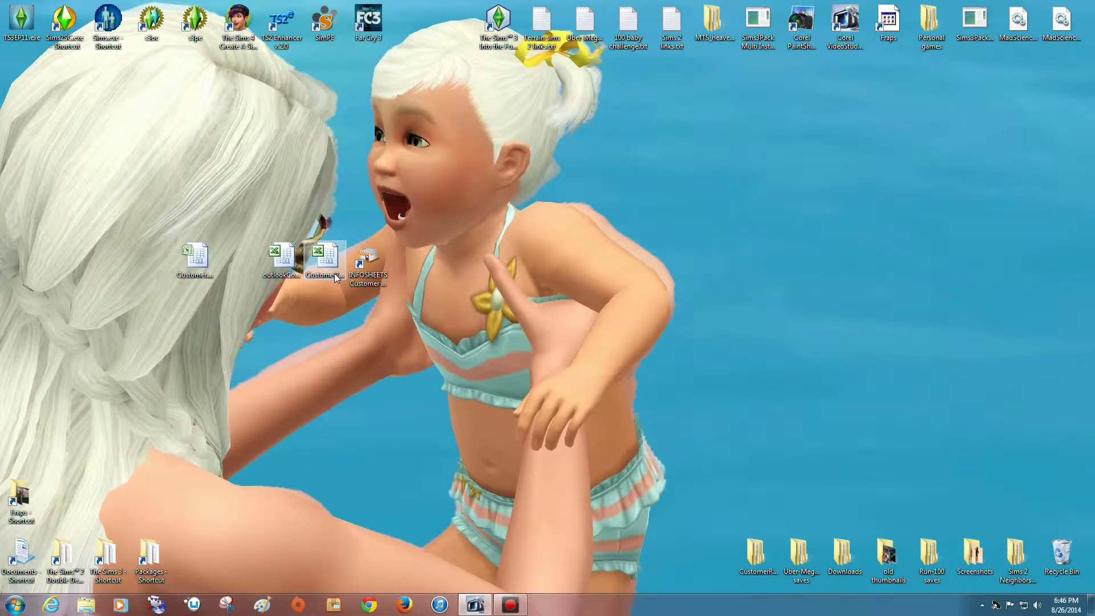
Open CustomerRelationalDatabase1_11_BE.accdb from the Documents\Infosheets folder
{"action": "left_click", "coordinate": [12, 607]}
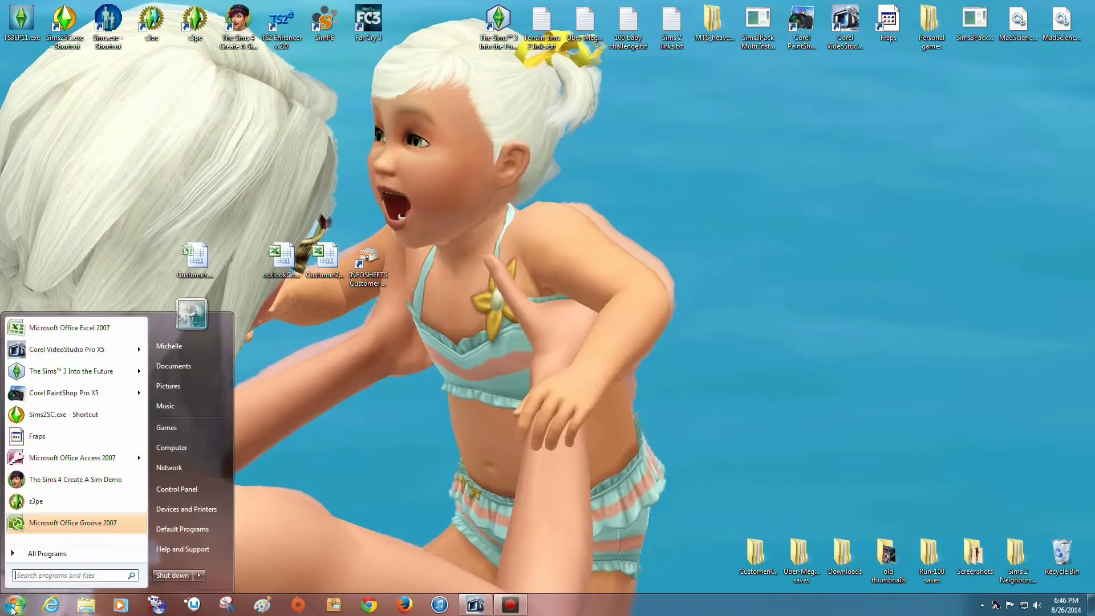
{"action": "left_click", "coordinate": [87, 605]}
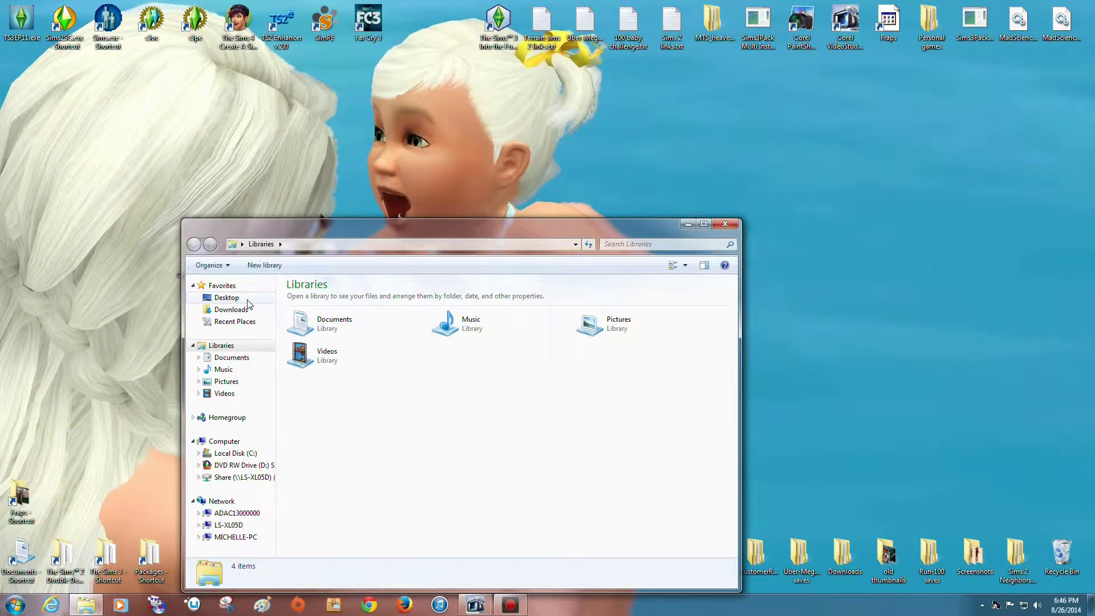
{"action": "left_click", "coordinate": [226, 298]}
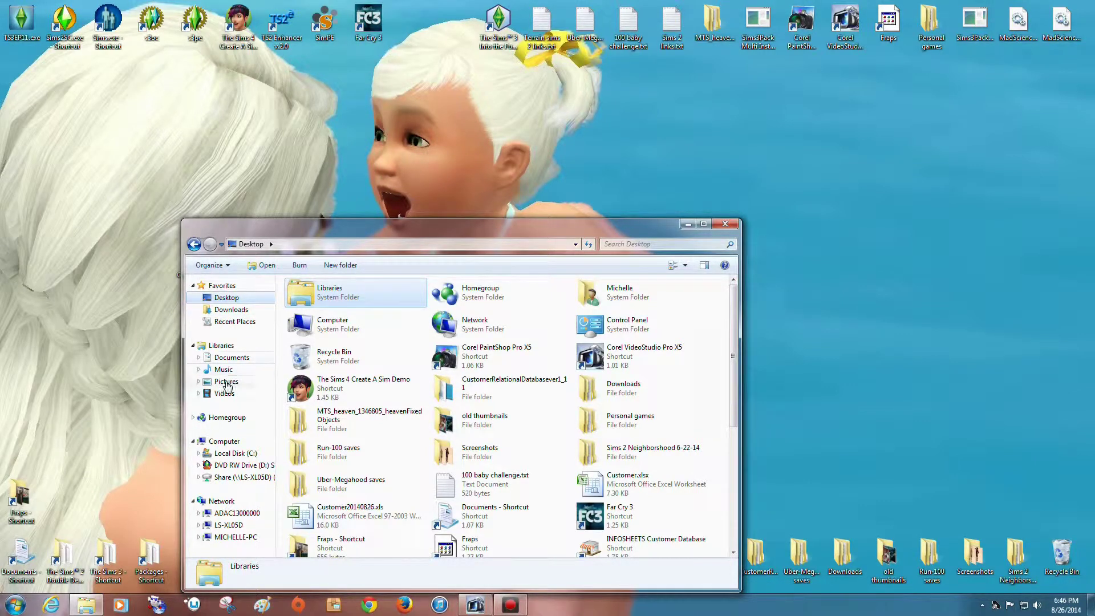
{"action": "left_click", "coordinate": [224, 358]}
{"action": "left_click_drag", "start_coordinate": [731, 323], "coordinate": [735, 362]}
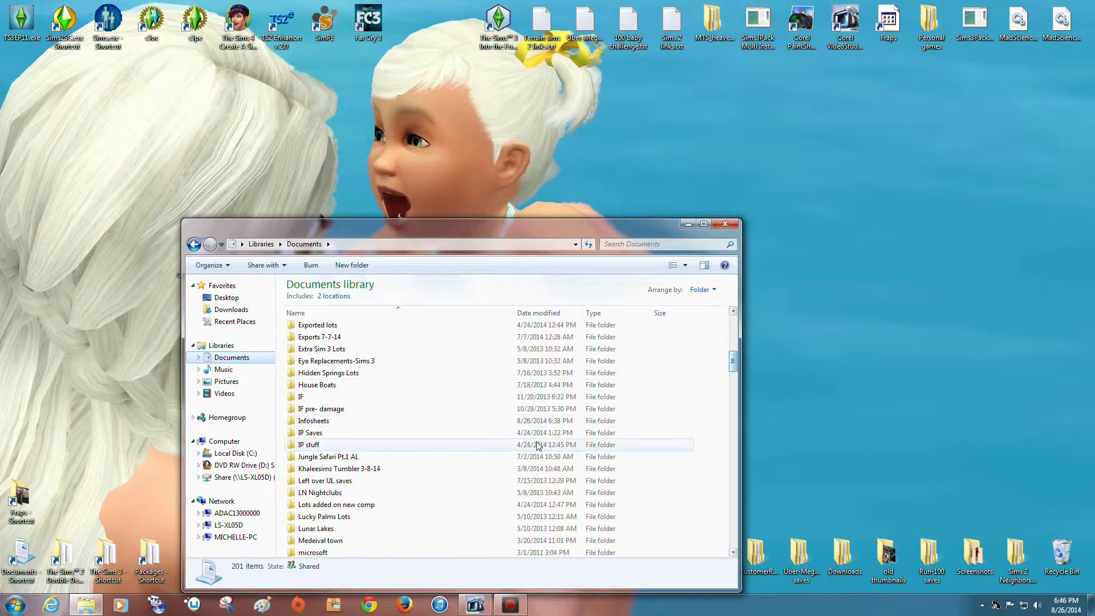
{"action": "double_click", "coordinate": [520, 421]}
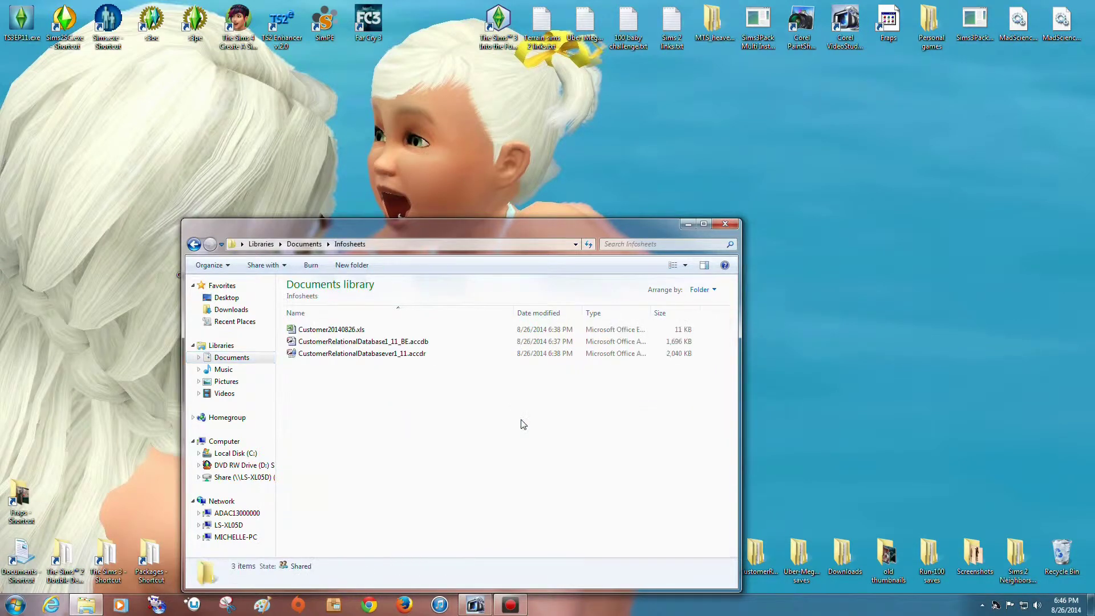
{"action": "double_click", "coordinate": [368, 344]}
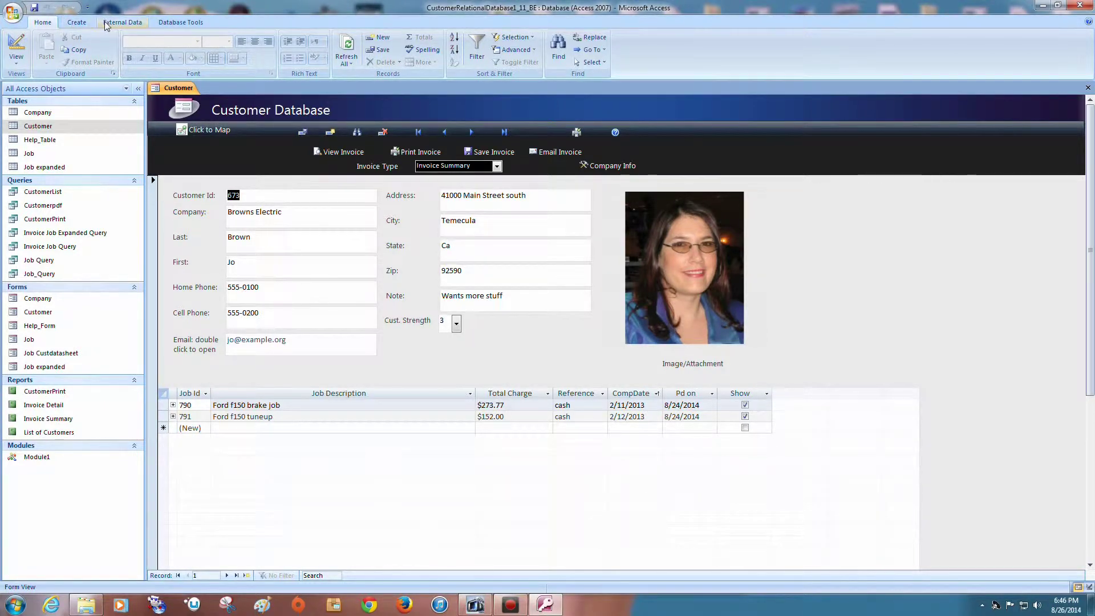
Set up an Excel import appending Desktop\Customer20140826.xls to the Customer table
{"action": "left_click", "coordinate": [121, 22]}
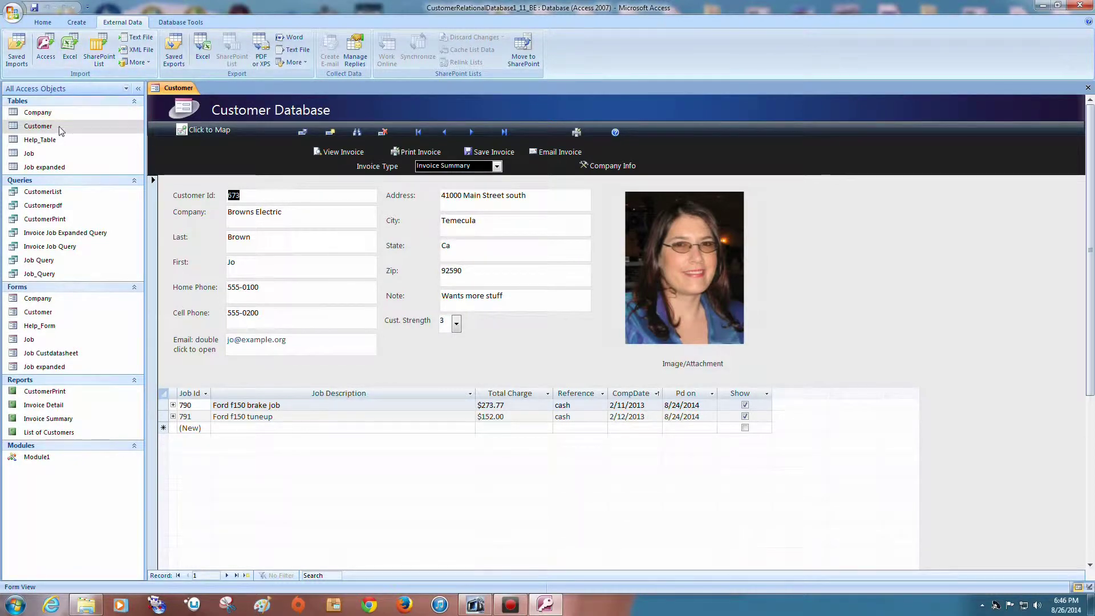
{"action": "left_click", "coordinate": [70, 51]}
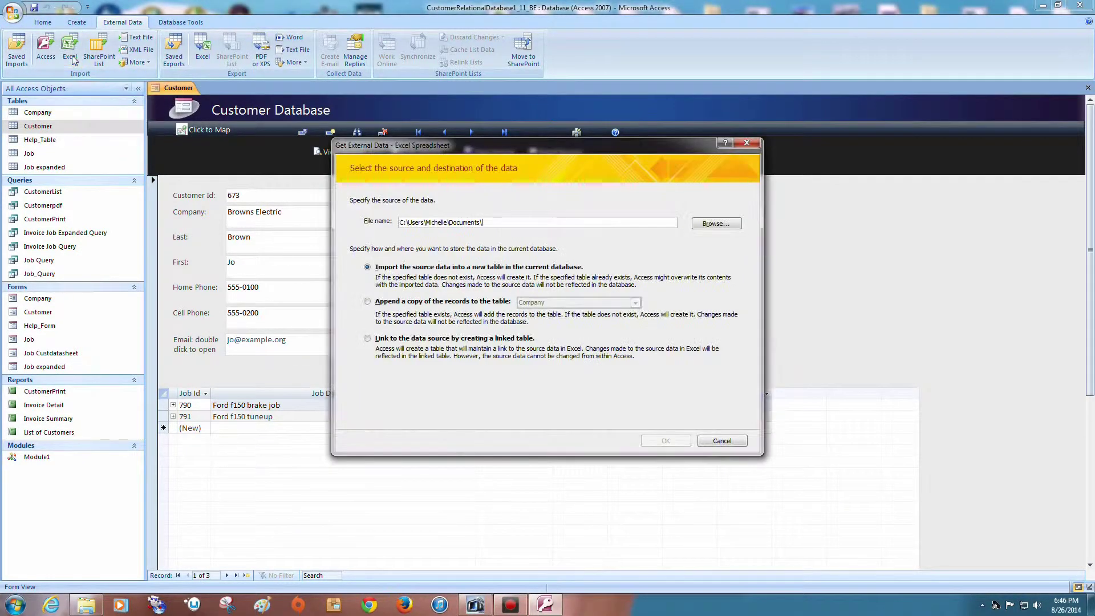
{"action": "left_click", "coordinate": [368, 302]}
{"action": "left_click", "coordinate": [635, 303]}
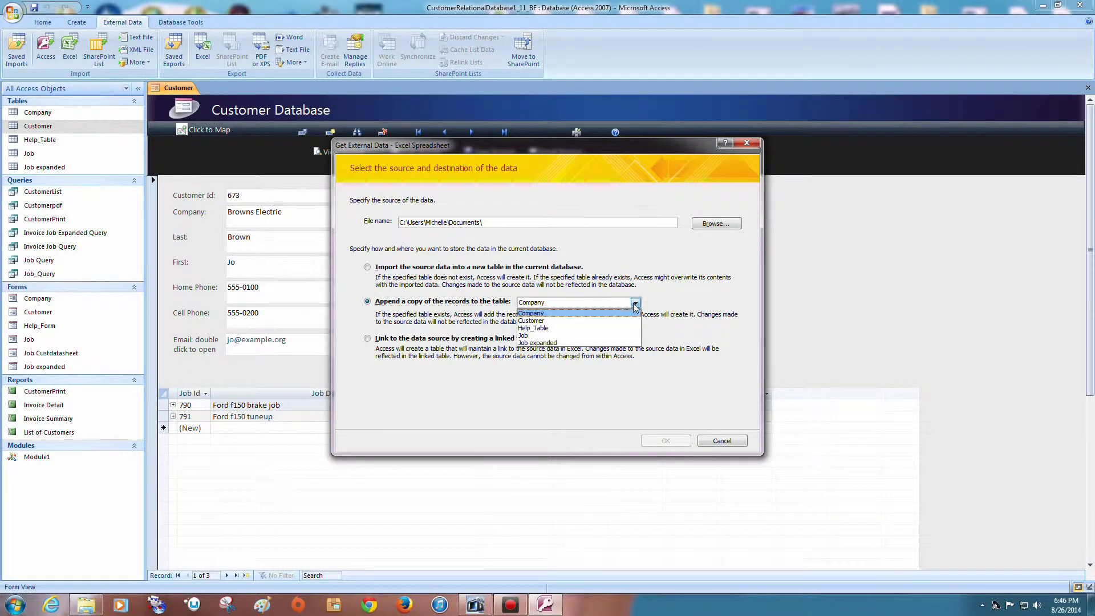
{"action": "left_click", "coordinate": [627, 321]}
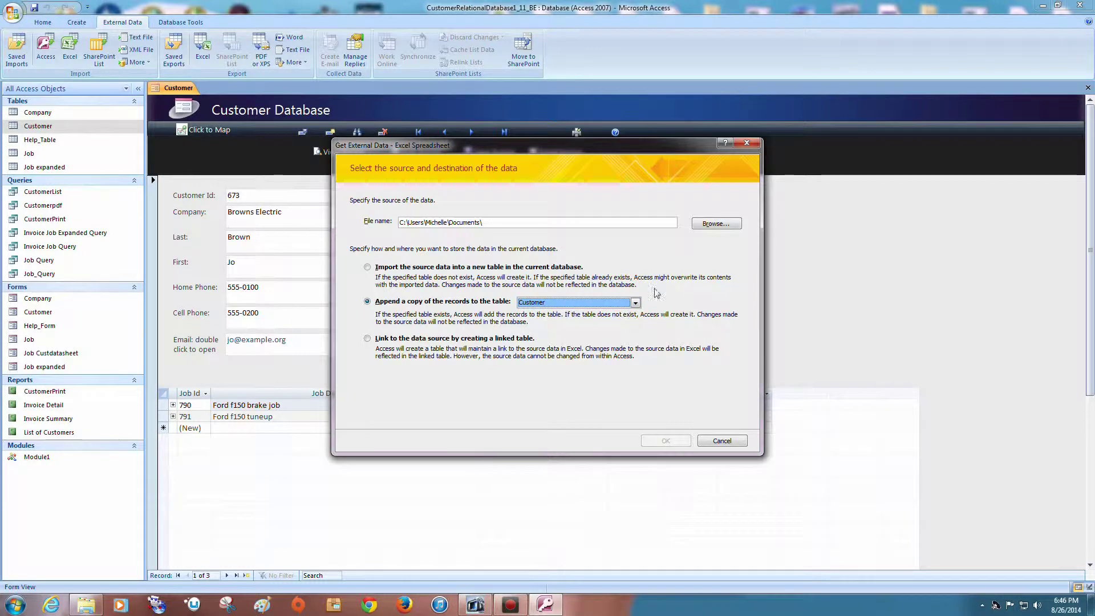
{"action": "left_click", "coordinate": [712, 224]}
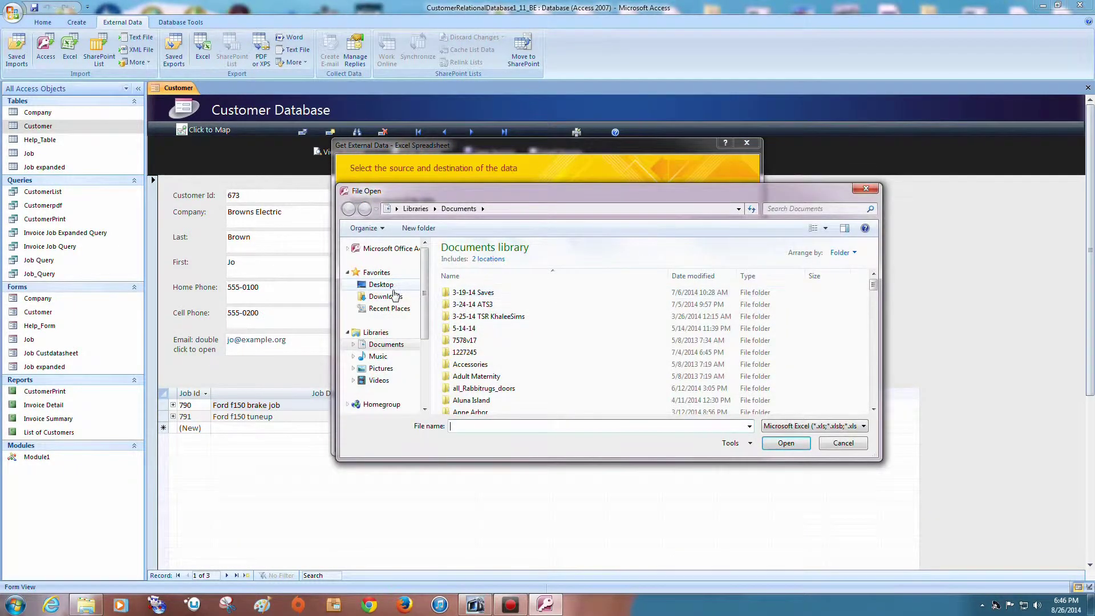
{"action": "left_click", "coordinate": [381, 284]}
{"action": "left_click_drag", "start_coordinate": [873, 289], "coordinate": [872, 354]}
{"action": "left_click", "coordinate": [679, 331]}
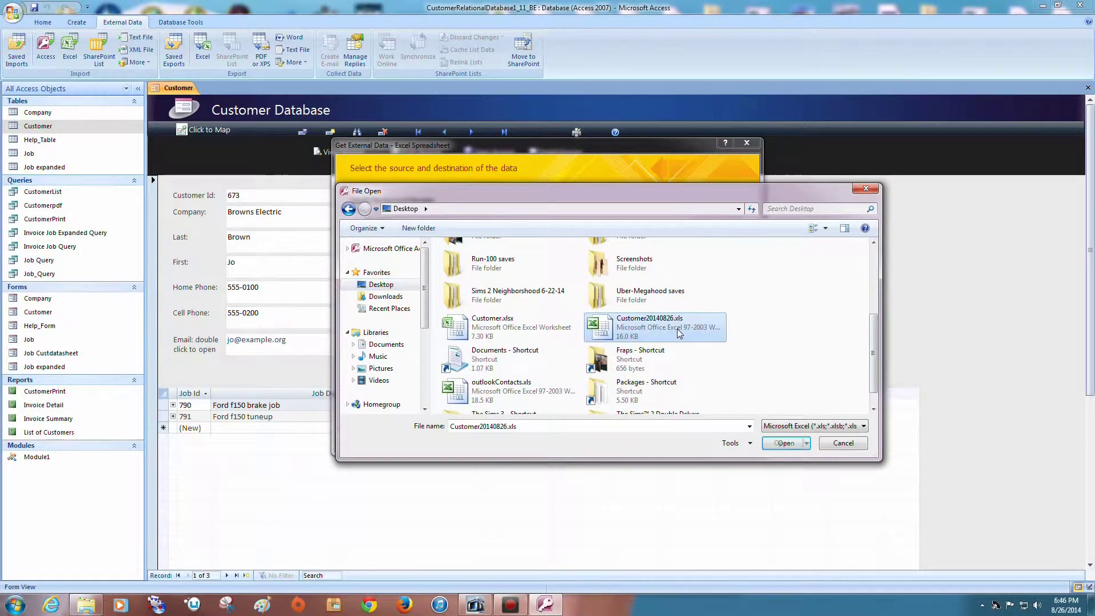
{"action": "left_click", "coordinate": [780, 443]}
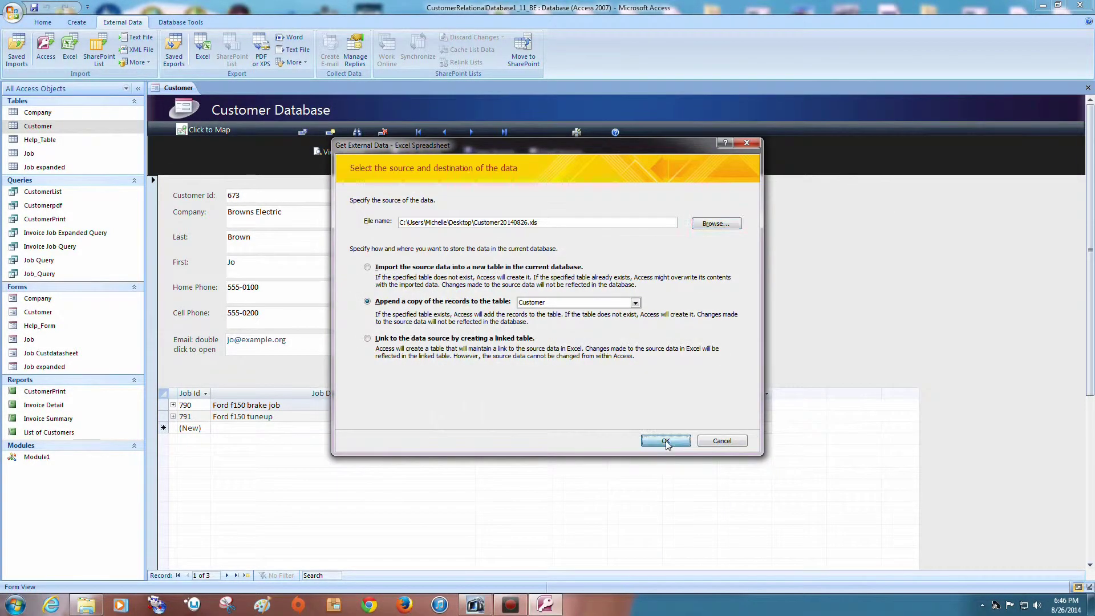
Run the import wizard through to Finish without saving the import steps
{"action": "left_click", "coordinate": [665, 442]}
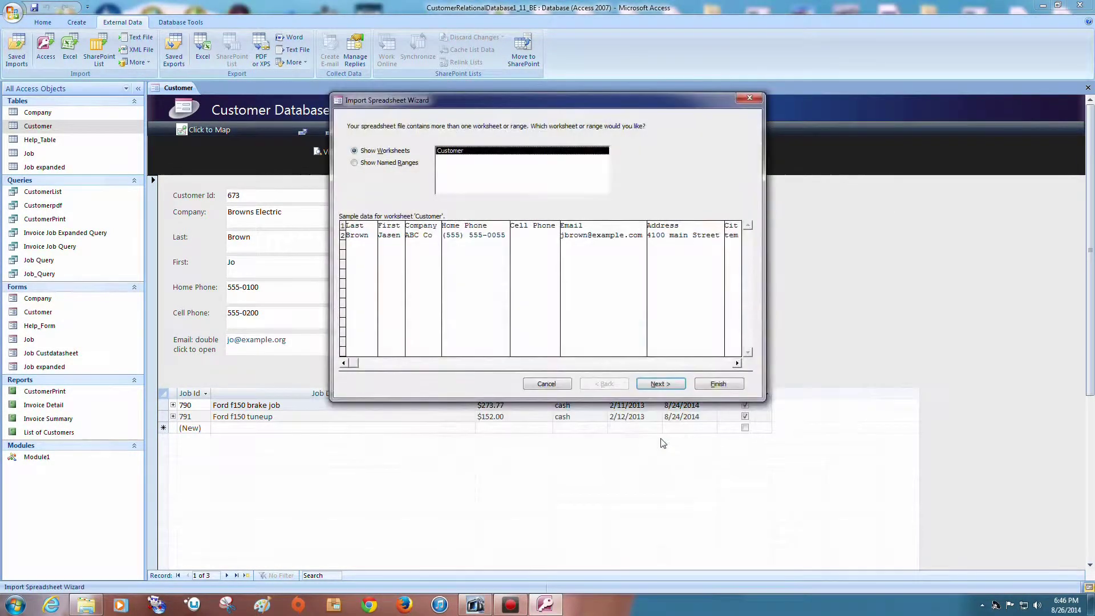
{"action": "left_click", "coordinate": [656, 386]}
{"action": "left_click", "coordinate": [656, 385]}
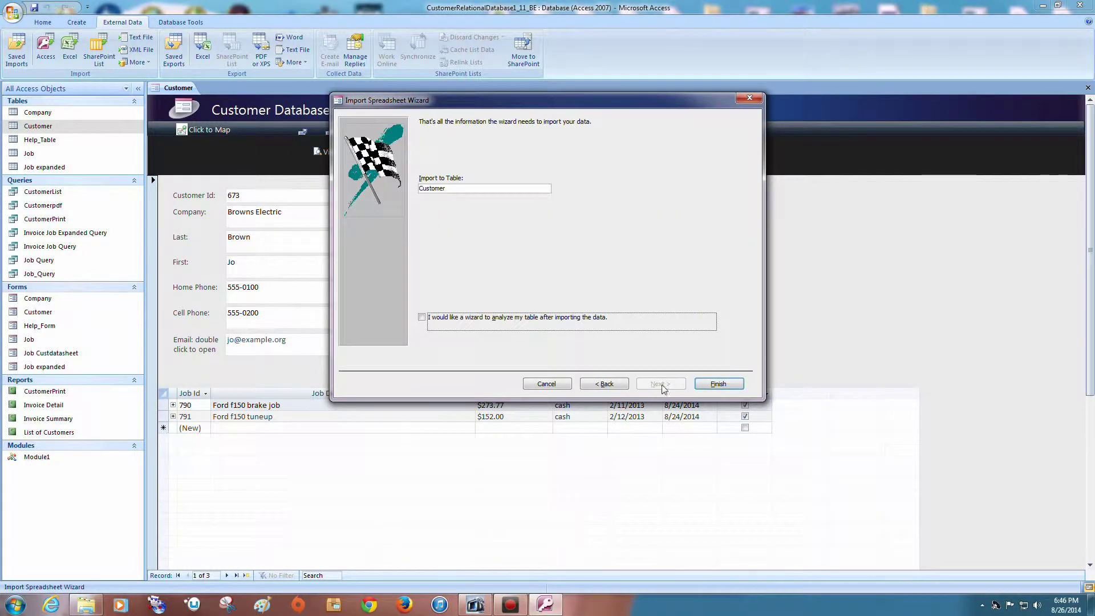
{"action": "left_click", "coordinate": [721, 386]}
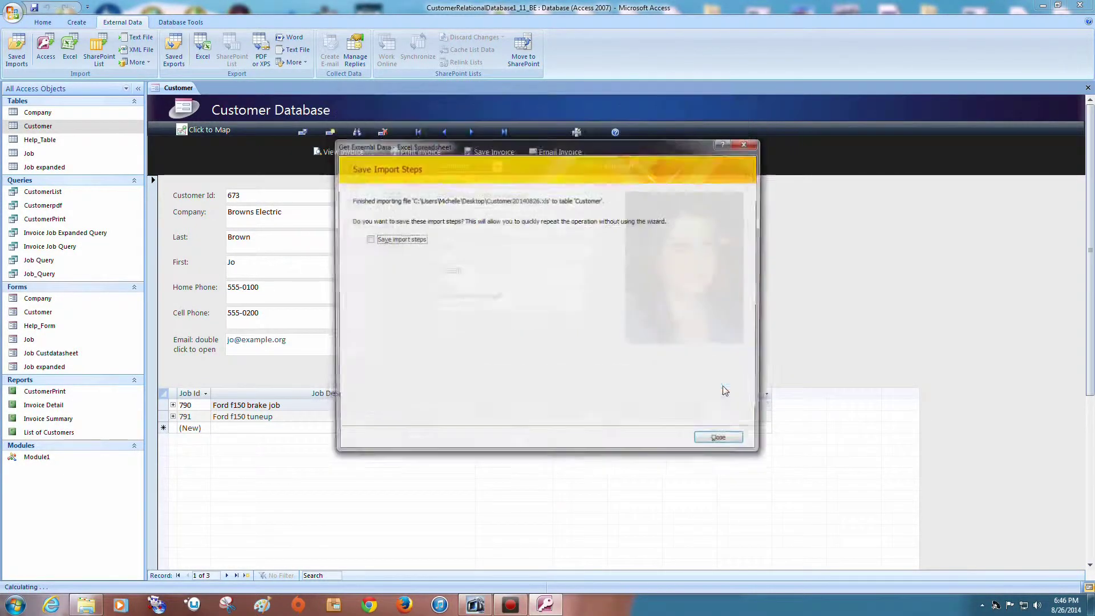
{"action": "left_click", "coordinate": [716, 440]}
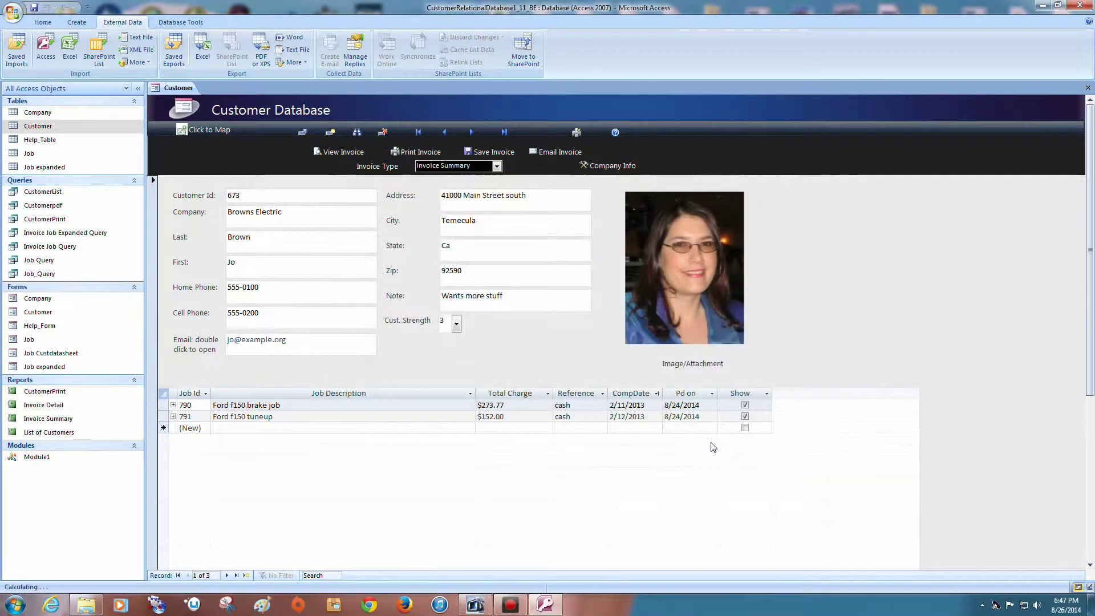
Open the Customer table and Customer form and browse the records to check the import
{"action": "double_click", "coordinate": [88, 127]}
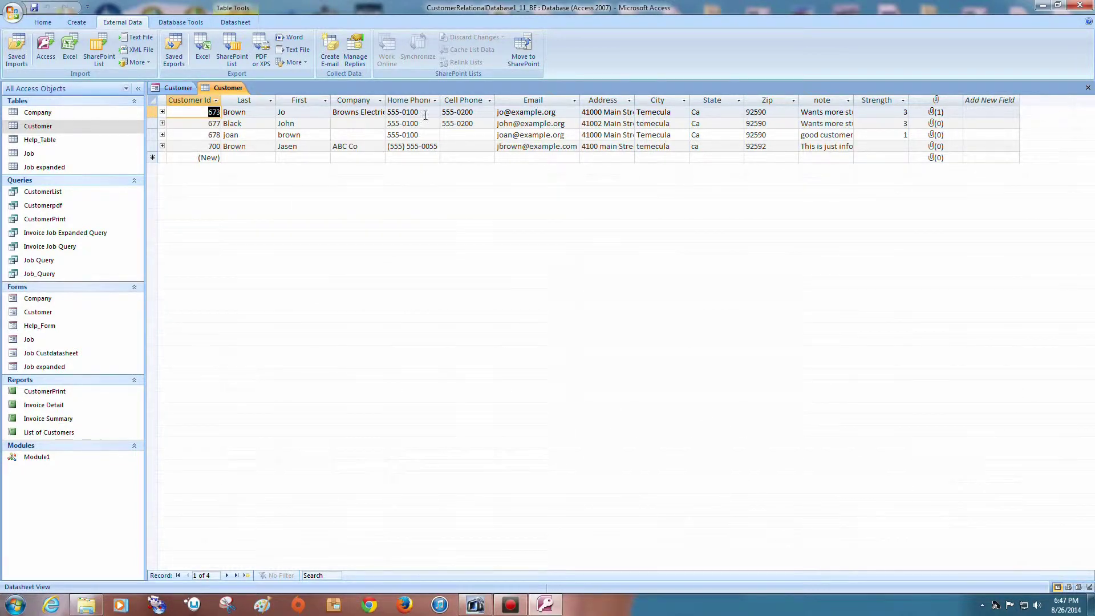
{"action": "double_click", "coordinate": [37, 313]}
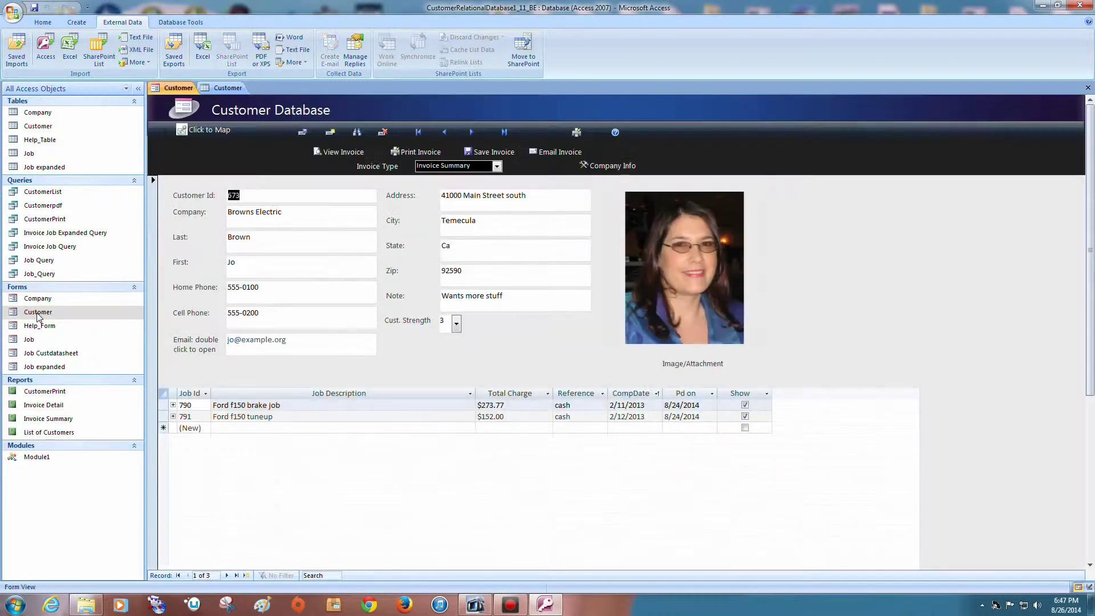
{"action": "left_click", "coordinate": [504, 133]}
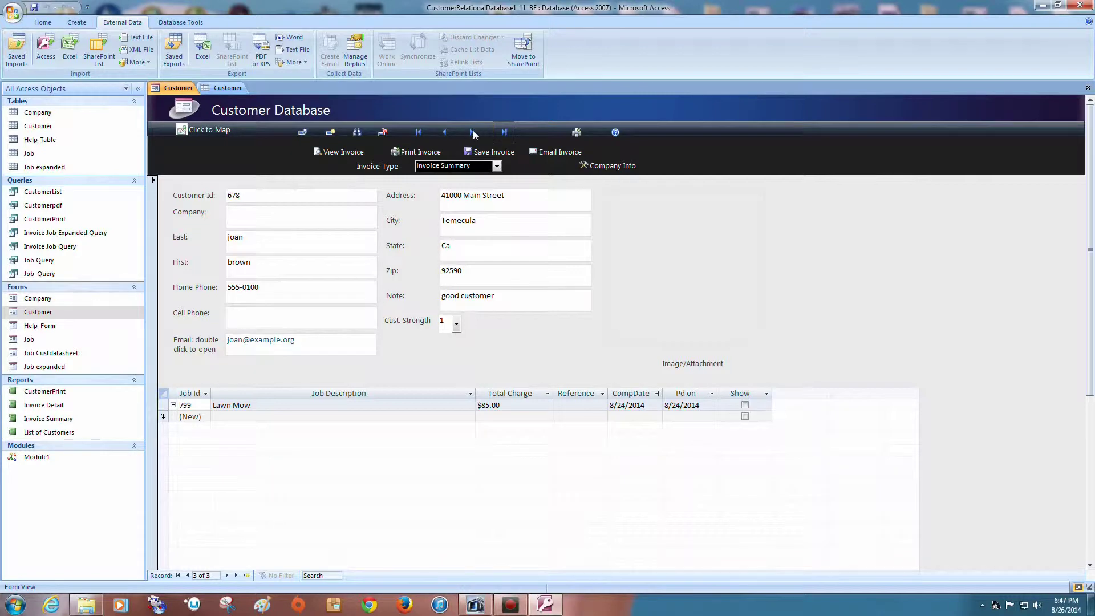
{"action": "left_click", "coordinate": [449, 135]}
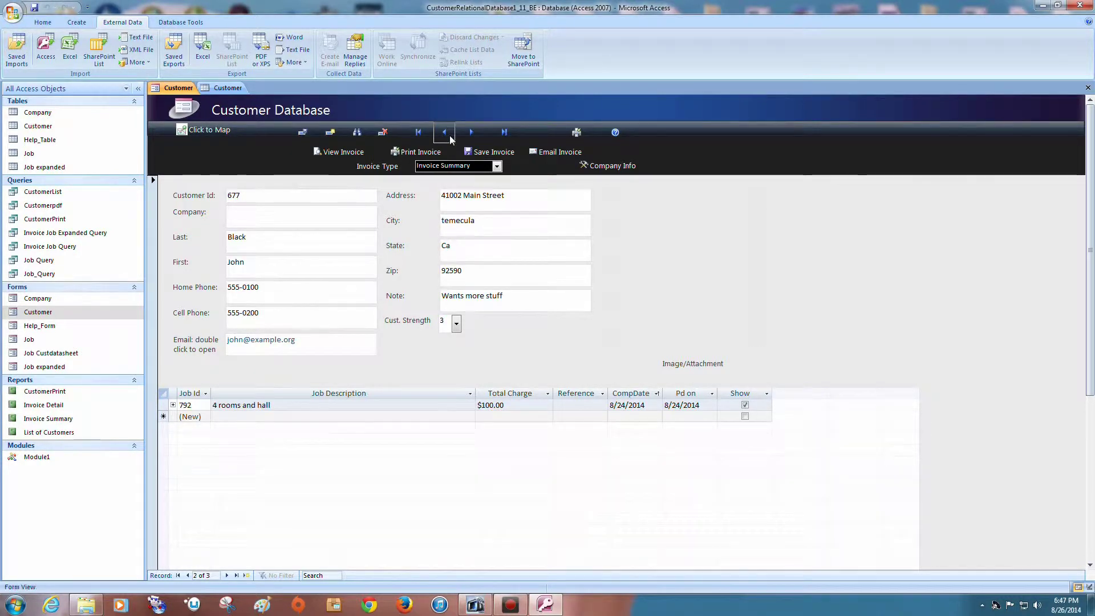
{"action": "left_click", "coordinate": [450, 136]}
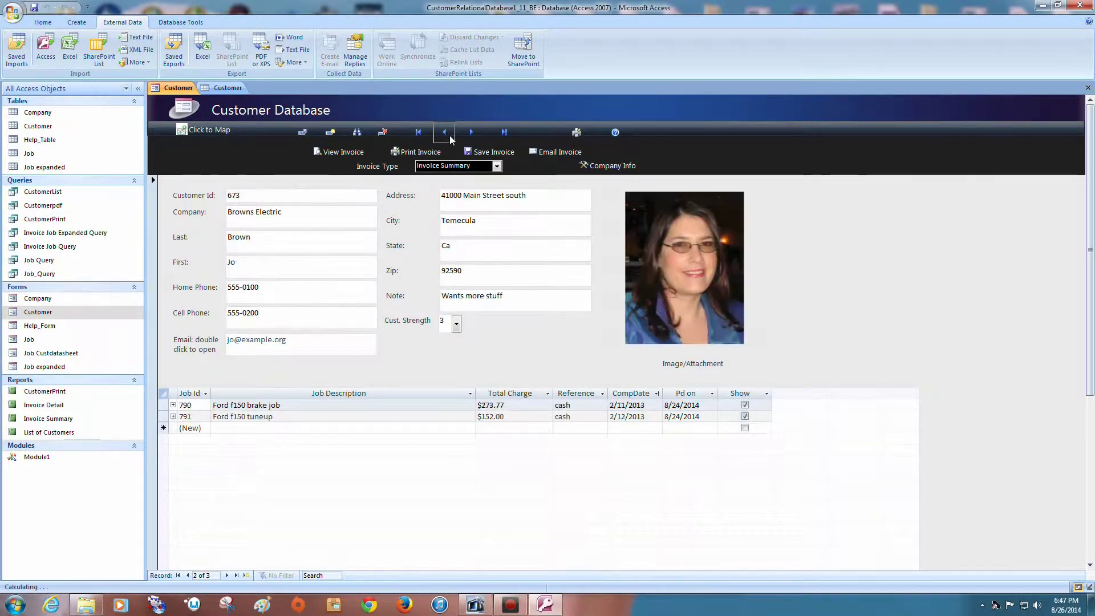
Close both tabs, reopen the Customer form and go to the last record, ABC Co
{"action": "left_click", "coordinate": [1086, 88]}
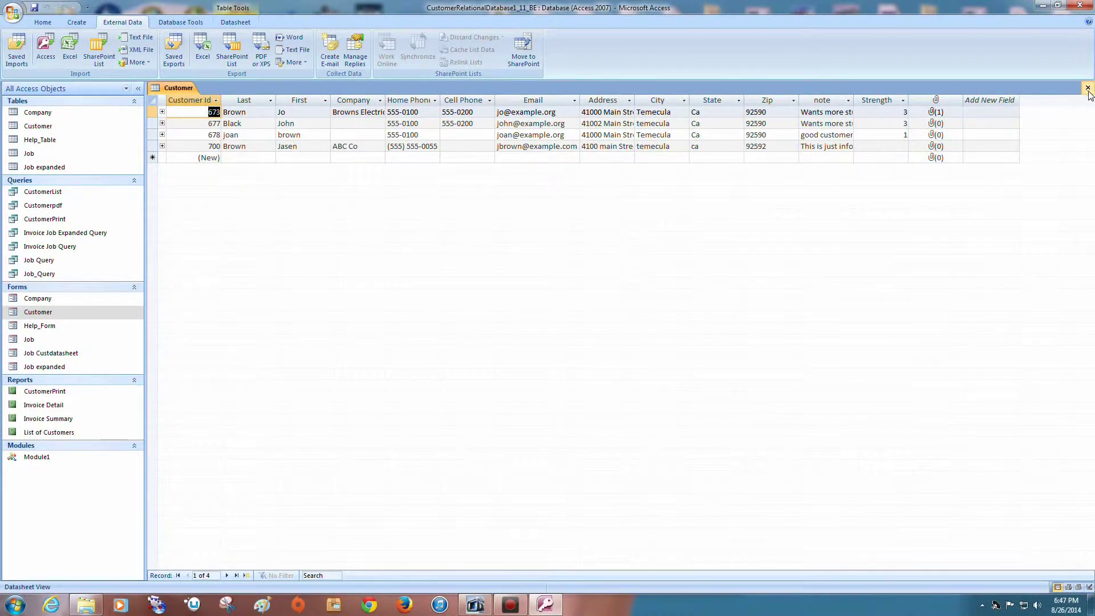
{"action": "left_click", "coordinate": [1088, 88]}
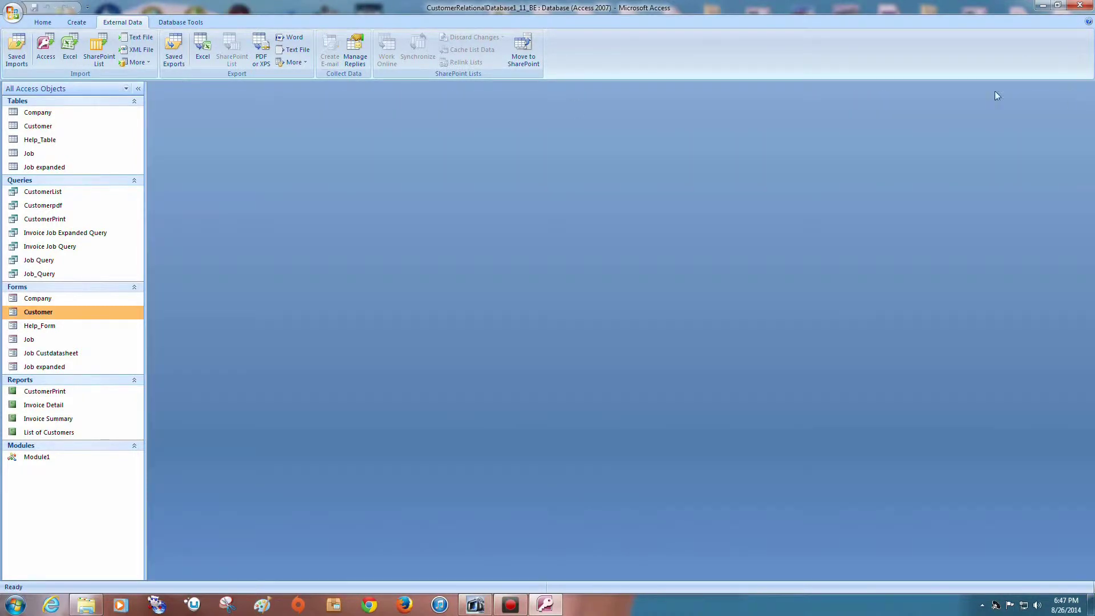
{"action": "double_click", "coordinate": [40, 311]}
{"action": "left_click", "coordinate": [504, 133]}
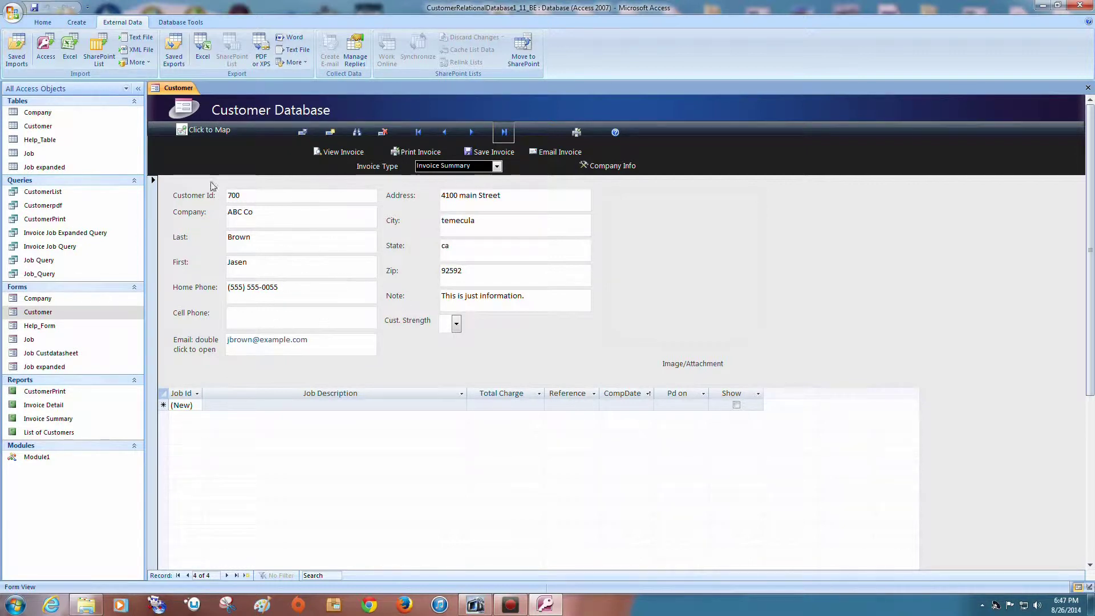
Relaunch the Infosheets Customer database and open the customer main form
{"action": "left_click", "coordinate": [1077, 8]}
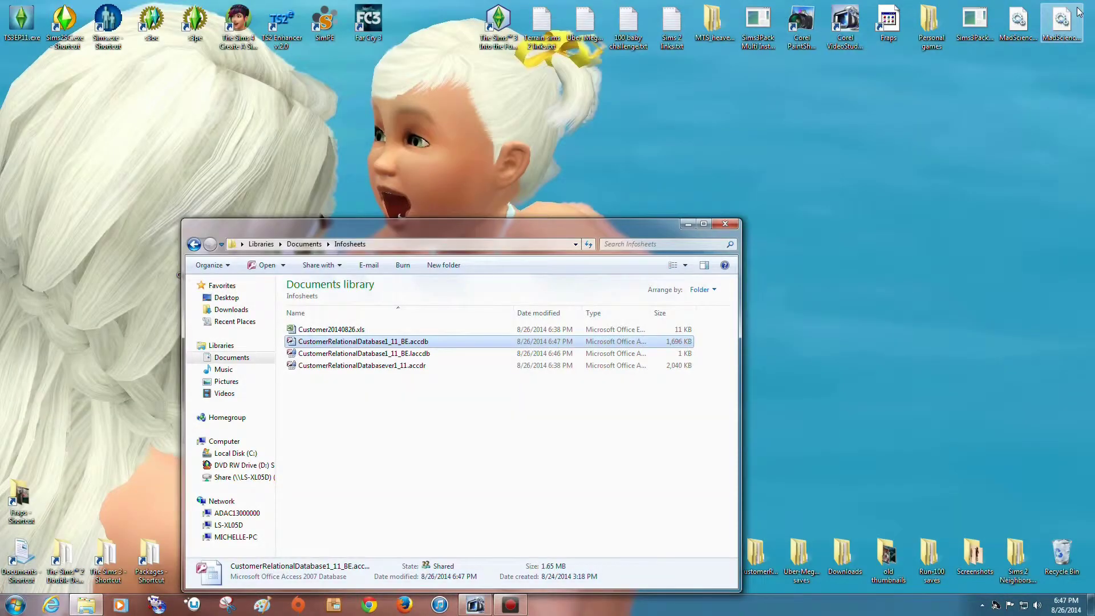
{"action": "left_click", "coordinate": [725, 224]}
{"action": "double_click", "coordinate": [368, 268]}
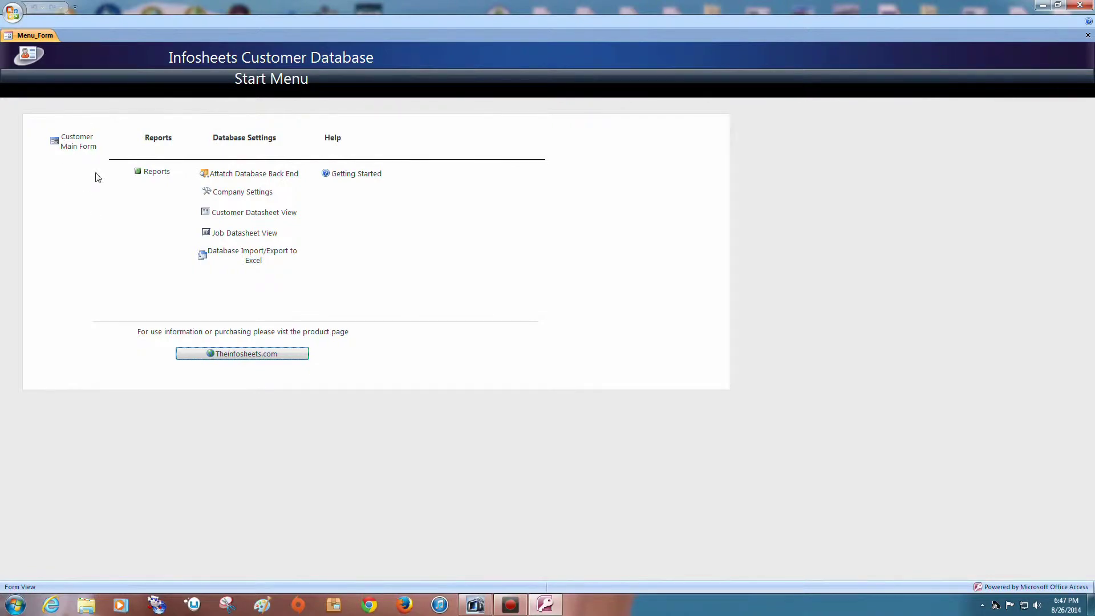
{"action": "left_click", "coordinate": [79, 147]}
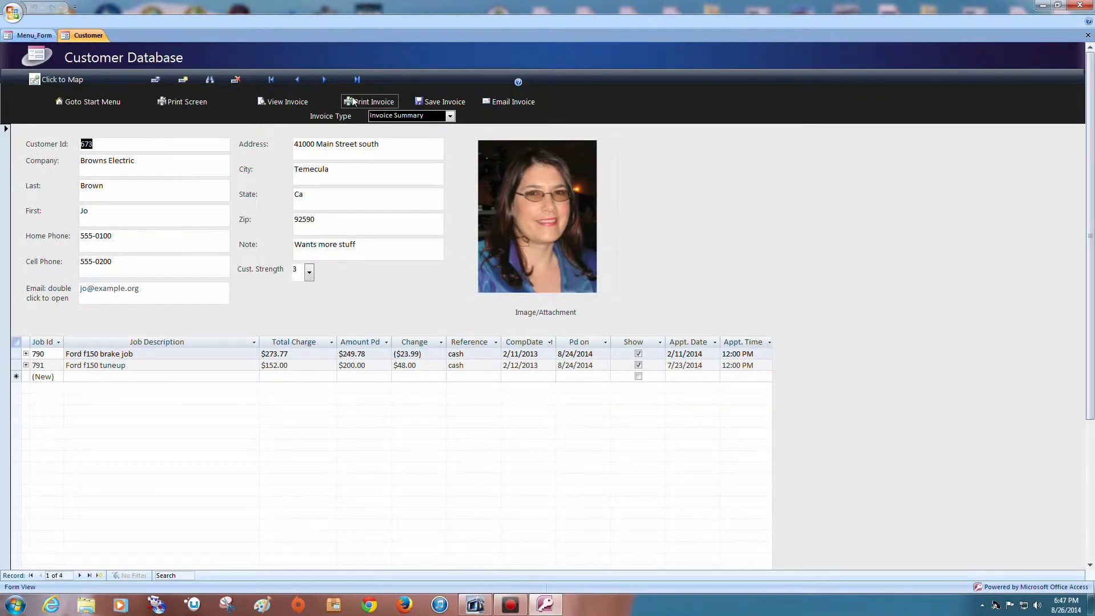
Delete the last record, ABC Co, confirm, and return to the start menu
{"action": "left_click", "coordinate": [357, 80]}
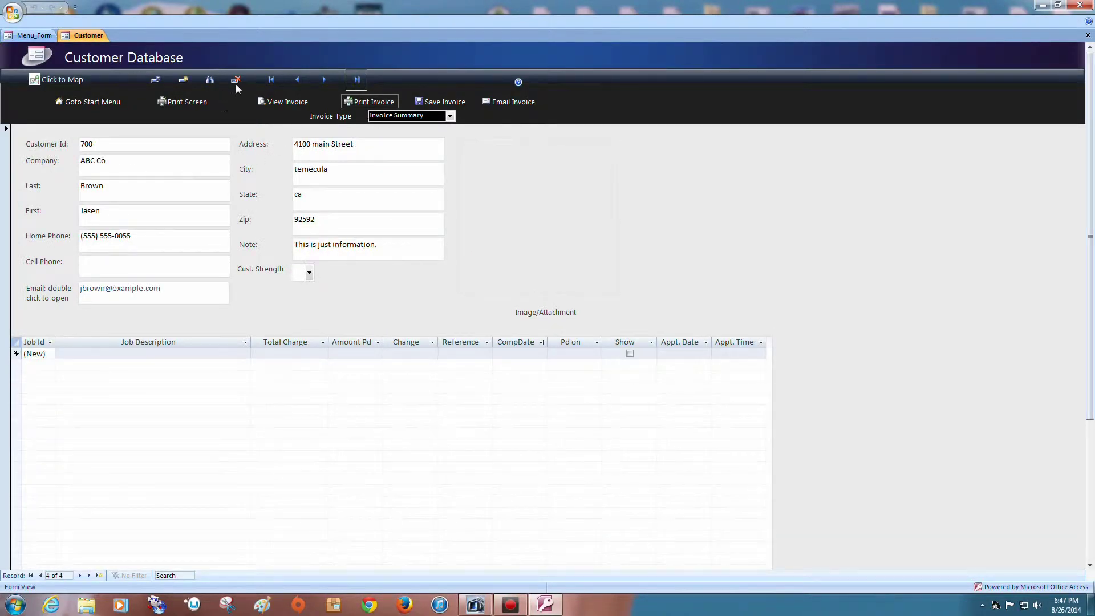
{"action": "left_click", "coordinate": [235, 83]}
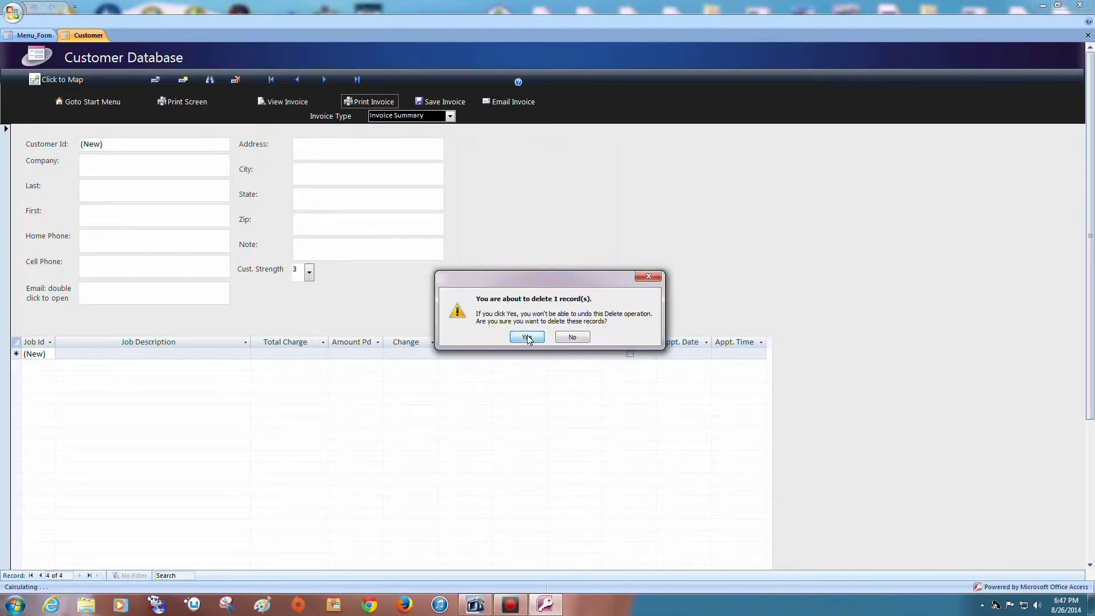
{"action": "left_click", "coordinate": [526, 337]}
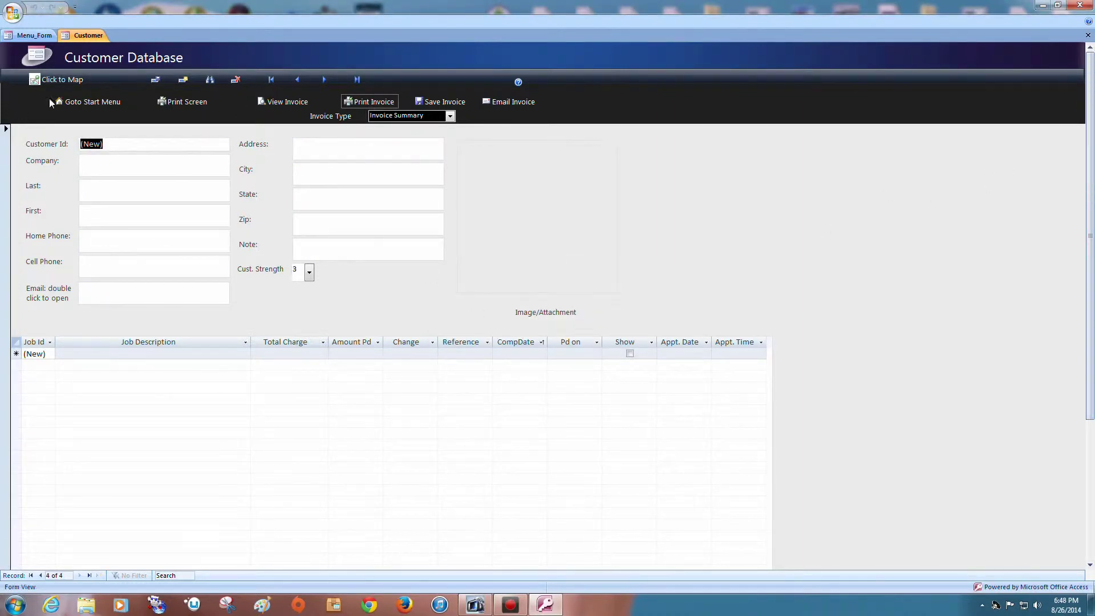
{"action": "left_click", "coordinate": [74, 102]}
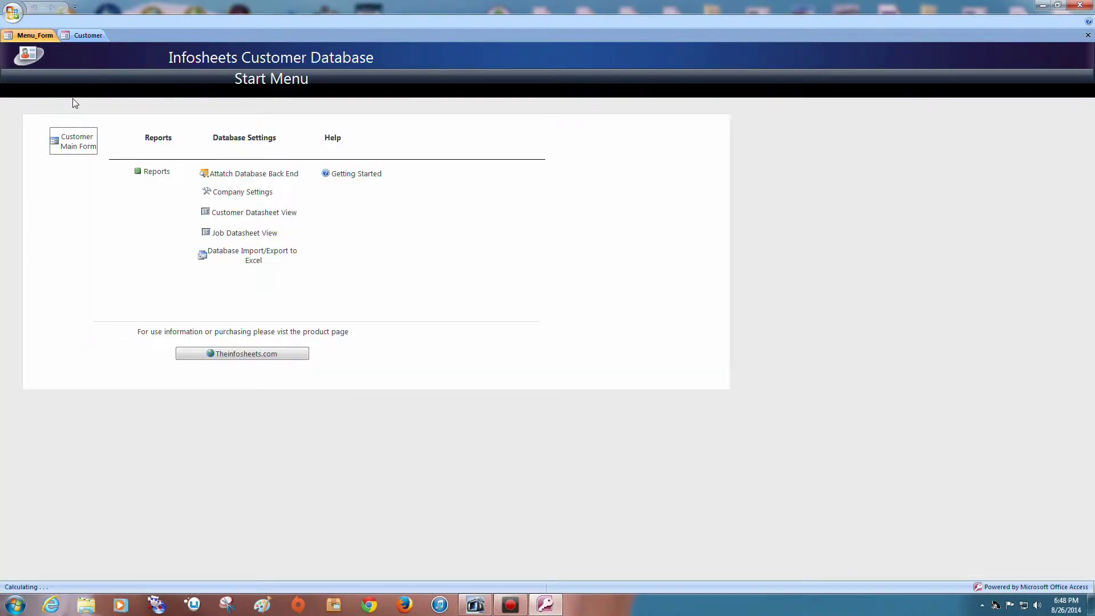
Start an Excel import into the Customer table, accepting both overwrite warnings
{"action": "left_click", "coordinate": [260, 253]}
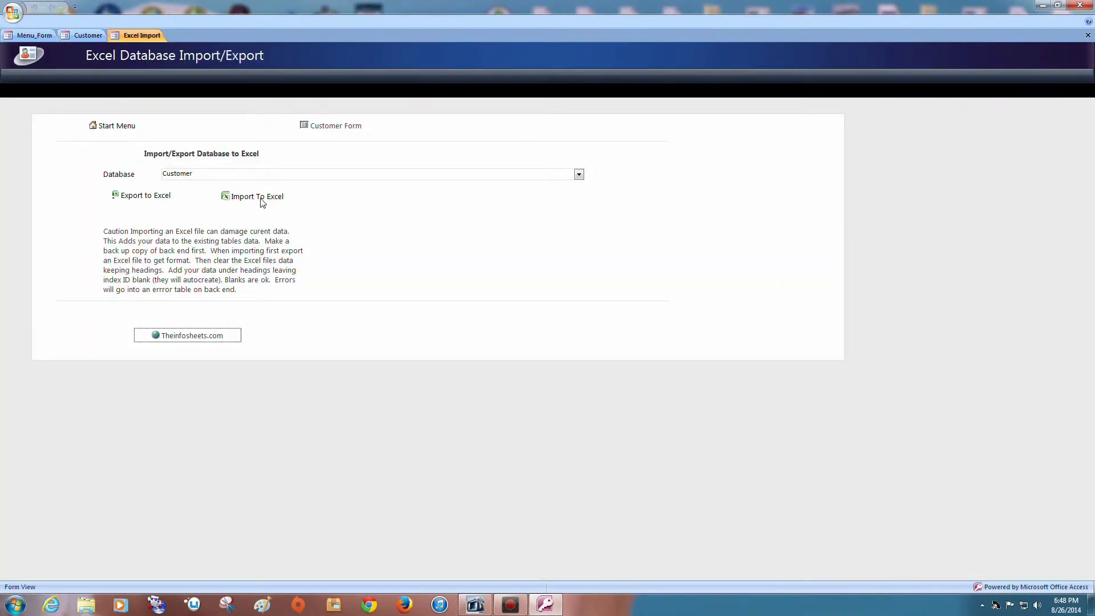
{"action": "left_click", "coordinate": [579, 174]}
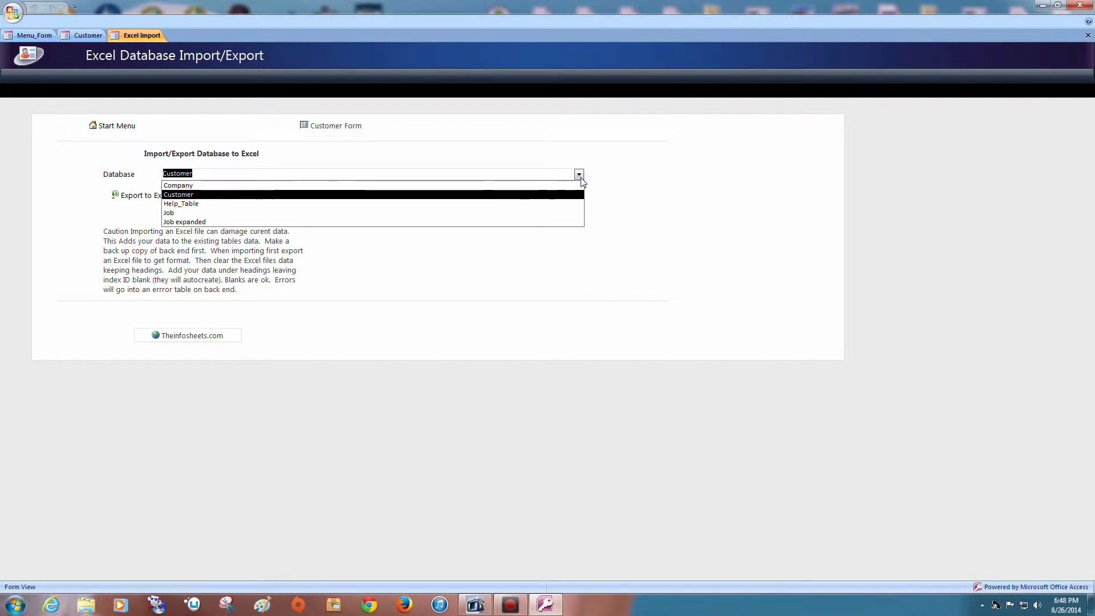
{"action": "left_click", "coordinate": [565, 187]}
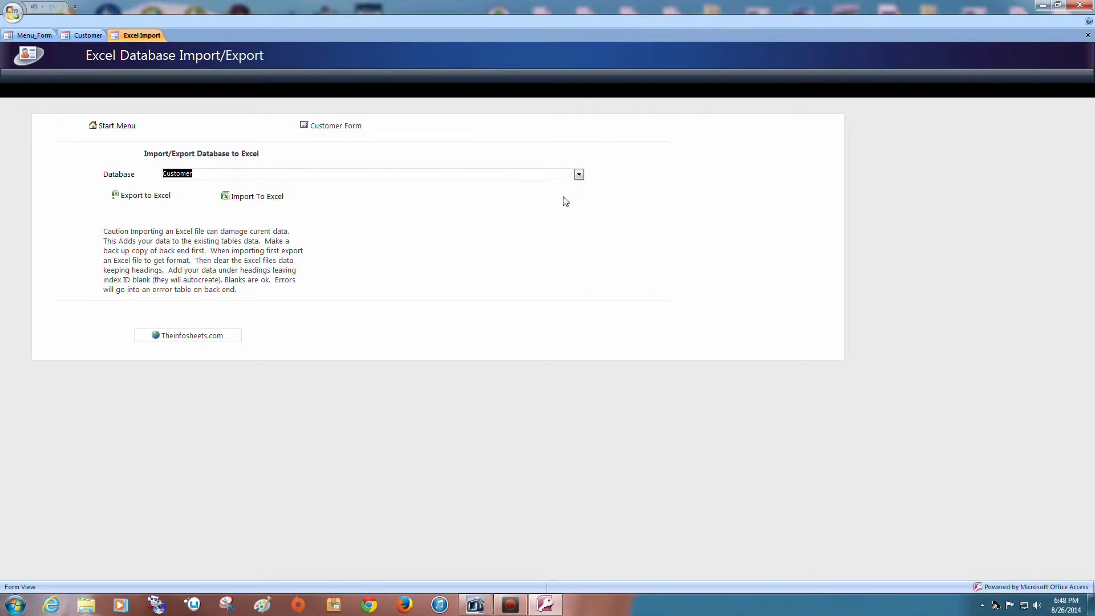
{"action": "left_click", "coordinate": [250, 200]}
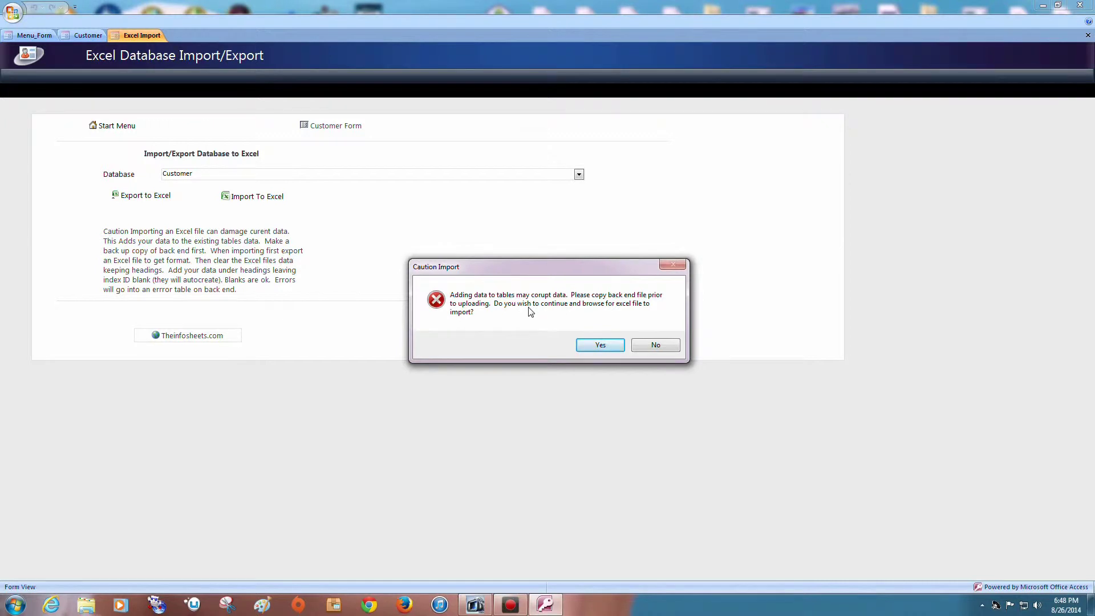
{"action": "left_click", "coordinate": [593, 346]}
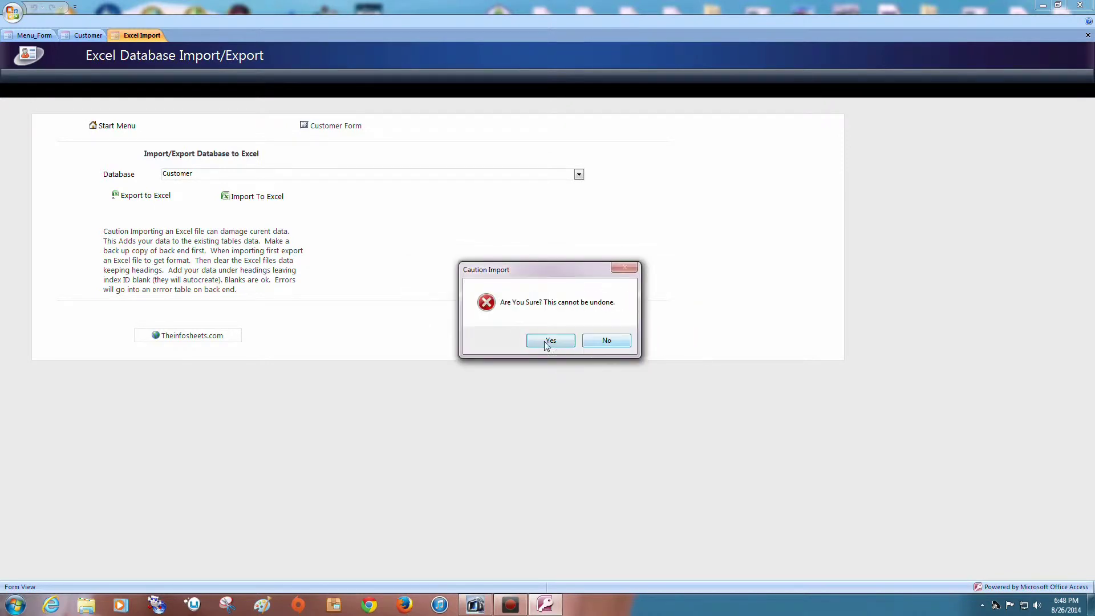
{"action": "left_click", "coordinate": [546, 342]}
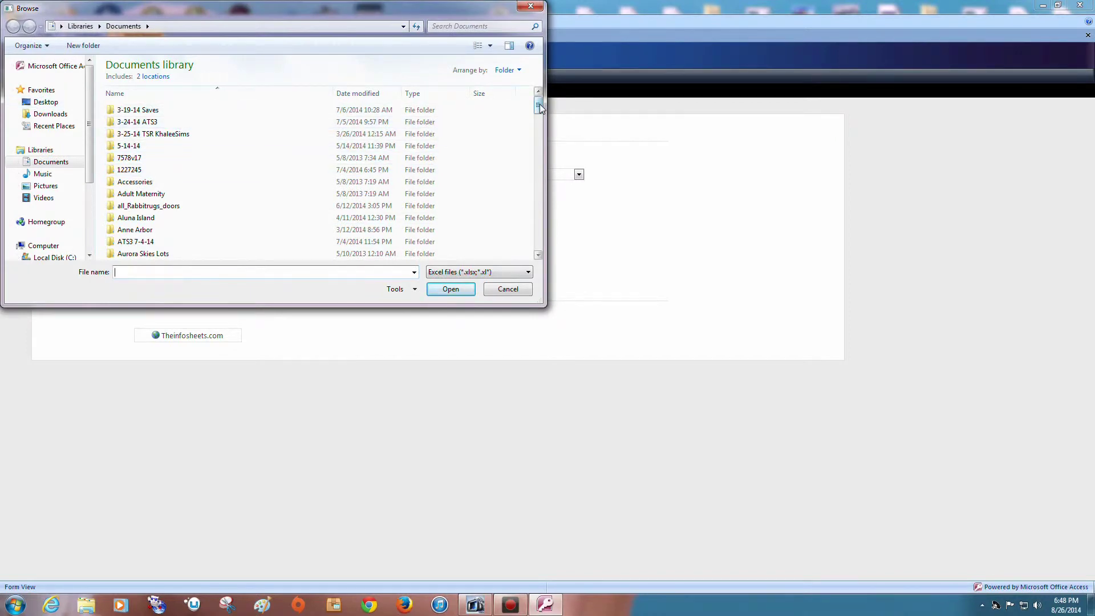
Import Customer20140826.xls from the Desktop and acknowledge the file path message
{"action": "left_click_drag", "start_coordinate": [539, 109], "coordinate": [539, 153]}
{"action": "double_click", "coordinate": [343, 203]}
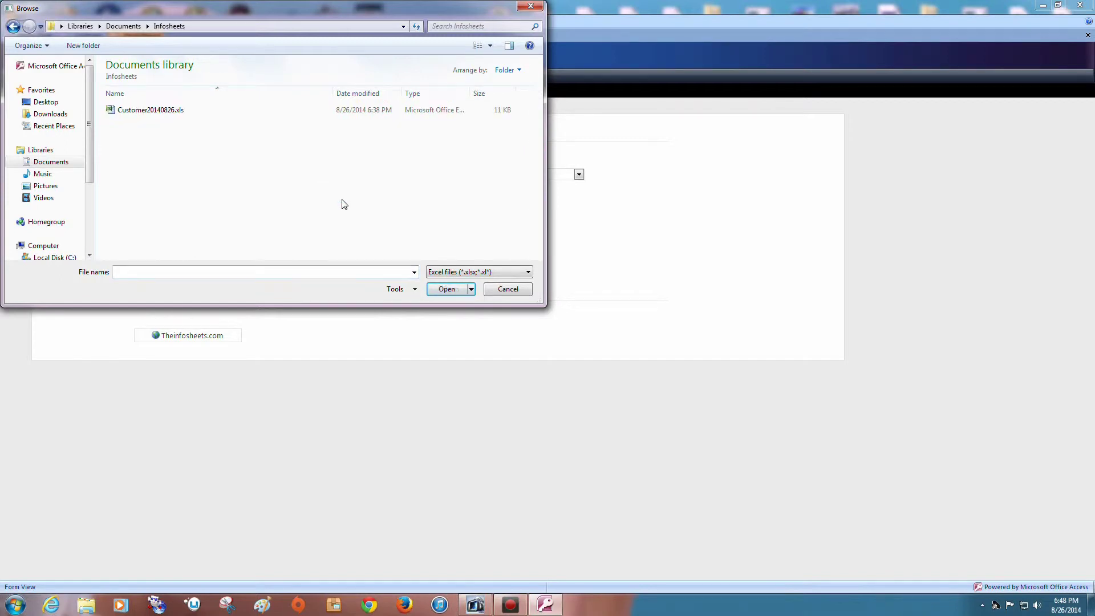
{"action": "left_click", "coordinate": [66, 102]}
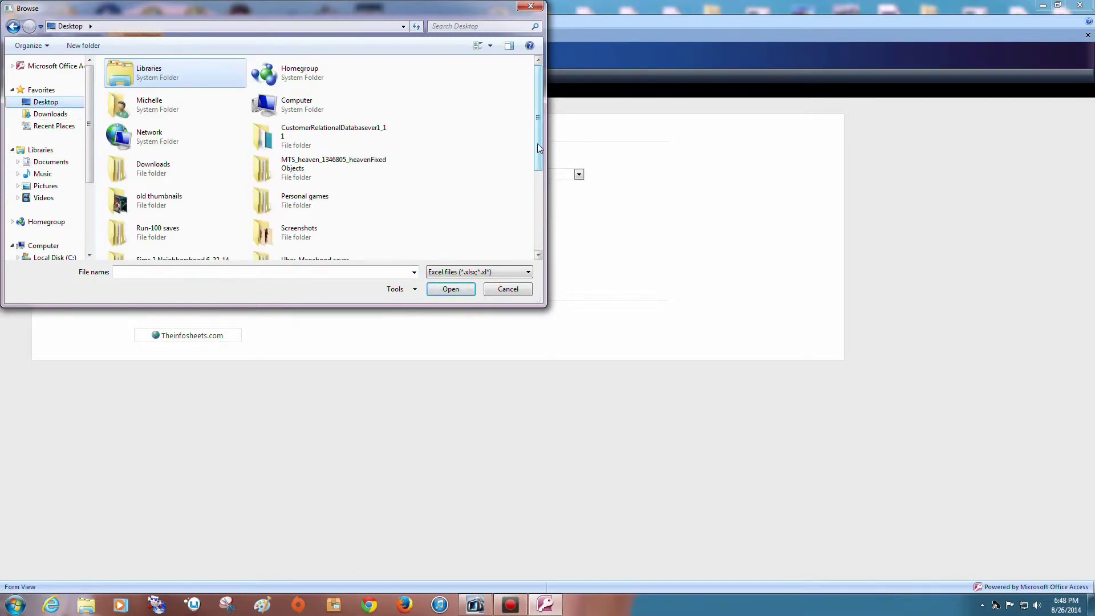
{"action": "left_click_drag", "start_coordinate": [539, 149], "coordinate": [533, 220]}
{"action": "left_click", "coordinate": [318, 155]}
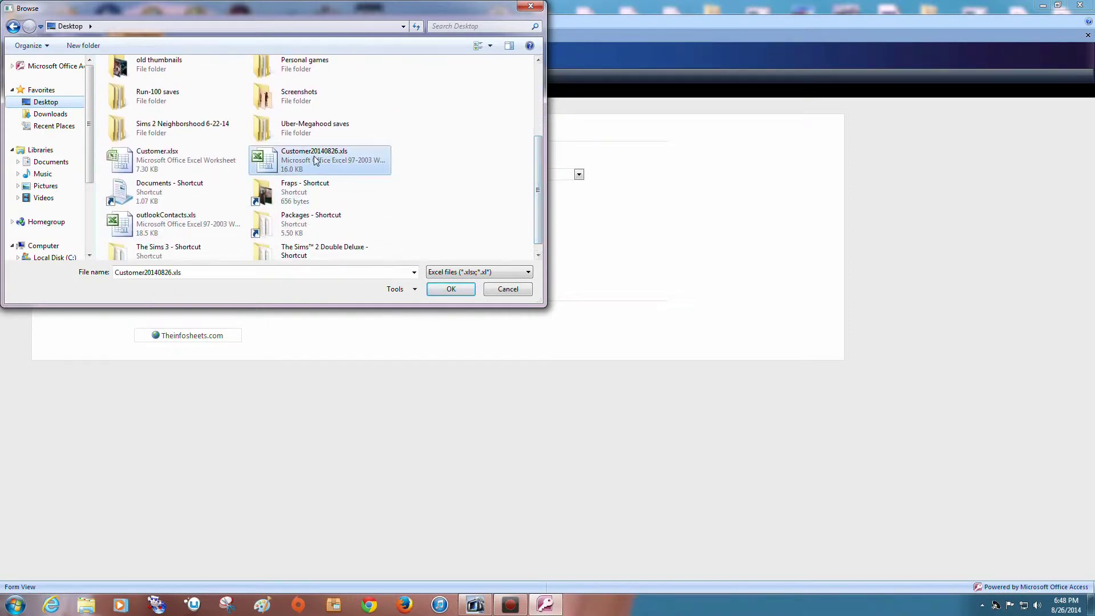
{"action": "left_click", "coordinate": [446, 289]}
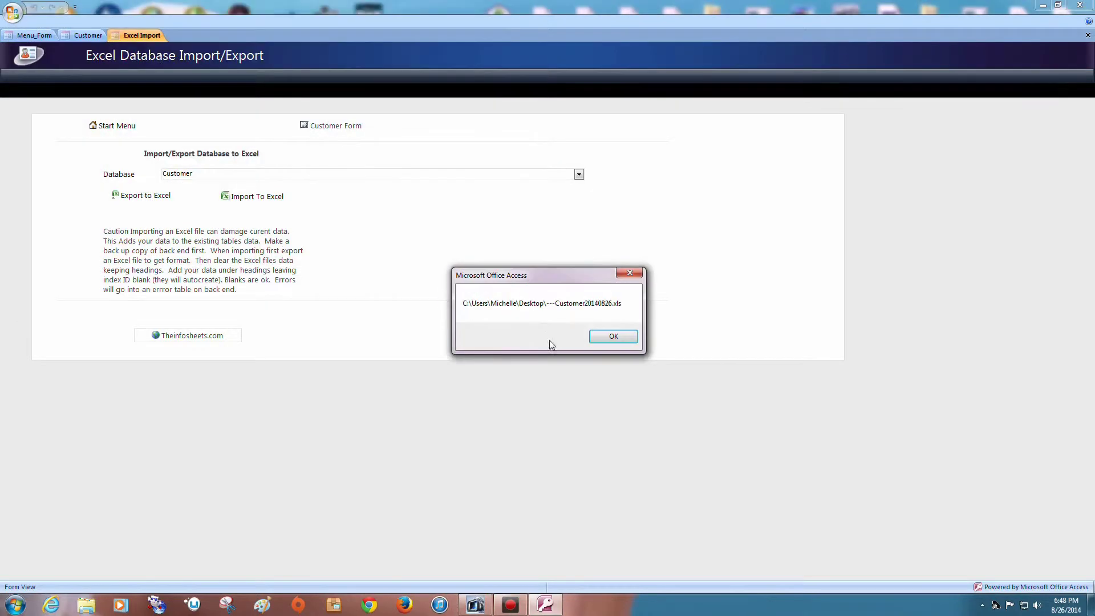
{"action": "left_click", "coordinate": [605, 336]}
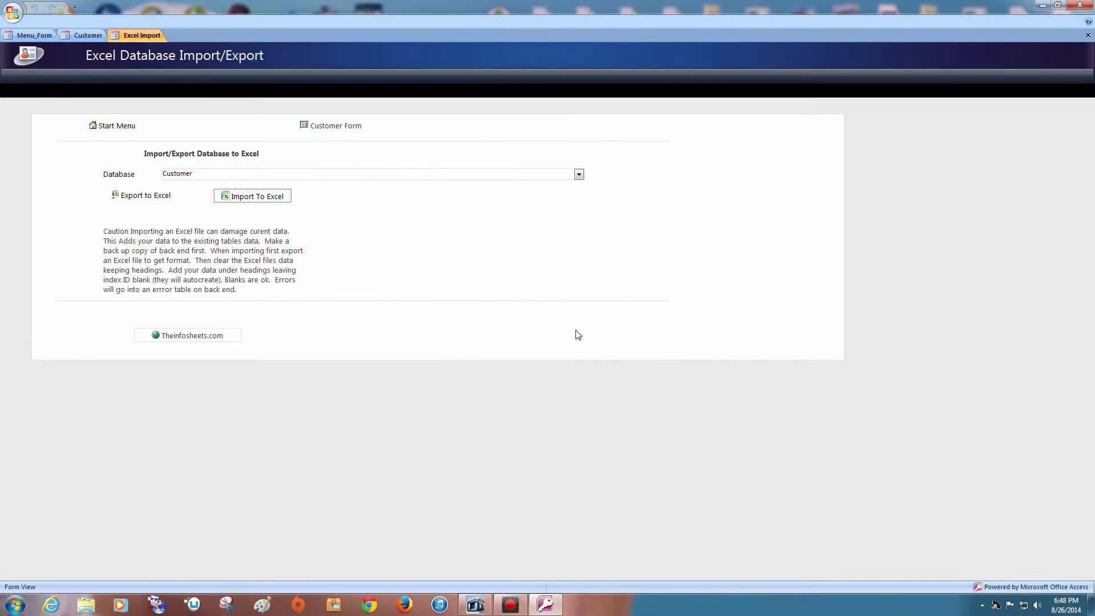
Browse the Customer Main Form records from first to last, reaching a blank new record
{"action": "left_click", "coordinate": [126, 128]}
{"action": "left_click", "coordinate": [85, 141]}
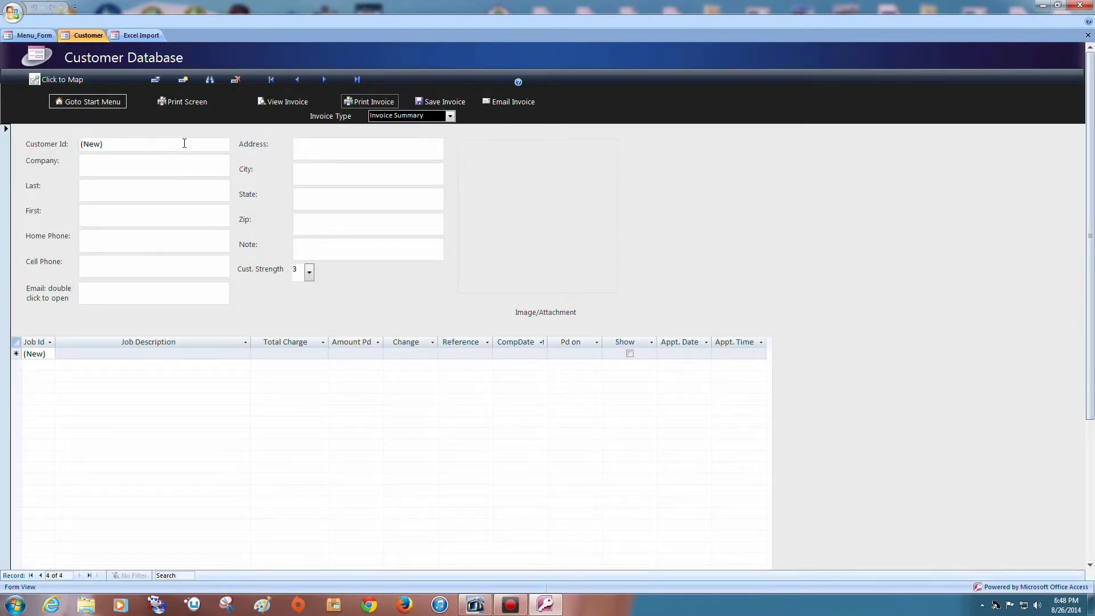
{"action": "left_click", "coordinate": [357, 80]}
{"action": "left_click", "coordinate": [270, 79]}
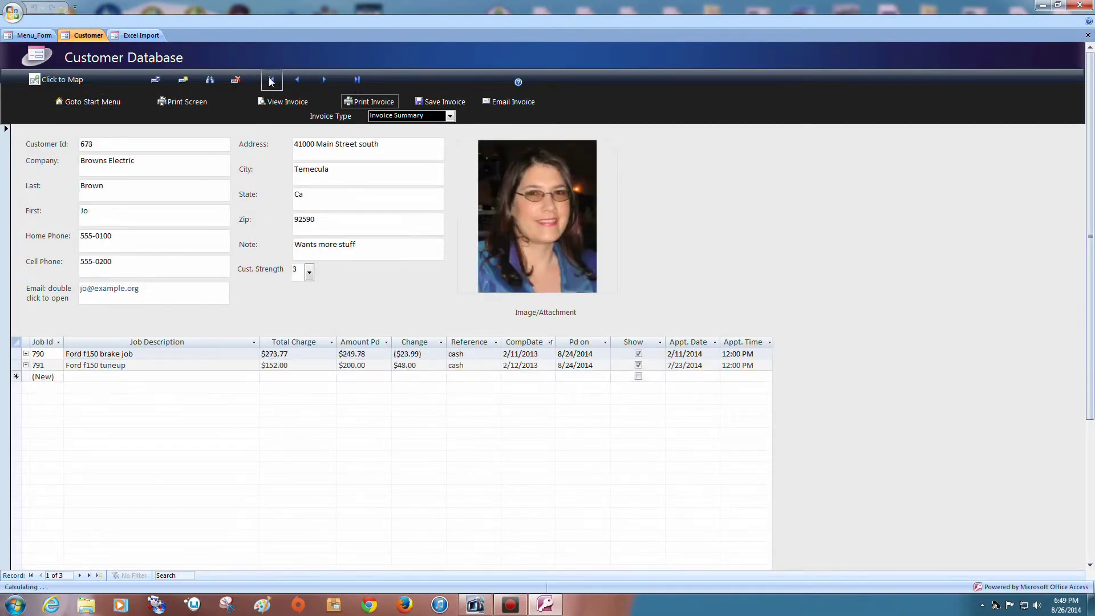
{"action": "left_click", "coordinate": [327, 82]}
{"action": "left_click", "coordinate": [328, 82]}
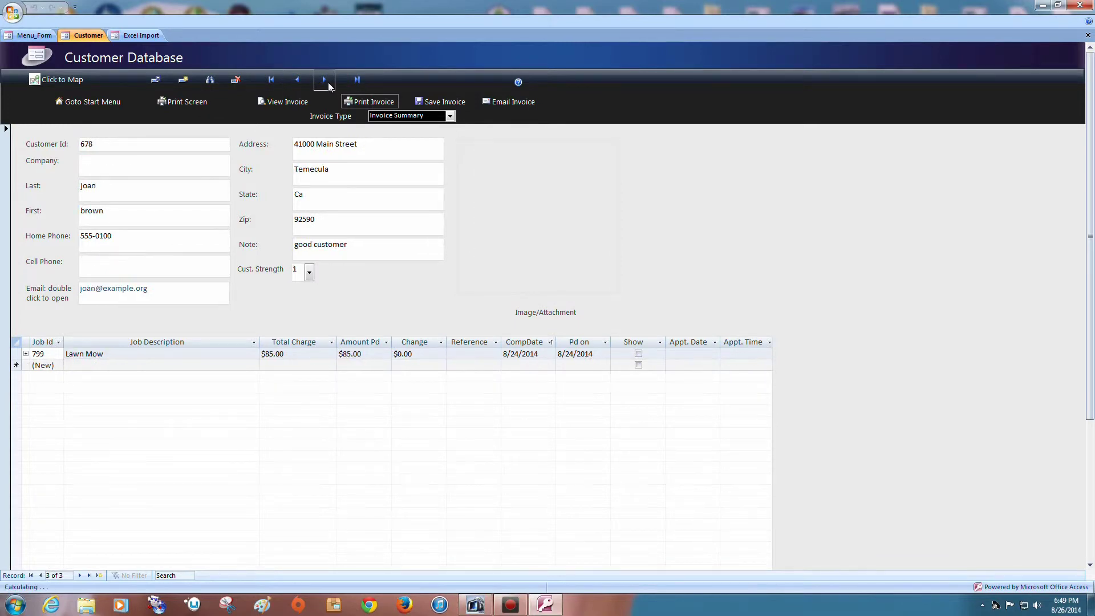
{"action": "left_click", "coordinate": [328, 82]}
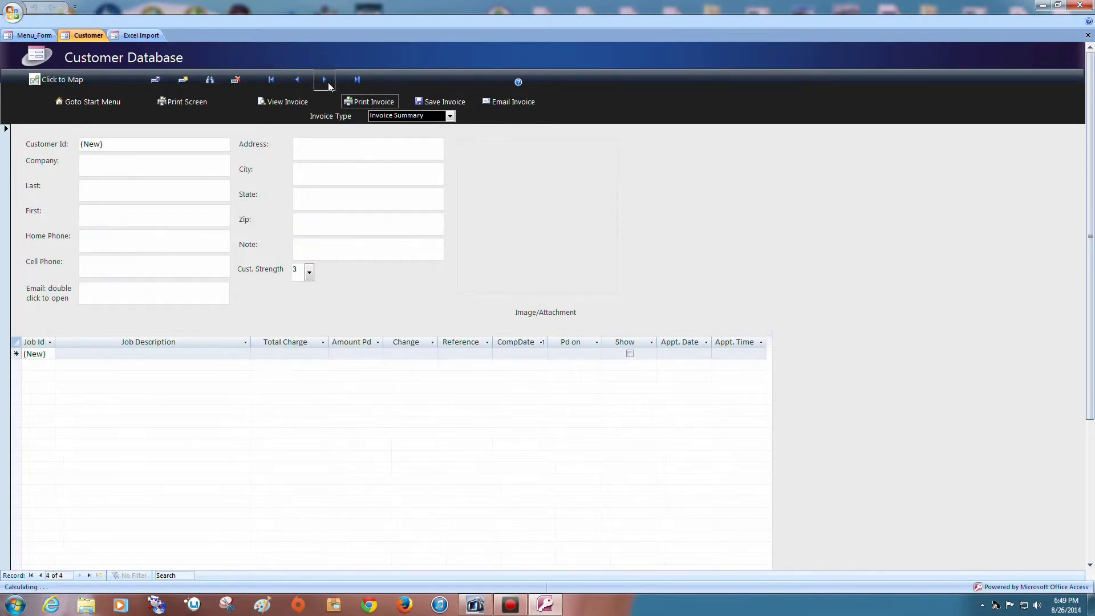
Reopen the Infosheets Customer database and check all 4 records, ending with imported ABC Co
{"action": "left_click", "coordinate": [1079, 5]}
{"action": "double_click", "coordinate": [367, 262]}
{"action": "left_click", "coordinate": [67, 143]}
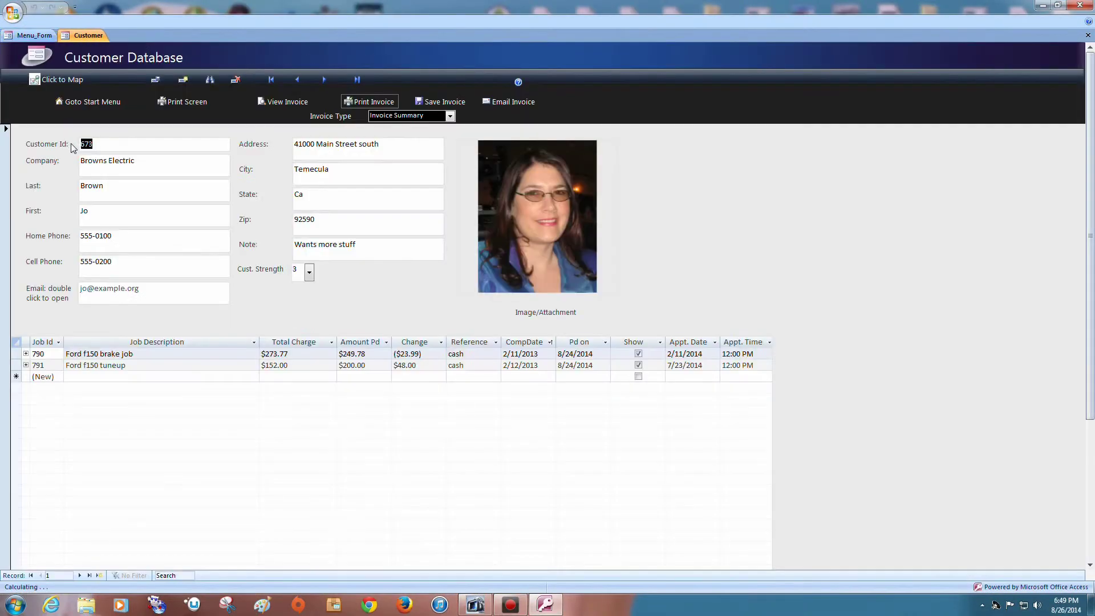
{"action": "left_click", "coordinate": [357, 80]}
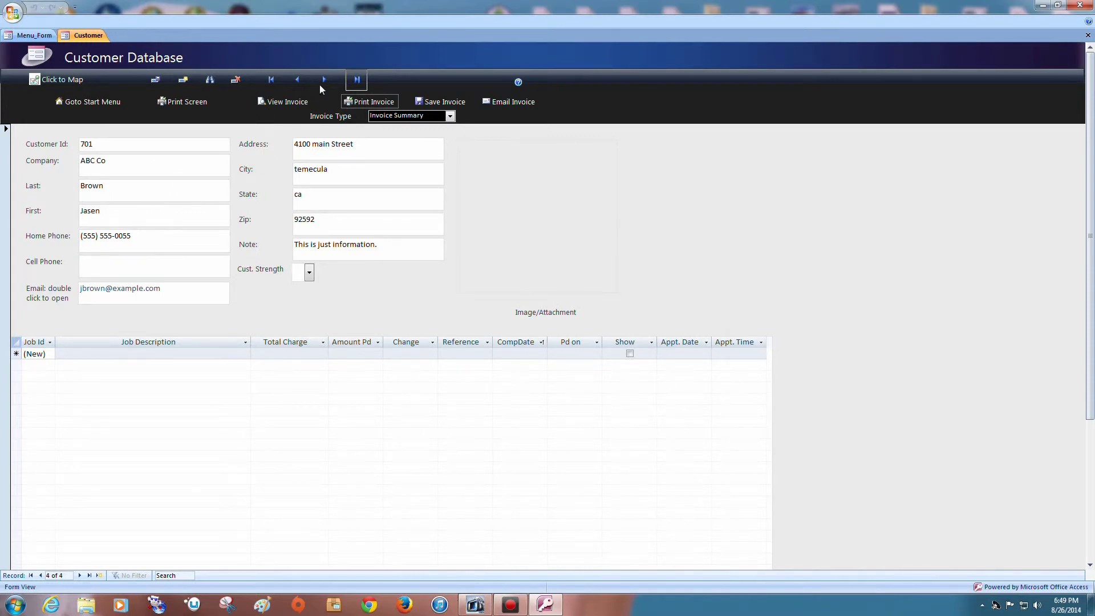
{"action": "left_click", "coordinate": [297, 81]}
{"action": "left_click", "coordinate": [298, 80]}
{"action": "left_click", "coordinate": [299, 81]}
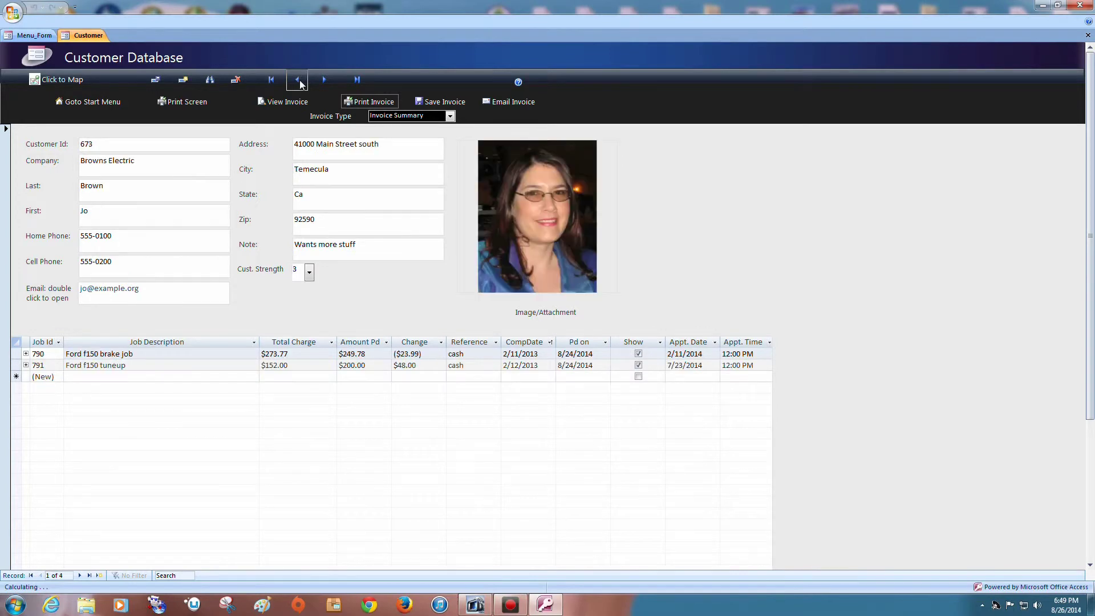